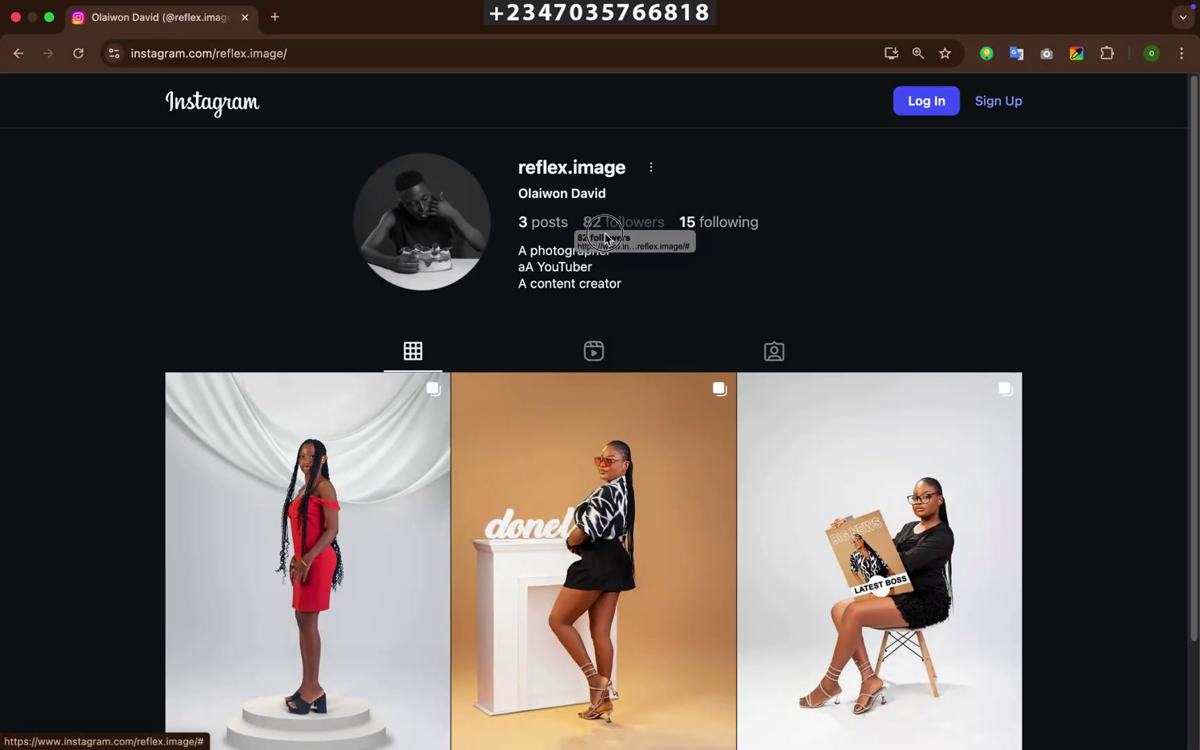
pyautogui.scroll(-2, 648, 287)
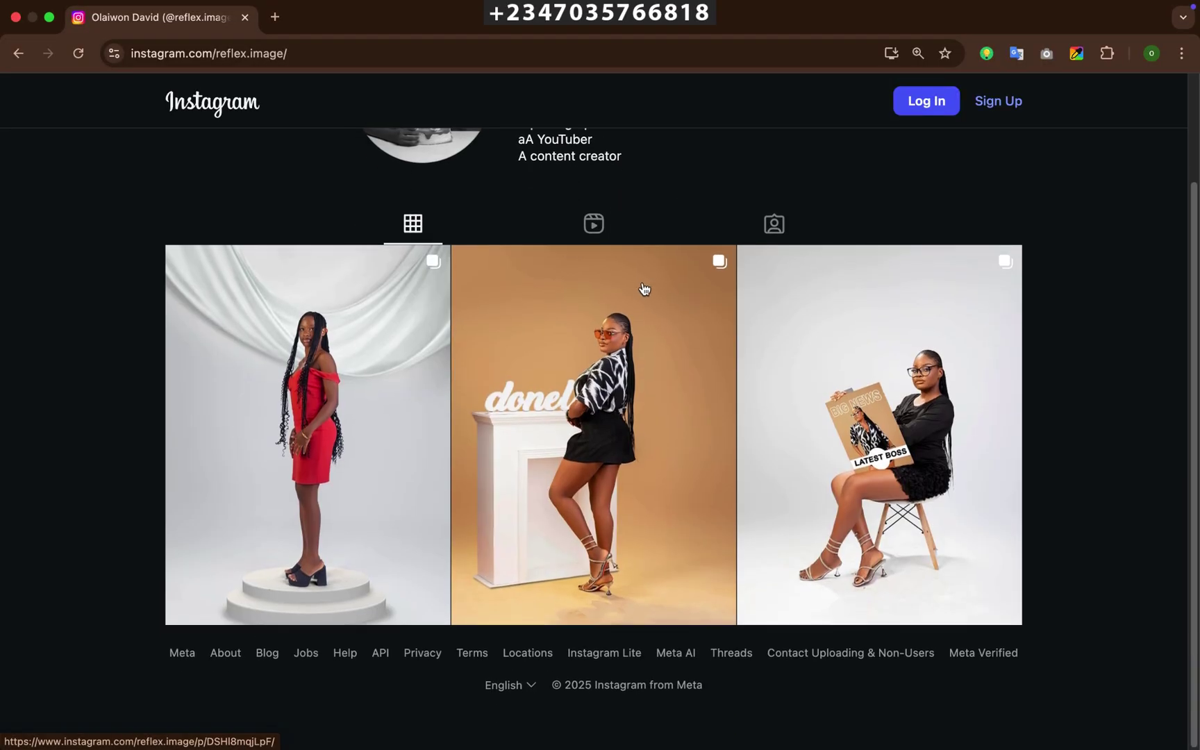
pyautogui.scroll(2, 640, 288)
pyautogui.scroll(-2, 632, 292)
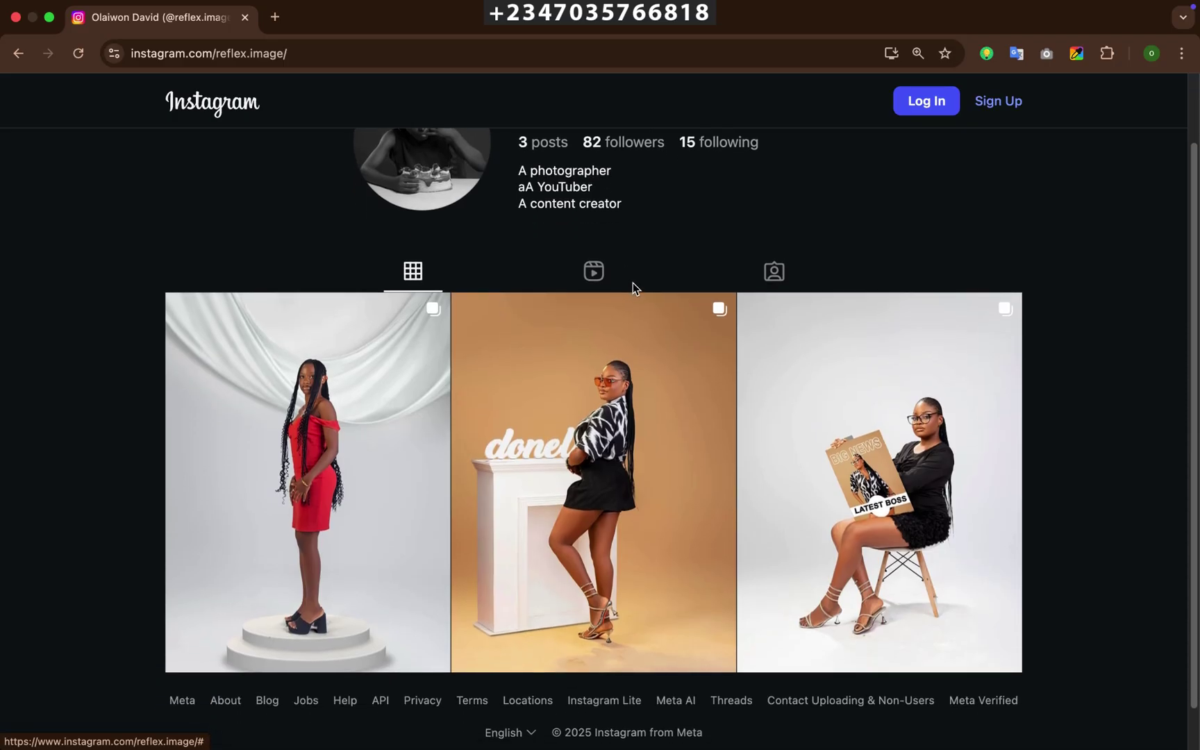
pyautogui.scroll(2, 633, 286)
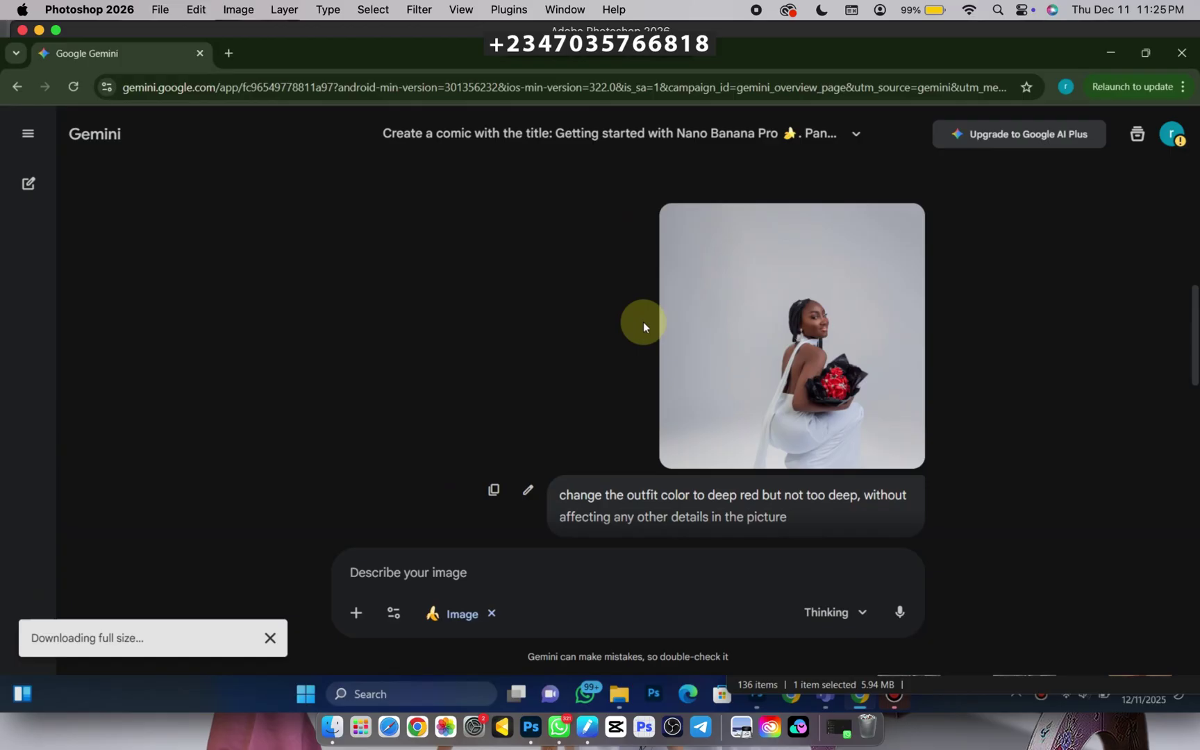
# Examine the Gemini chat's original white-outfit photo, the recolouring prompt and the generated red-outfit image.
pyautogui.scroll(1, 643, 327)
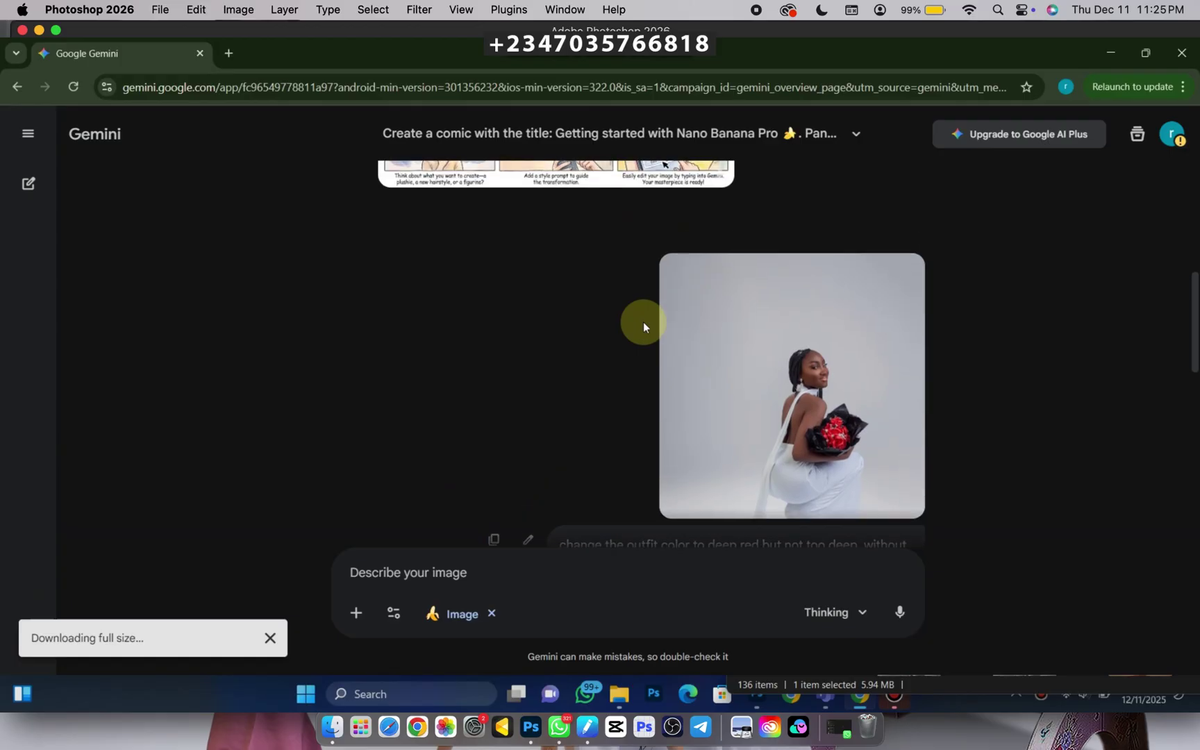
pyautogui.scroll(-5, 643, 327)
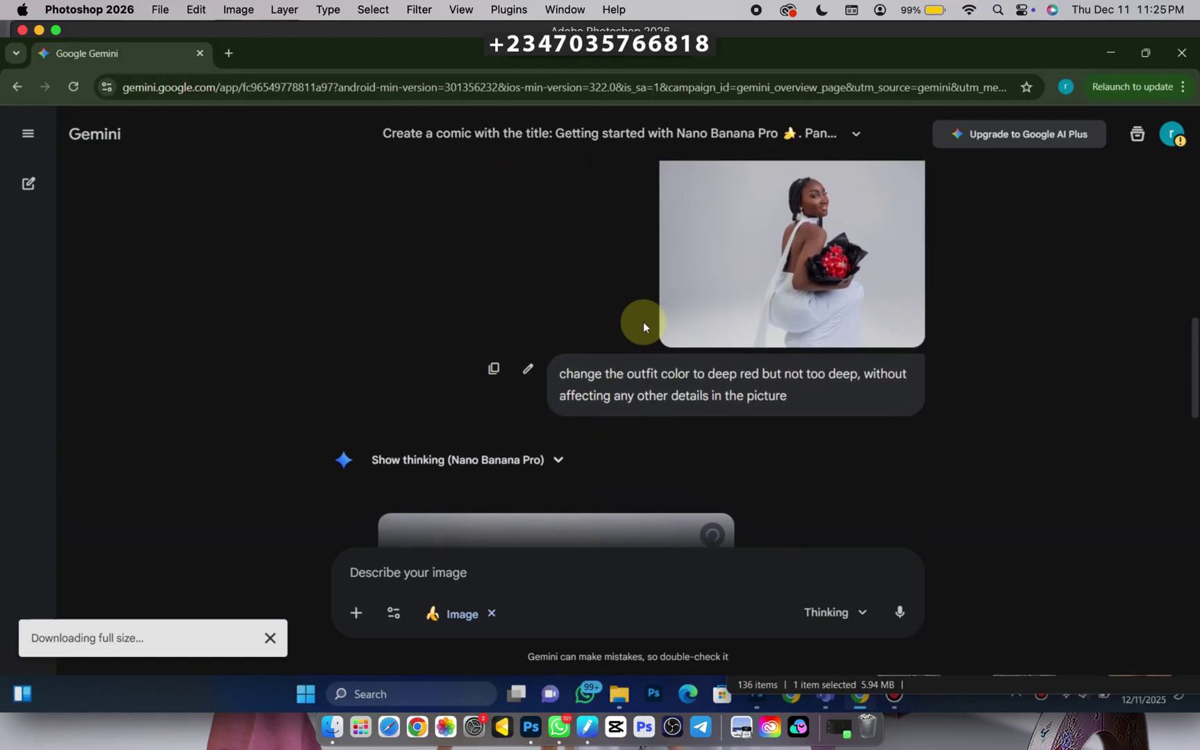
pyautogui.scroll(-4, 643, 327)
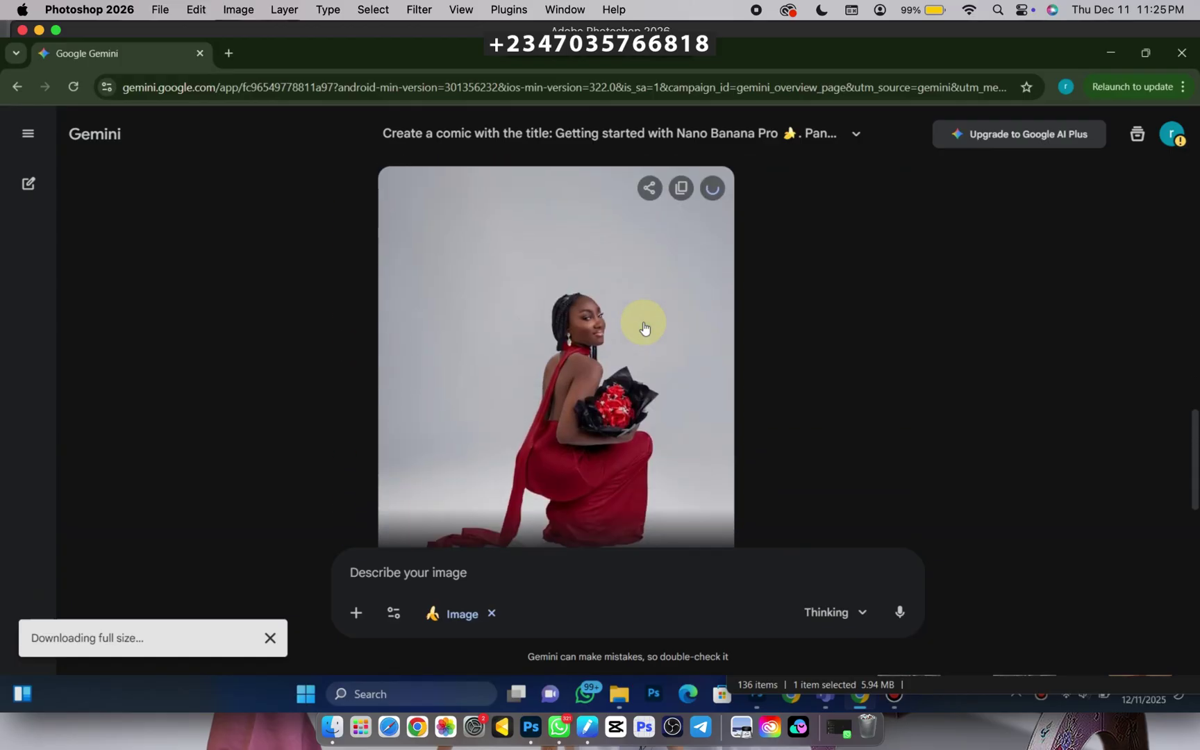
pyautogui.scroll(-3, 643, 327)
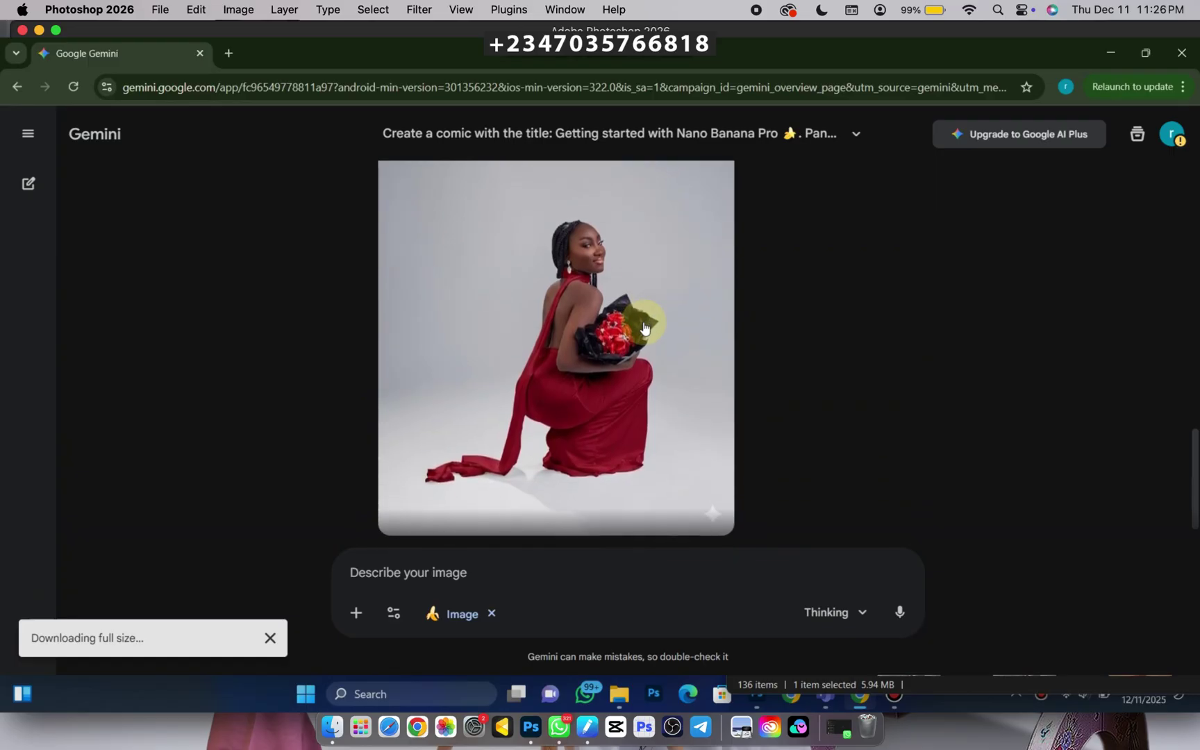
pyautogui.scroll(10, 643, 327)
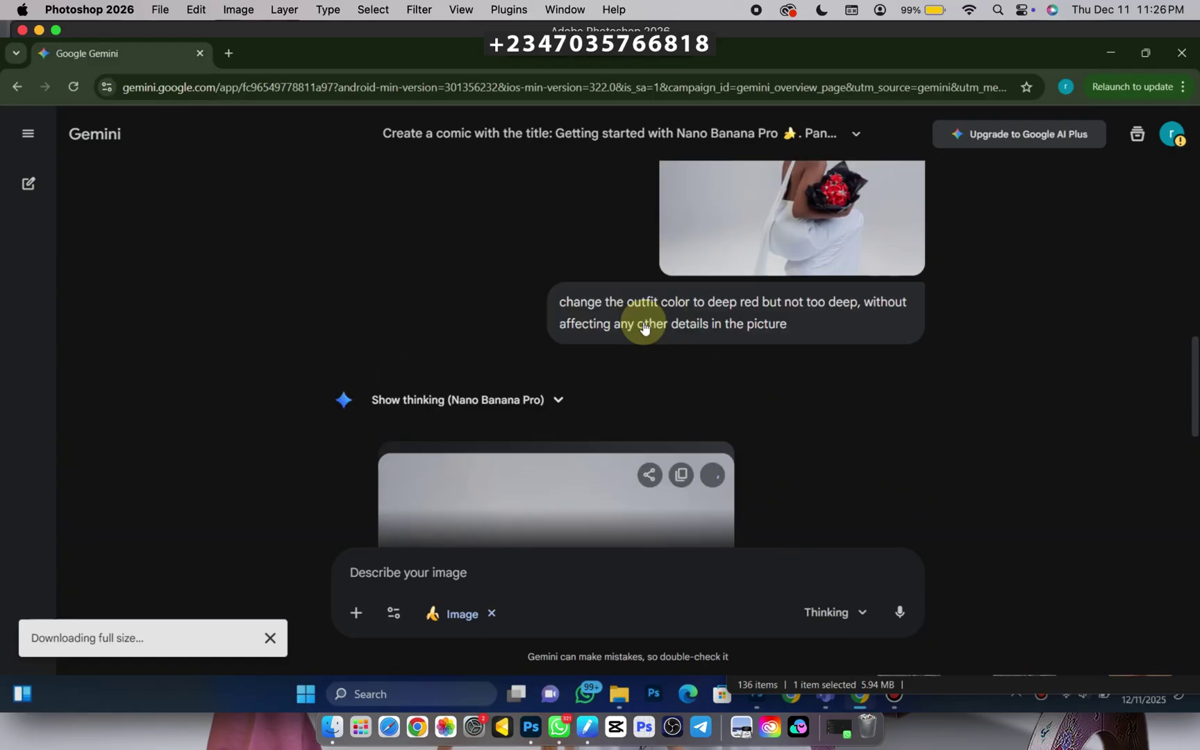
pyautogui.scroll(-5, 643, 327)
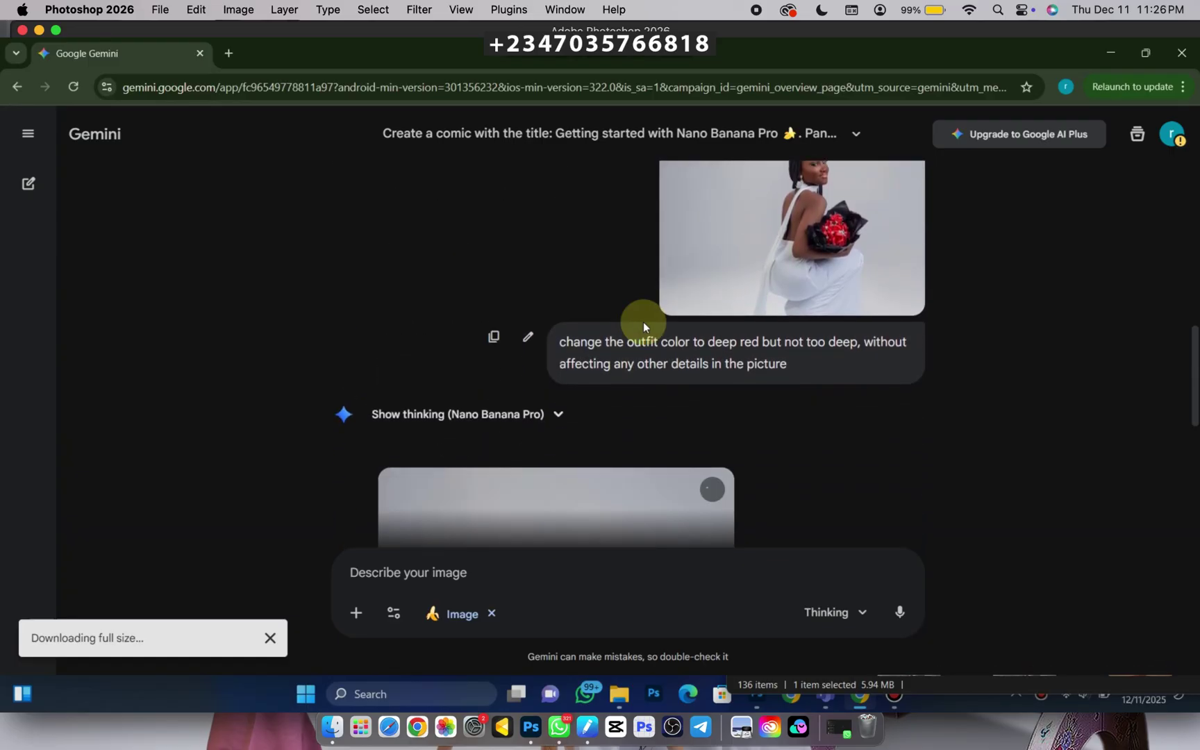
pyautogui.scroll(-3, 644, 327)
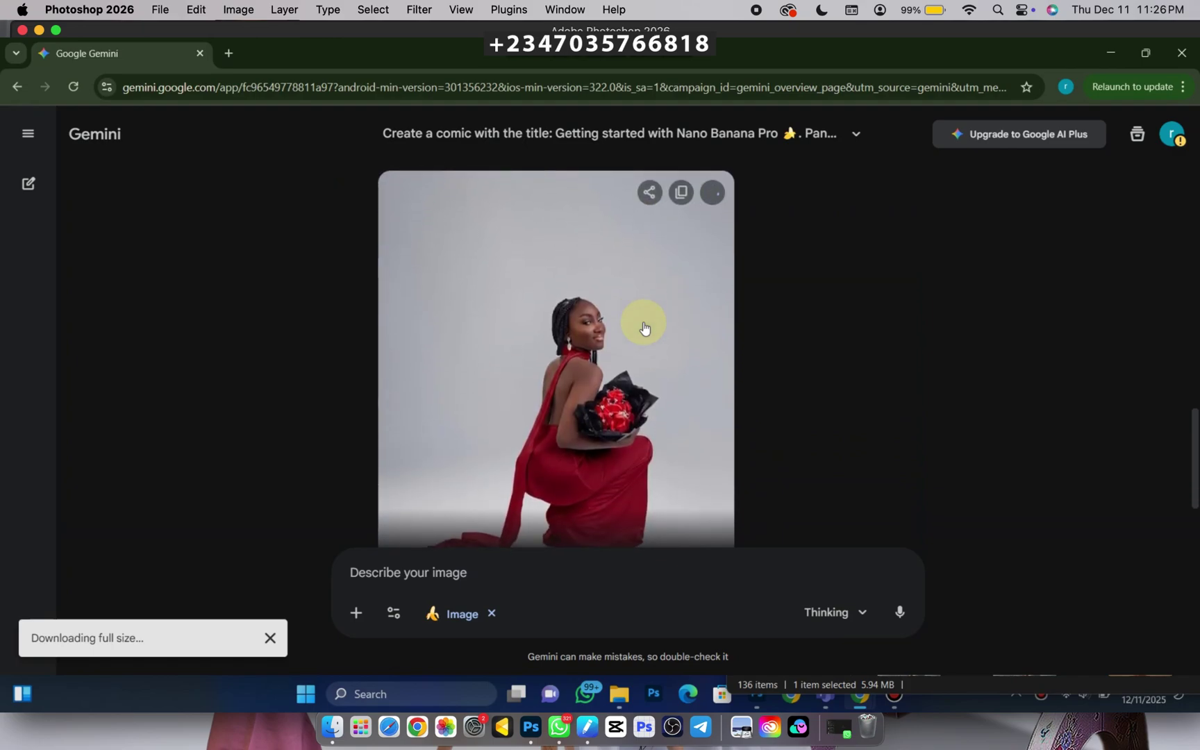
pyautogui.scroll(-1, 644, 328)
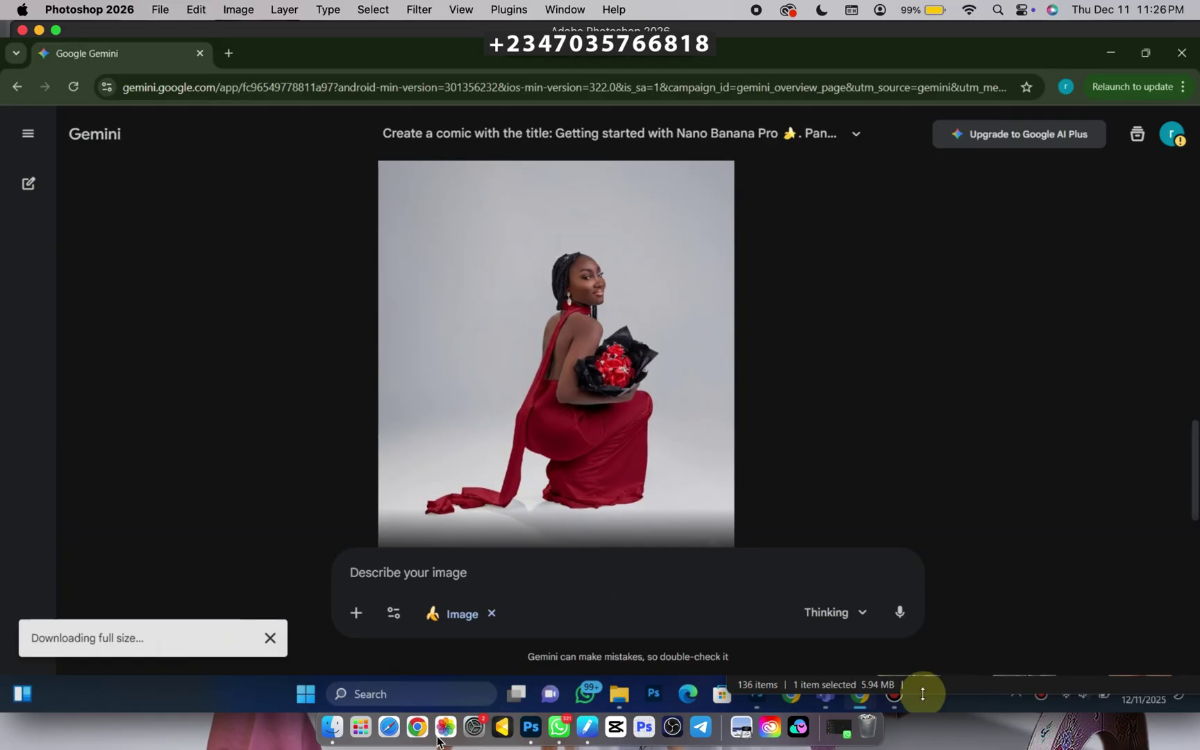
# Open the Gemini-generated red-outfit PNG from the Reflex drive as its own Photoshop document.
pyautogui.click(332, 727)
pyautogui.scroll(-5, 873, 467)
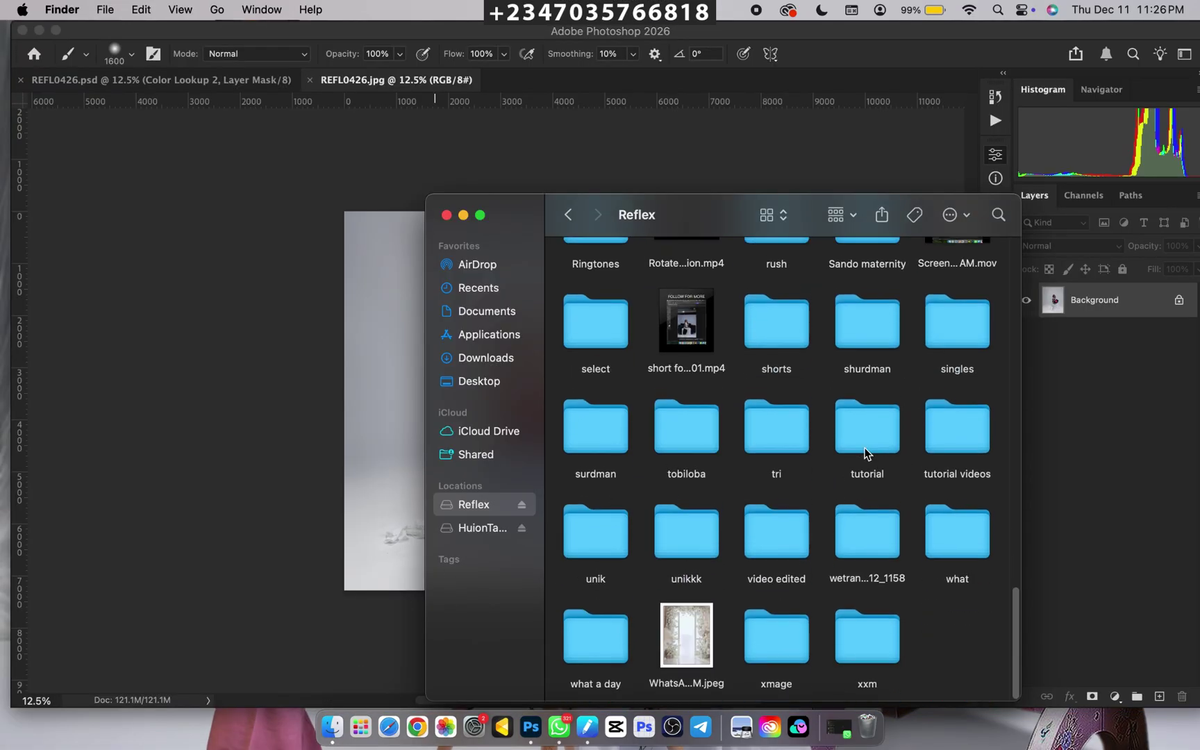
pyautogui.scroll(15, 675, 321)
pyautogui.moveTo(693, 429); pyautogui.dragTo(630, 225)
pyautogui.doubleClick(686, 395)
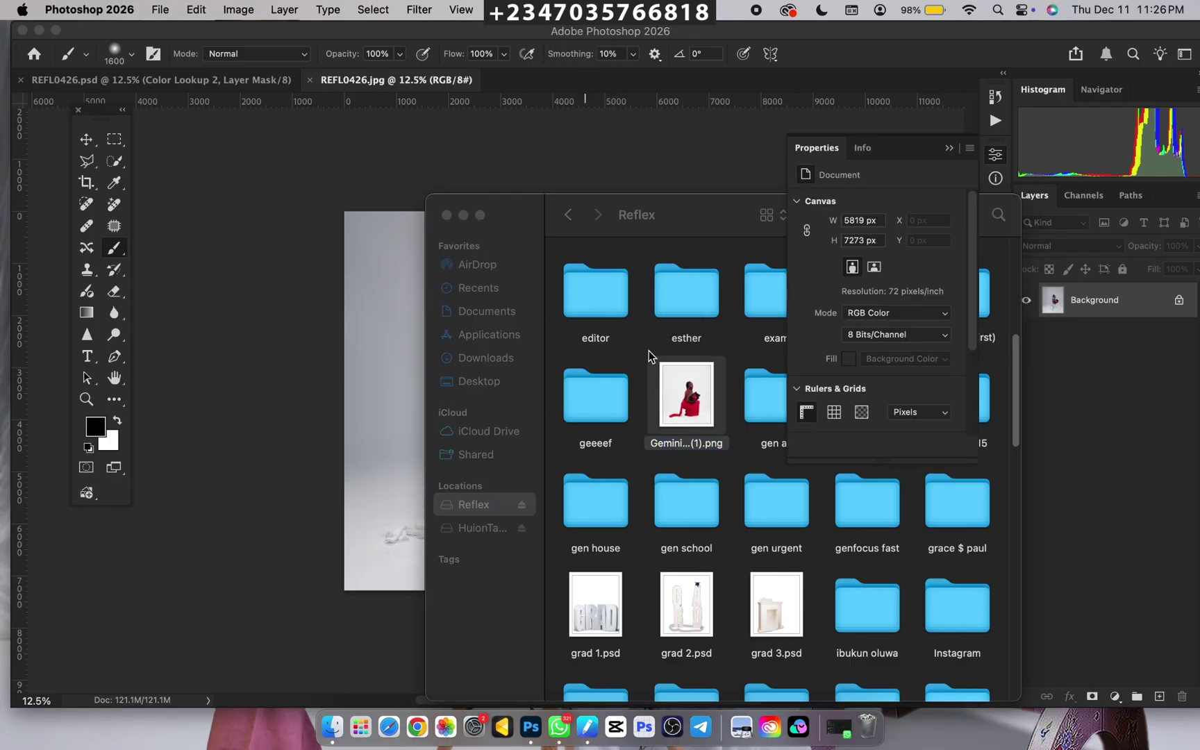
# Choose the Move tool and close the Gemini-generated image's separate document.
pyautogui.press('super+equal')
pyautogui.press('super+minus')
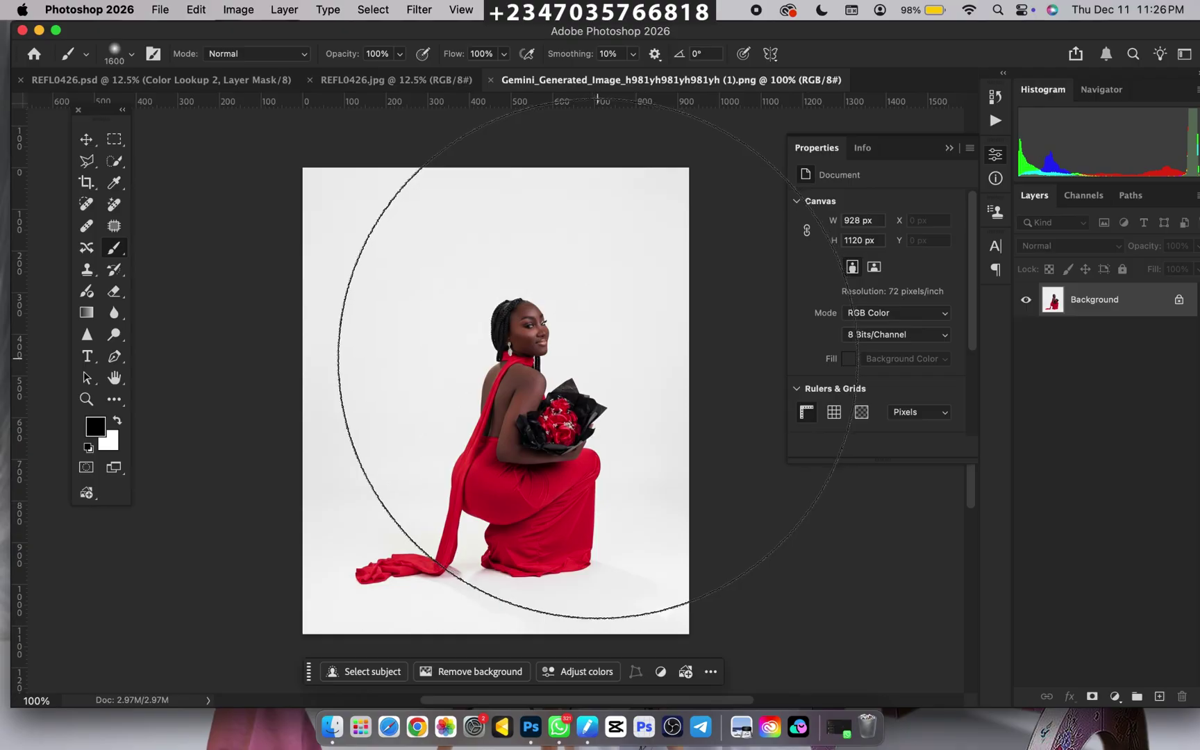
pyautogui.click(95, 143)
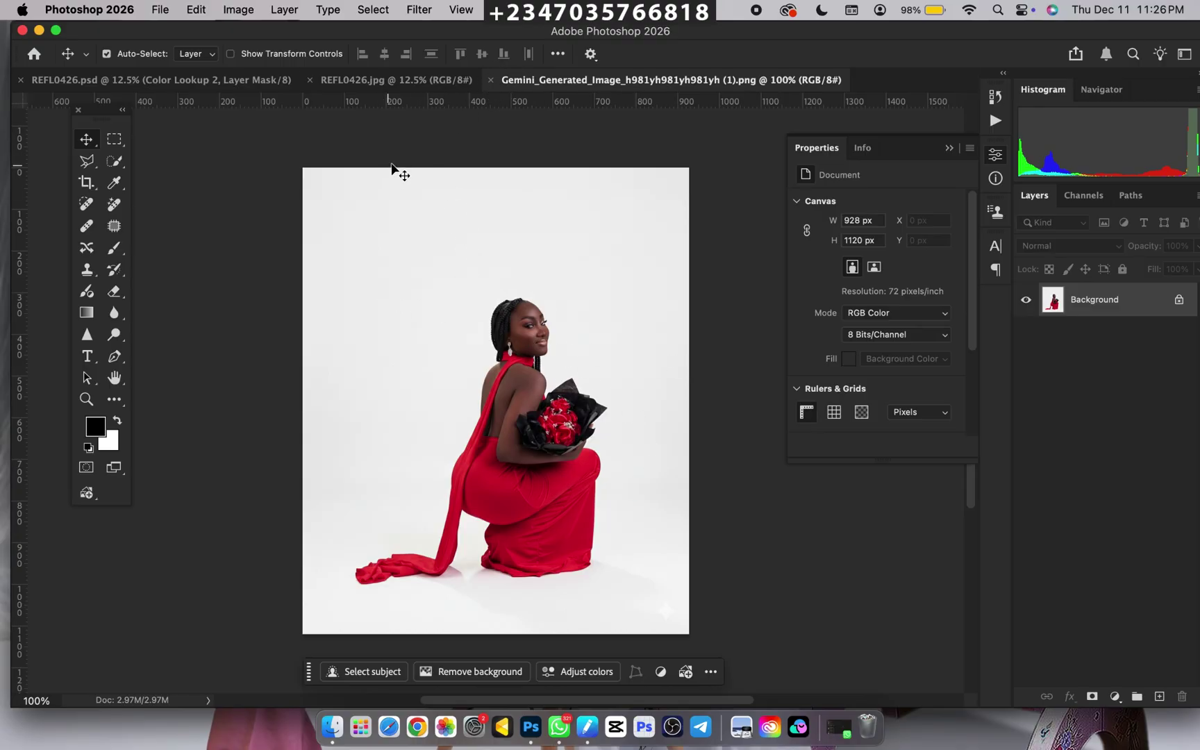
pyautogui.click(488, 82)
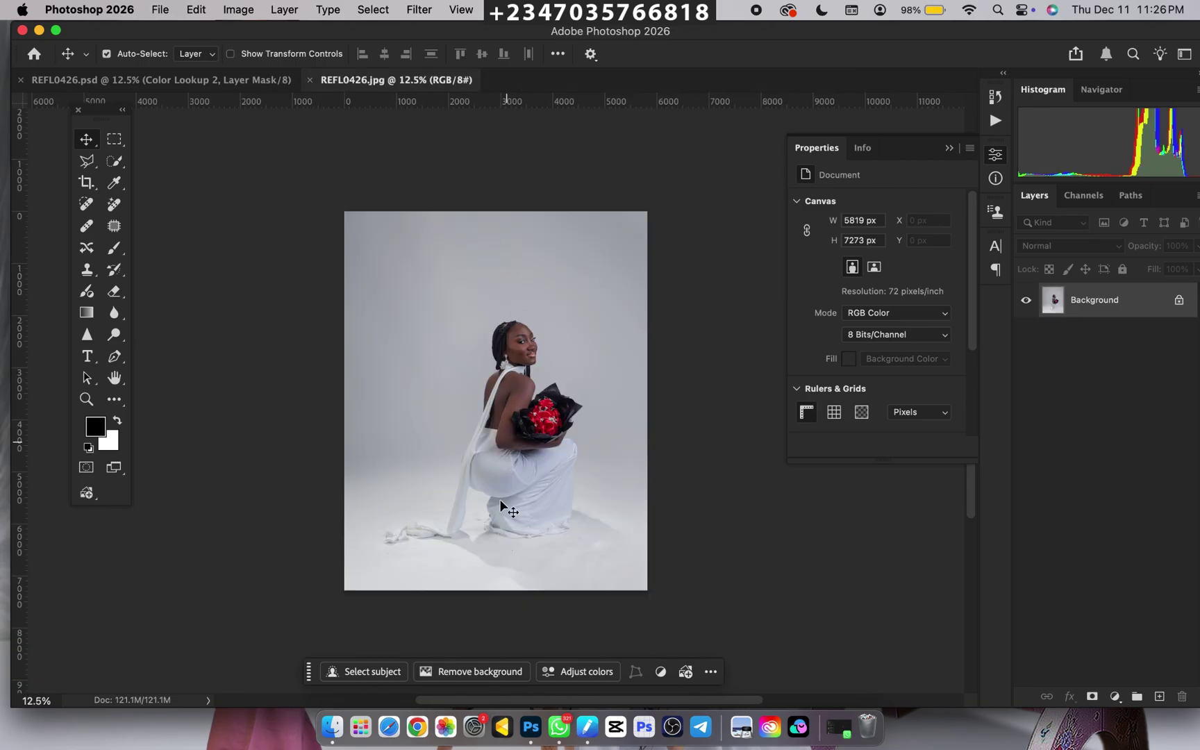
# Place the Gemini-generated red-outfit PNG into REFL0426.jpg, scaled to about 6064 × 7319 px to cover the canvas.
pyautogui.click(332, 727)
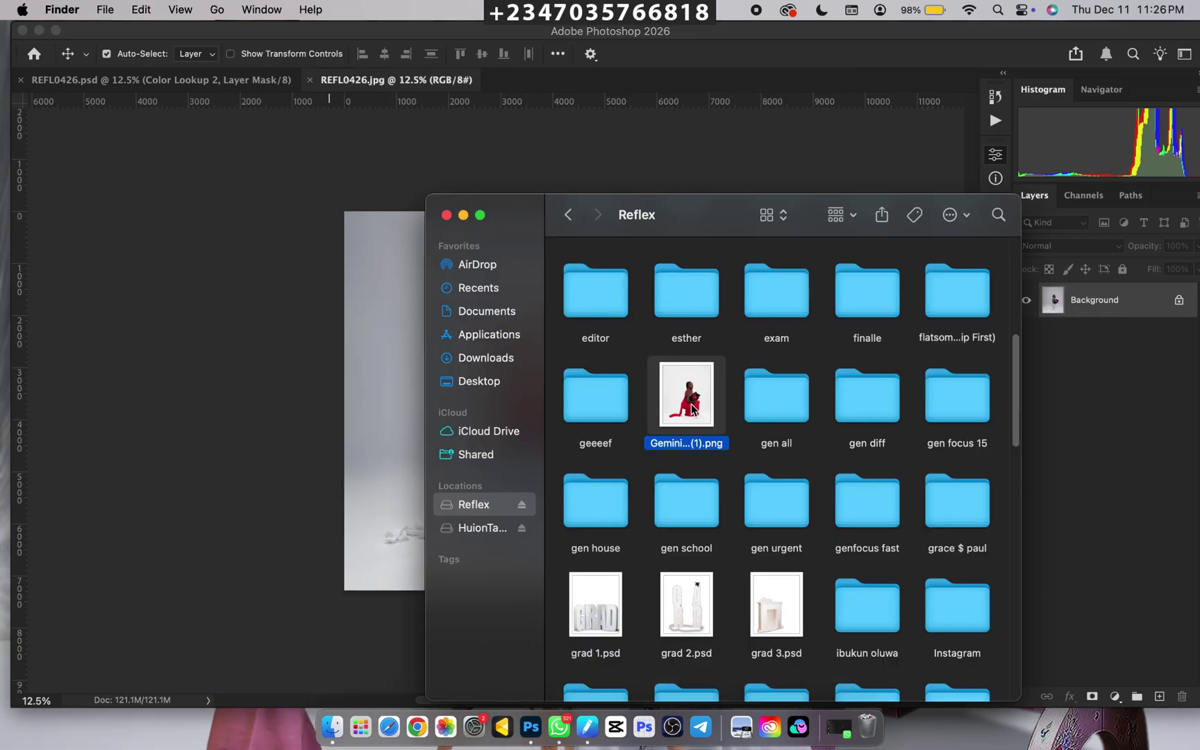
pyautogui.moveTo(686, 402); pyautogui.dragTo(395, 416)
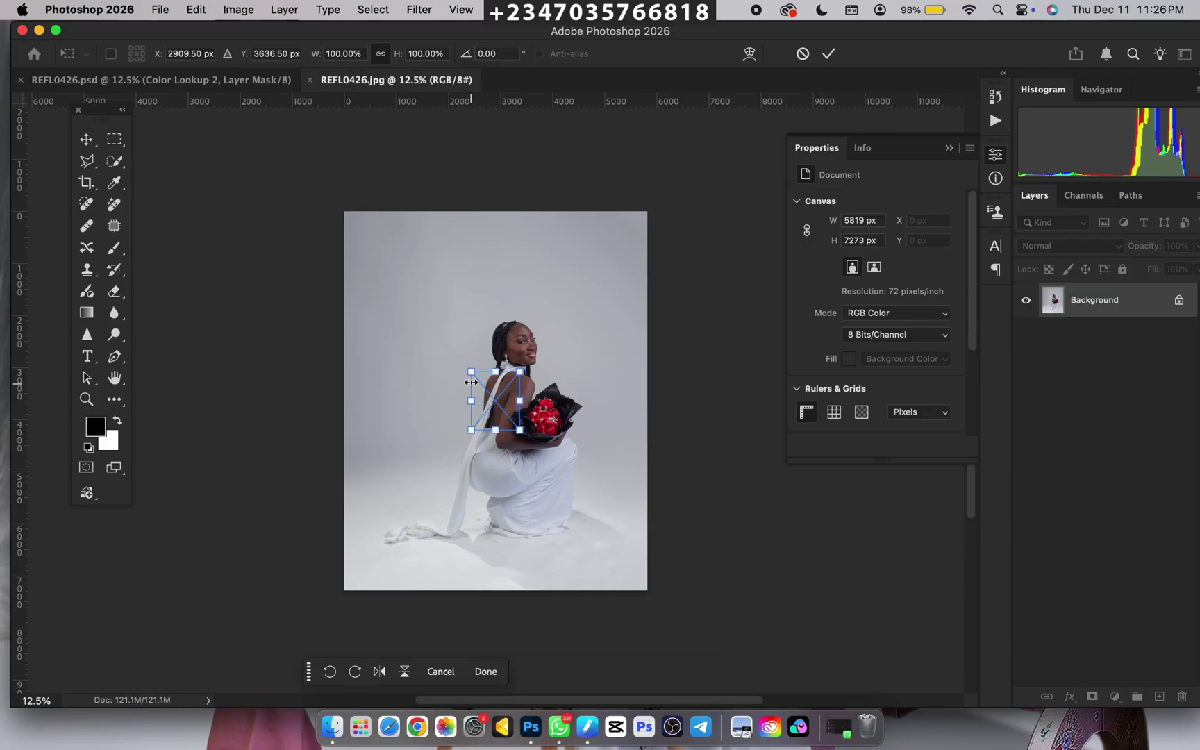
pyautogui.moveTo(467, 370); pyautogui.dragTo(307, 174)
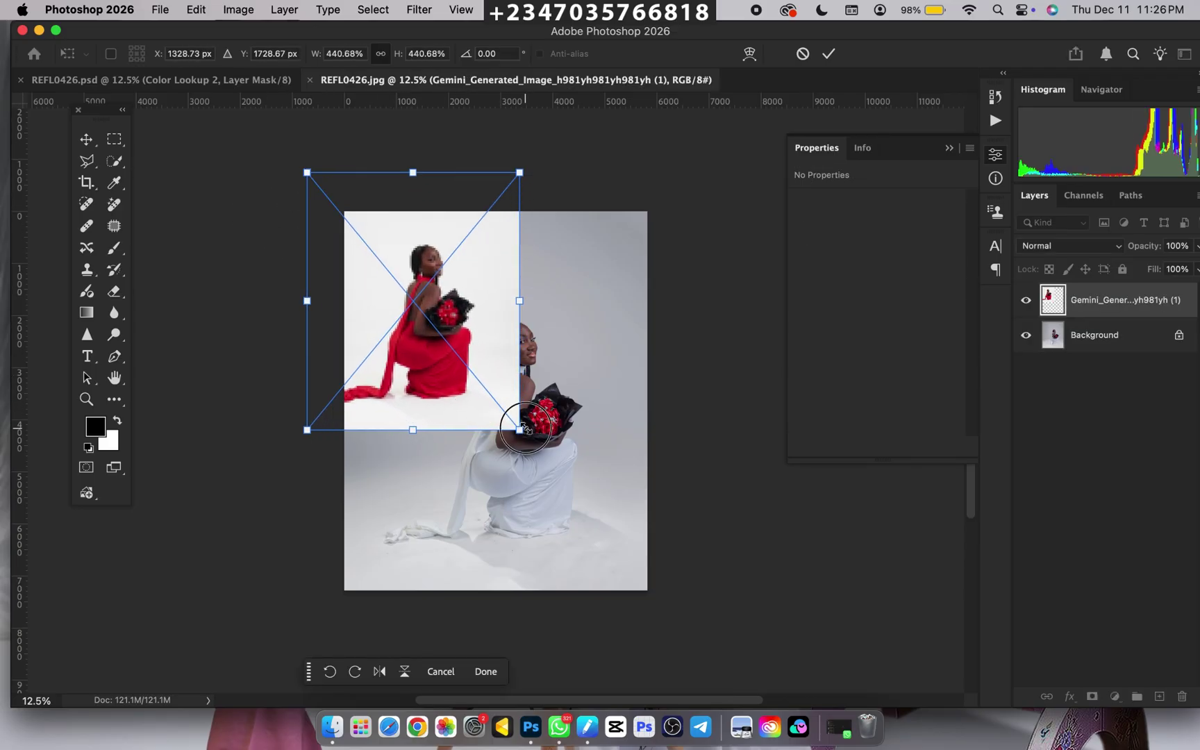
pyautogui.moveTo(522, 429); pyautogui.dragTo(655, 593)
pyautogui.moveTo(300, 175); pyautogui.dragTo(336, 207)
pyautogui.moveTo(617, 452); pyautogui.dragTo(612, 456)
pyautogui.press('Return')
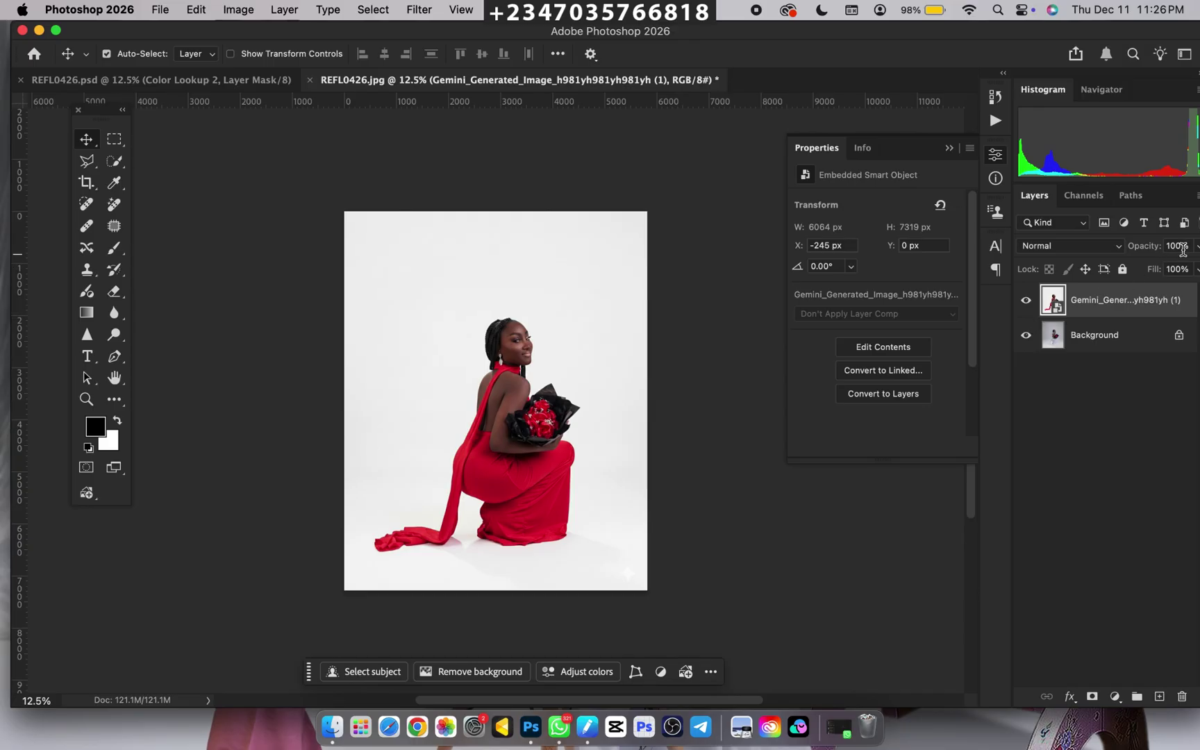
# Lower the placed image's opacity to 61% and move it to about X -143, Y -6 px over the original figure.
pyautogui.click(1196, 246)
pyautogui.moveTo(1181, 268); pyautogui.dragTo(1154, 271)
pyautogui.press('super+equal')
pyautogui.press('super+equal')
pyautogui.press('super+equal')
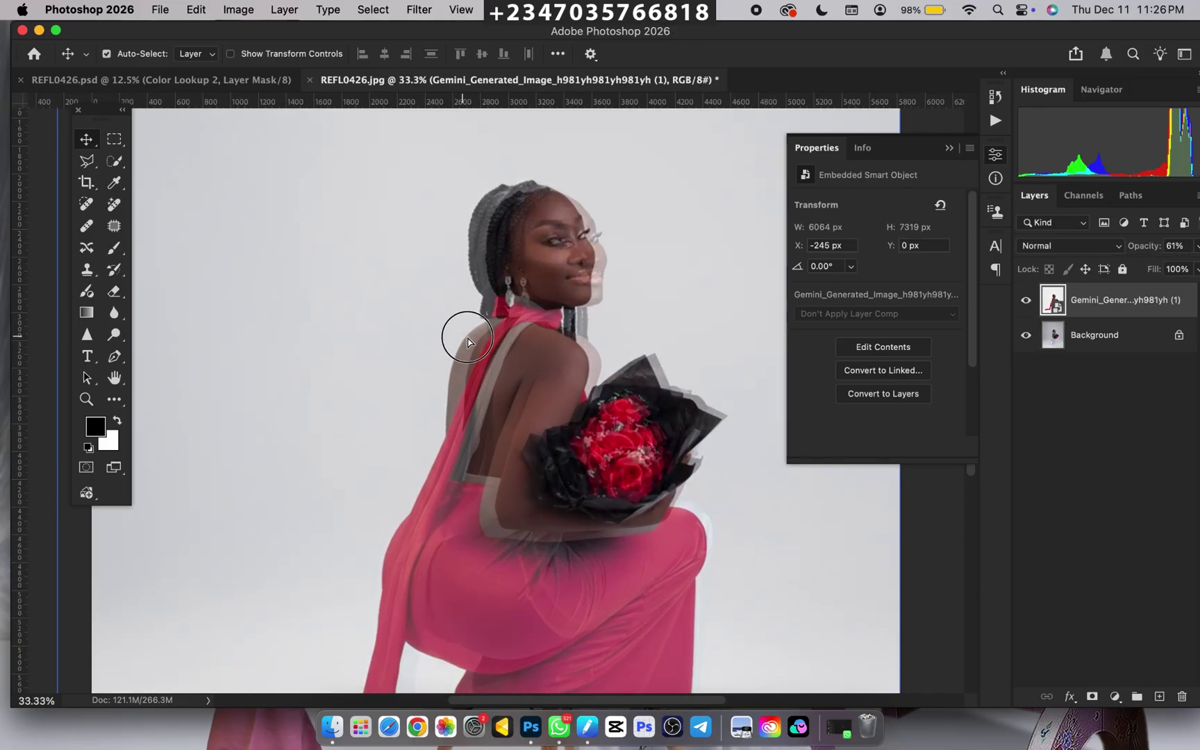
pyautogui.moveTo(468, 340); pyautogui.dragTo(478, 353)
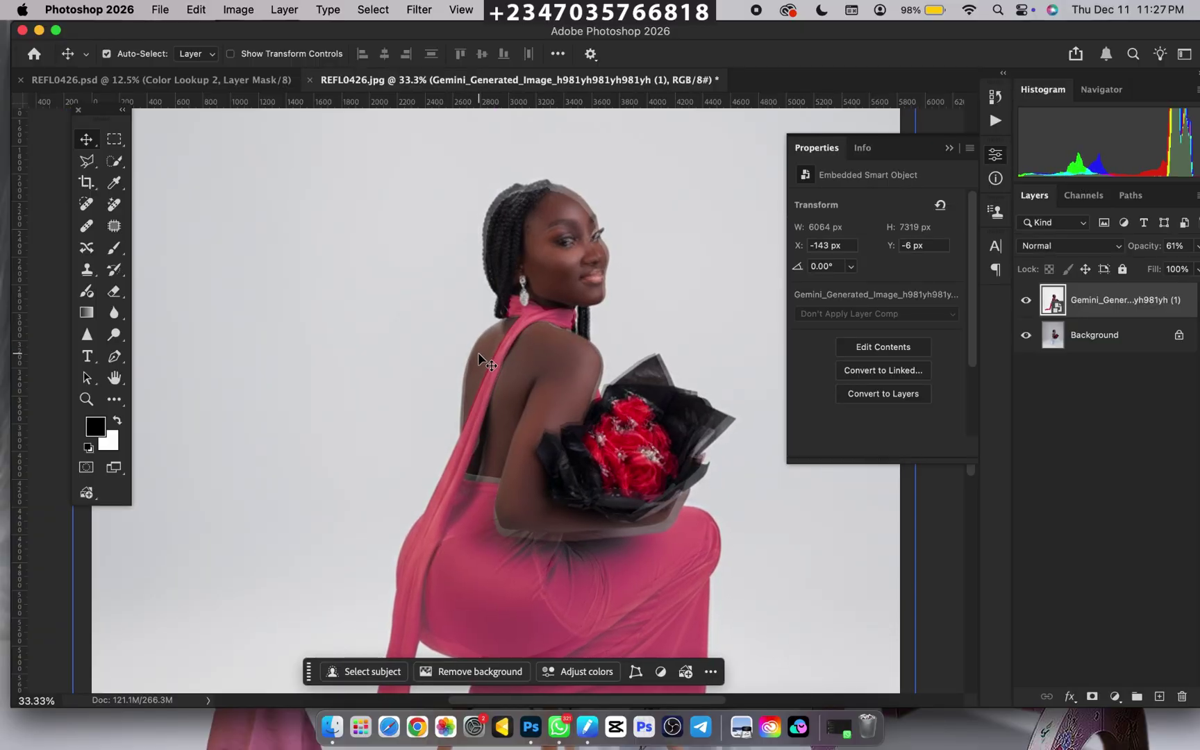
# Nudge the placed image to X -157, Y 33 px to align its figure with the original photo.
pyautogui.press('Left')
pyautogui.press('Left')
pyautogui.press('Left')
pyautogui.press('Left')
pyautogui.press('Left')
pyautogui.press('Left')
pyautogui.press('Left')
pyautogui.press('Left')
pyautogui.press('Left')
pyautogui.press('Left')
pyautogui.press('Left')
pyautogui.press('Left')
pyautogui.press('Left')
pyautogui.press('Left')
pyautogui.press('Left')
pyautogui.press('Left')
pyautogui.press('Left')
pyautogui.press('Left')
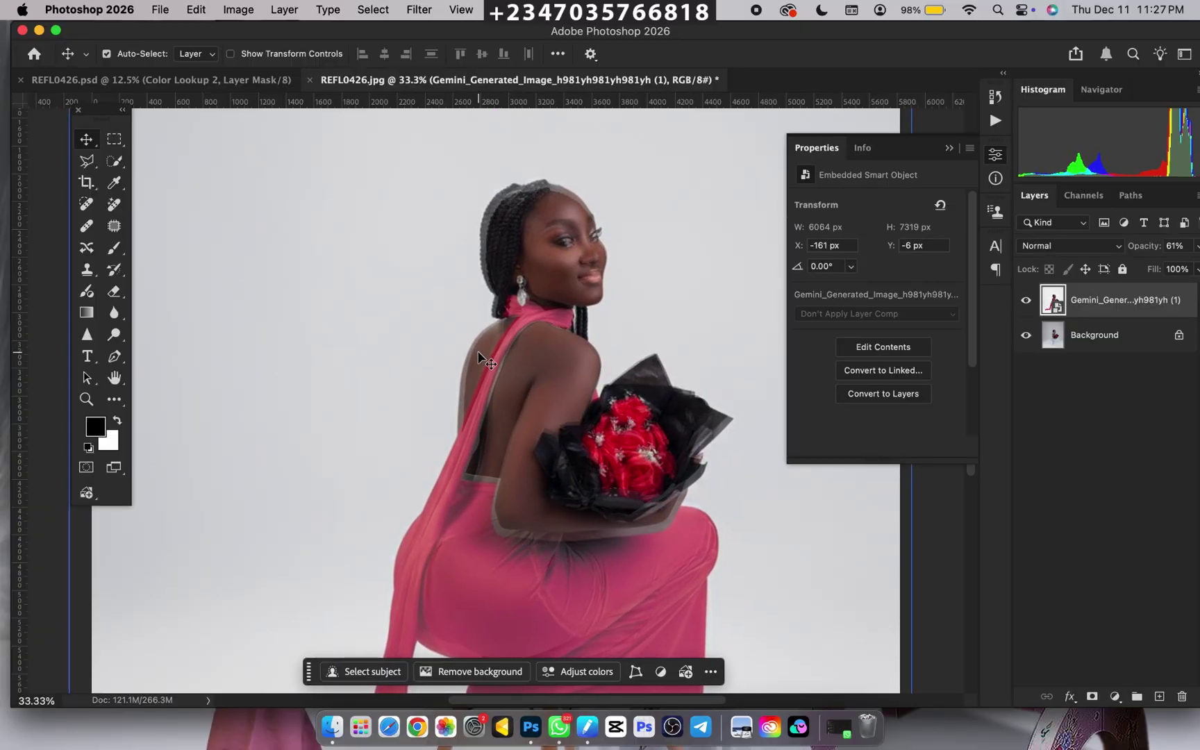
pyautogui.press('Down')
pyautogui.press('Down')
pyautogui.press('Down')
pyautogui.press('Down')
pyautogui.press('Down')
pyautogui.press('Down')
pyautogui.press('Down')
pyautogui.press('Down')
pyautogui.press('Down')
pyautogui.press('Down')
pyautogui.press('Down')
pyautogui.press('Down')
pyautogui.press('Down')
pyautogui.press('Down')
pyautogui.press('Down')
pyautogui.press('Down')
pyautogui.press('Down')
pyautogui.press('Down')
pyautogui.press('Down')
pyautogui.press('Down')
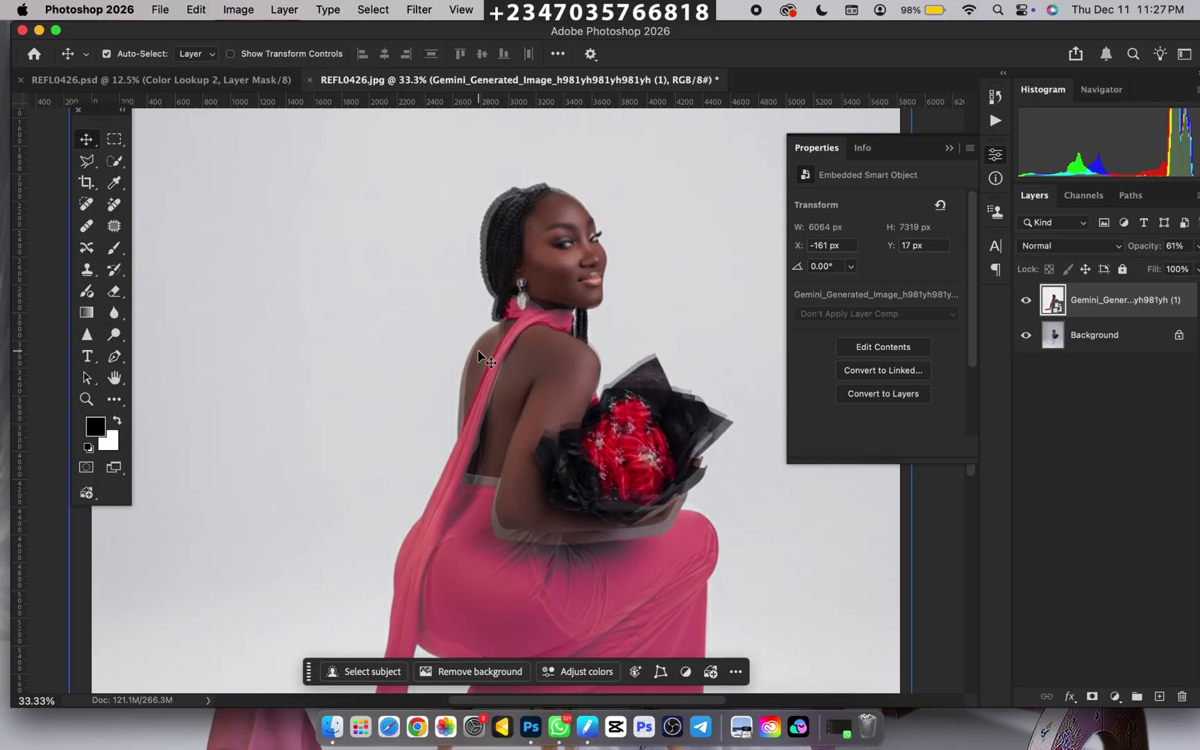
pyautogui.press('Down')
pyautogui.press('Down')
pyautogui.press('Down')
pyautogui.press('Down')
pyautogui.press('Down')
pyautogui.press('Down')
pyautogui.press('Down')
pyautogui.press('Down')
pyautogui.press('Down')
pyautogui.press('Down')
pyautogui.press('Down')
pyautogui.press('Down')
pyautogui.press('Down')
pyautogui.press('Down')
pyautogui.press('Down')
pyautogui.press('Down')
pyautogui.press('Right')
pyautogui.press('Right')
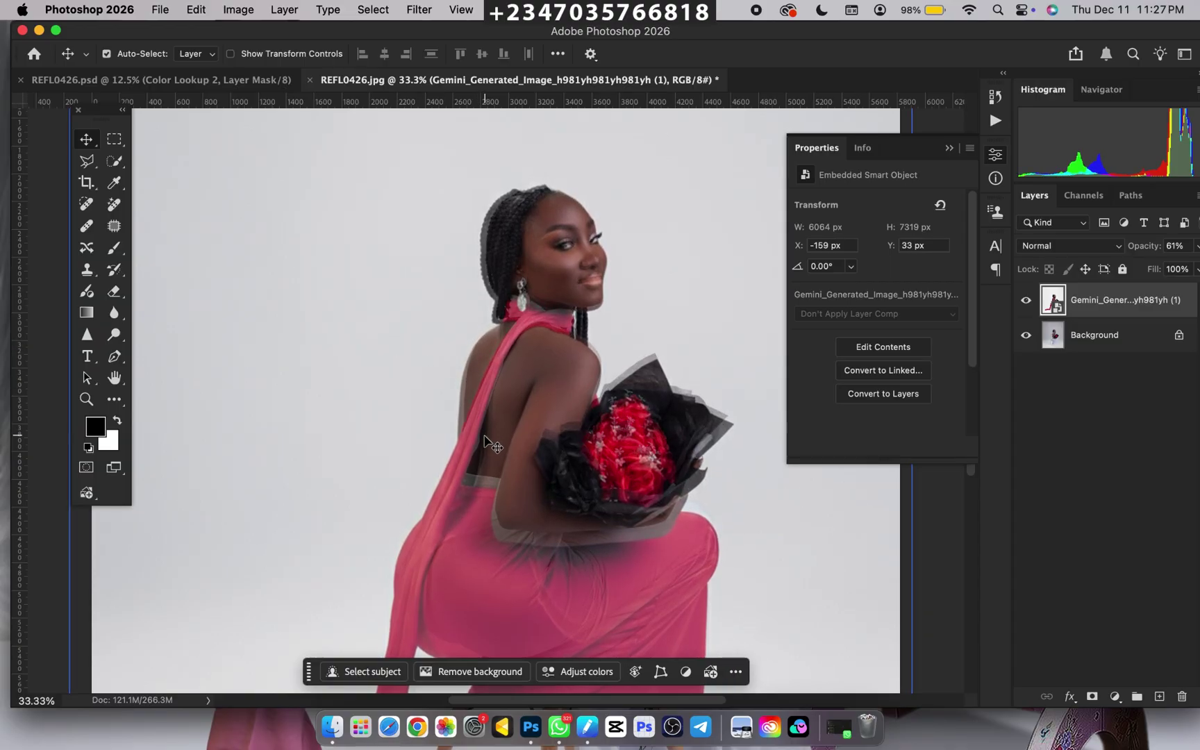
pyautogui.press('Right')
pyautogui.press('Right')
pyautogui.press('super+minus')
pyautogui.press('super+minus')
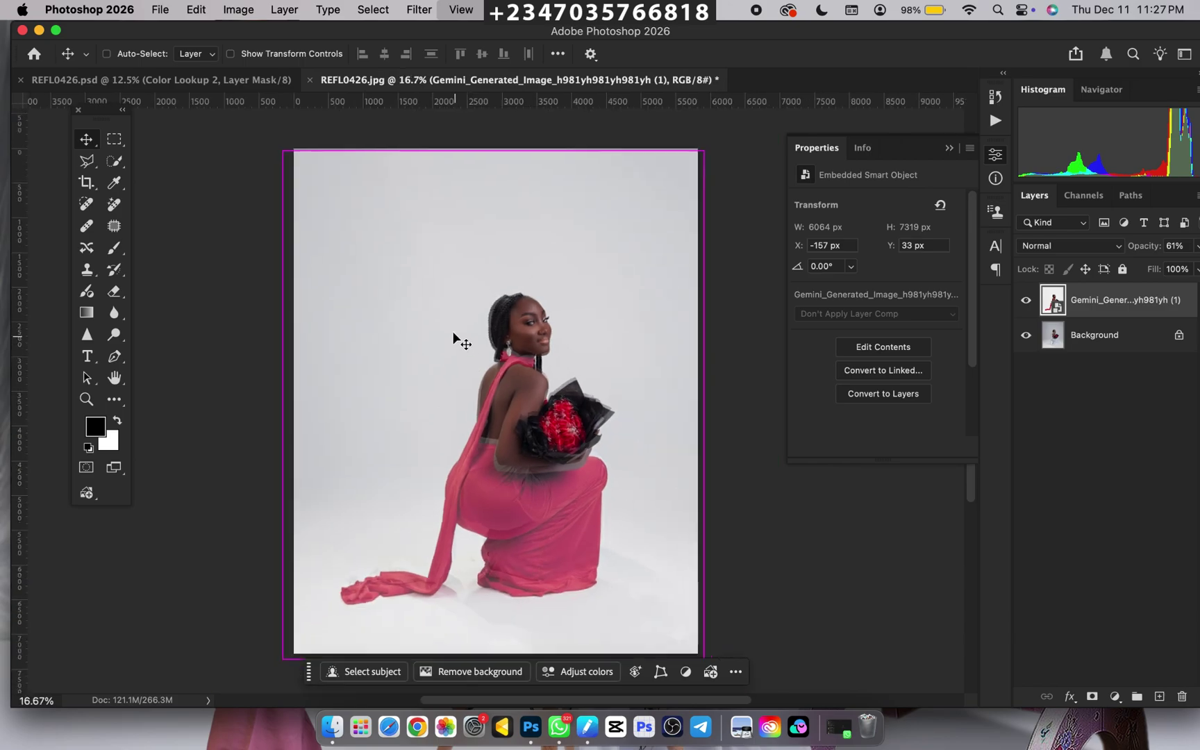
pyautogui.press('super+equal')
pyautogui.press('super+minus')
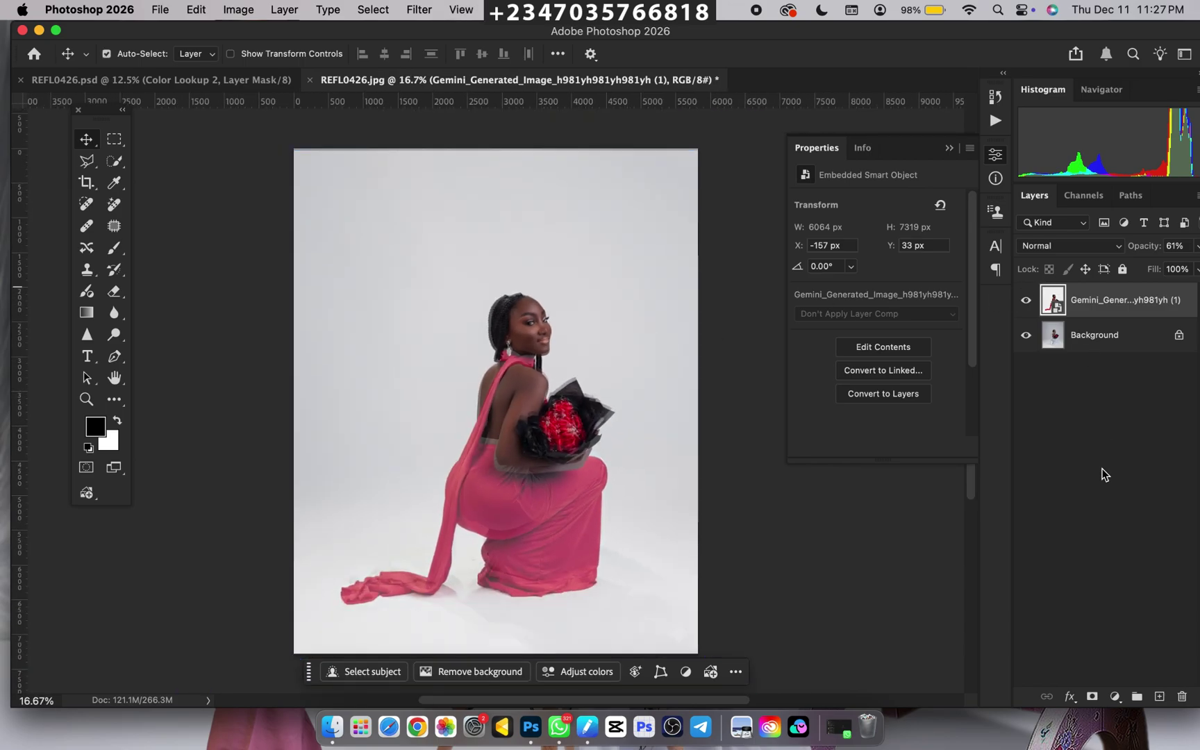
# Add a layer mask to the placed red-outfit layer.
pyautogui.click(1091, 696)
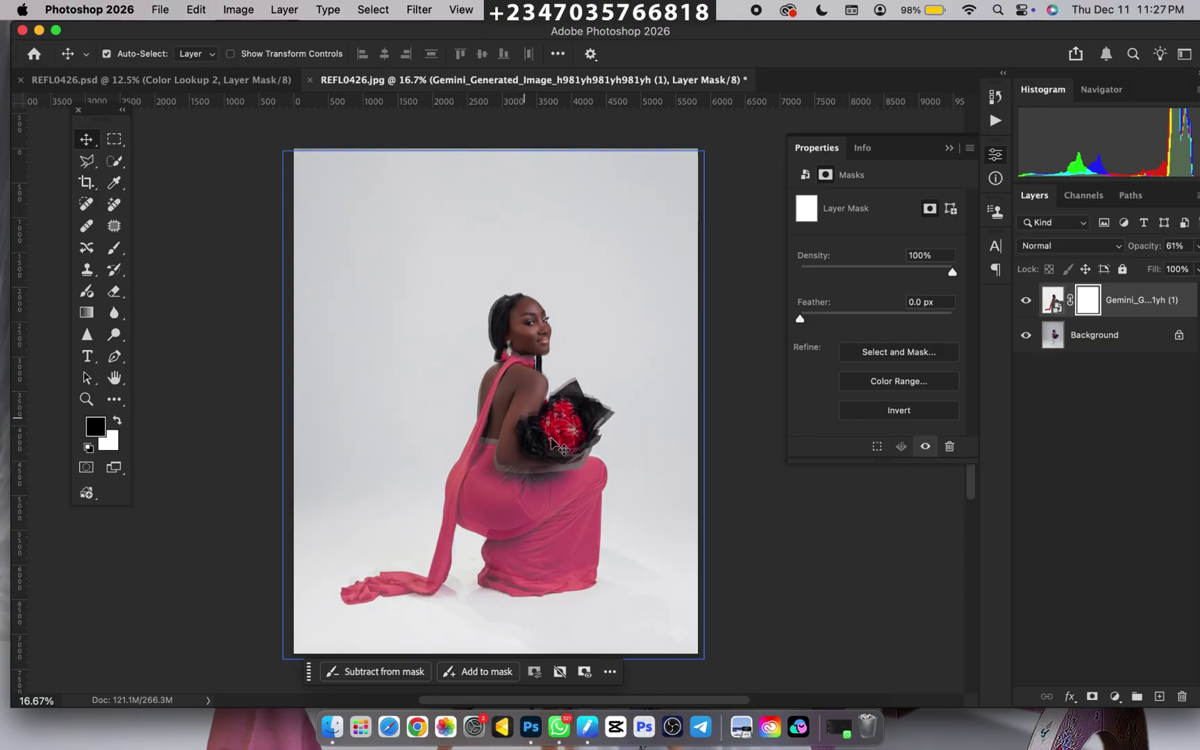
pyautogui.press('super+plus')
pyautogui.press('super+minus')
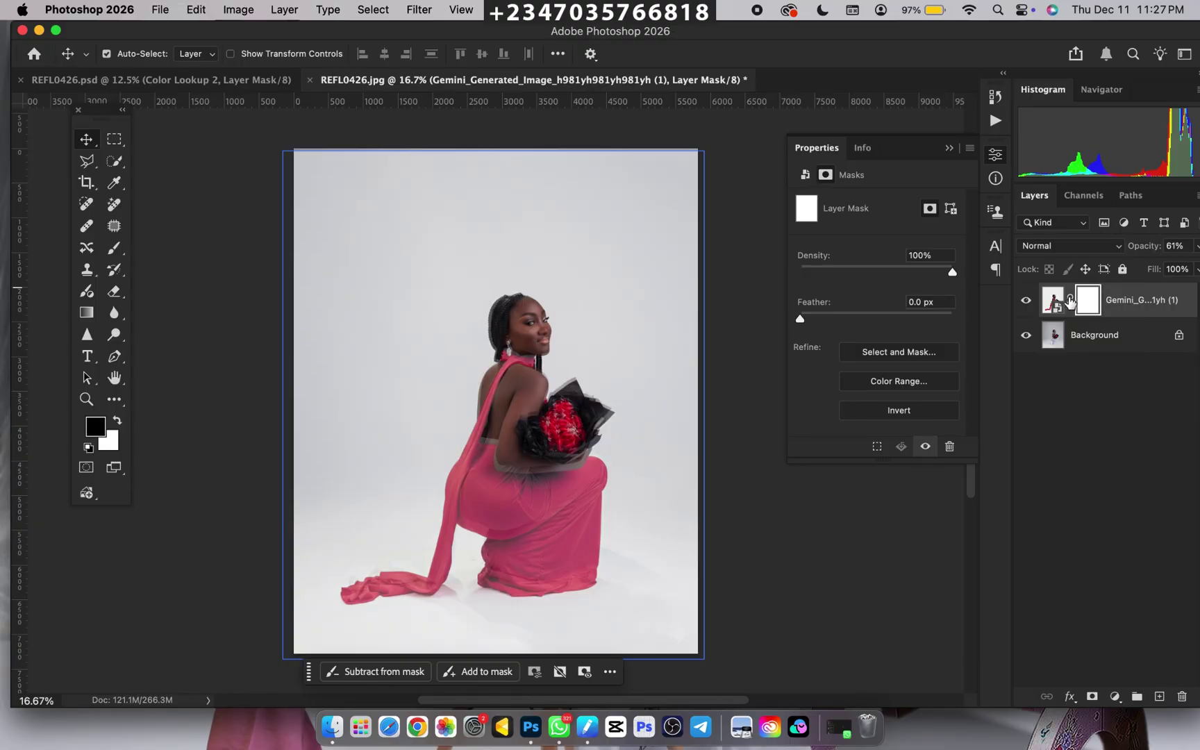
# Set the masked red-outfit layer's opacity to 100%.
pyautogui.click(1196, 246)
pyautogui.press('0')
pyautogui.press('super+minus')
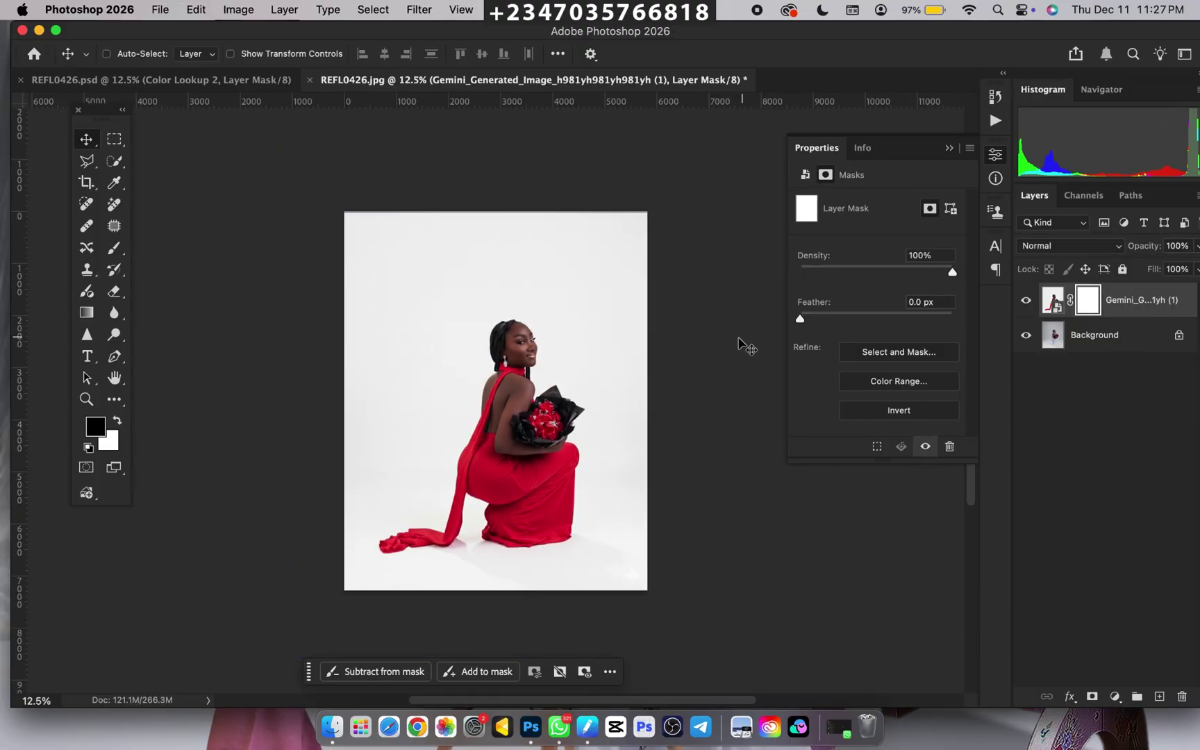
pyautogui.press('super+plus')
pyautogui.press('super+plus')
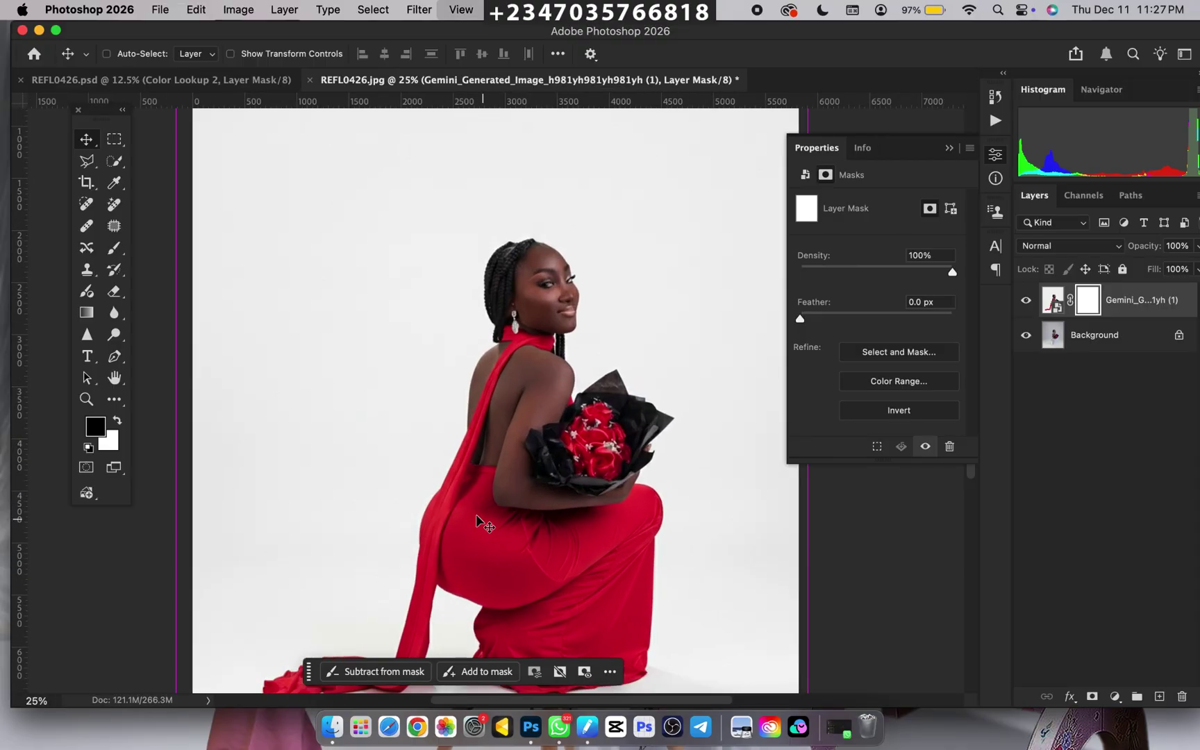
pyautogui.press('super+minus')
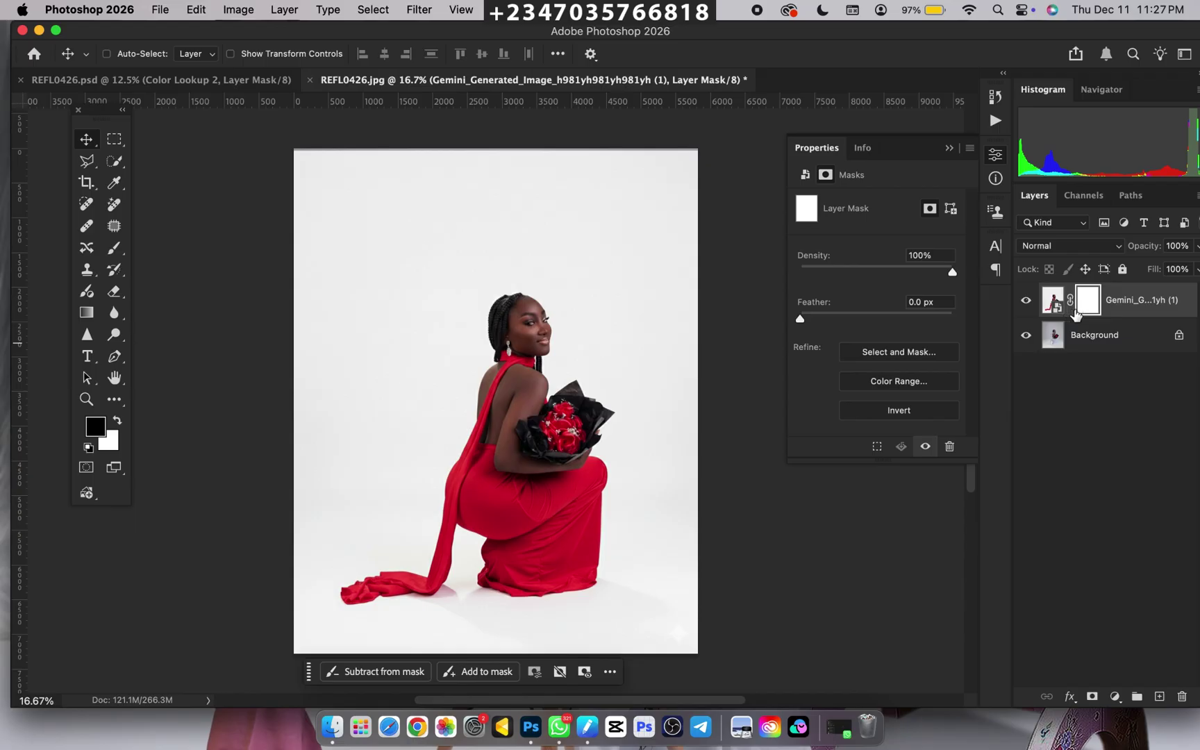
# Invert the red-outfit layer's mask to black and switch to the Brush tool.
pyautogui.click(1052, 300)
pyautogui.click(1087, 300)
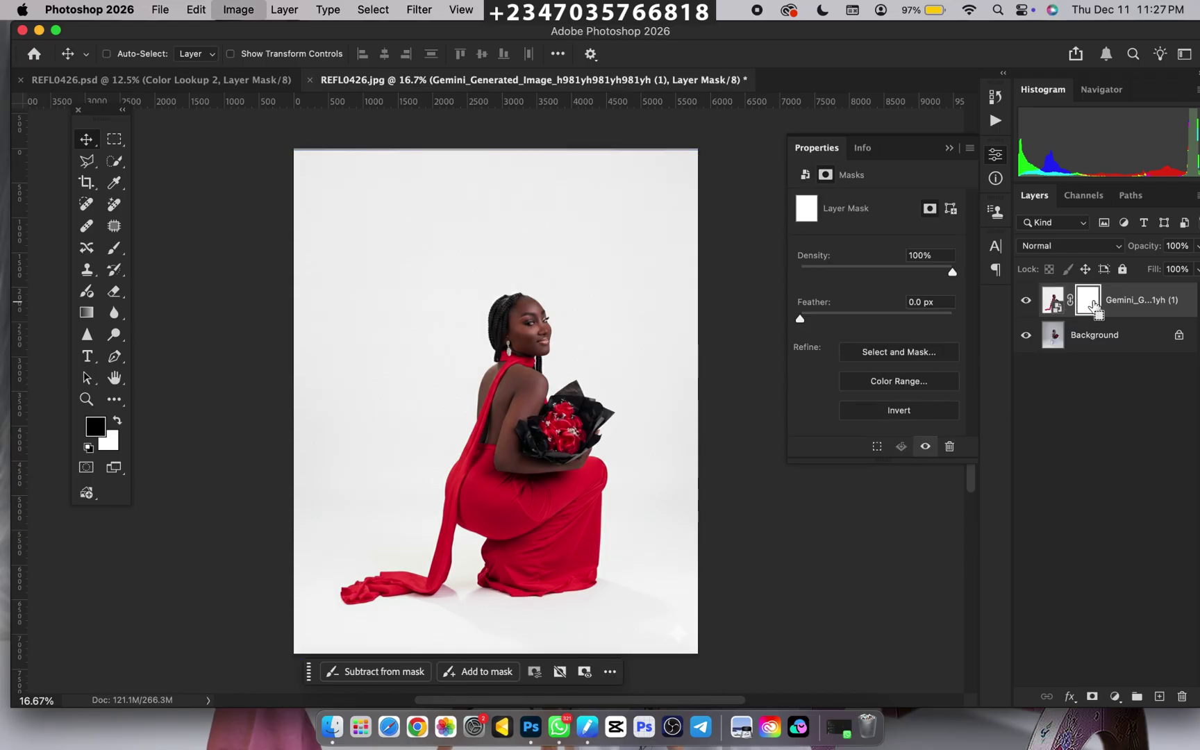
pyautogui.press('super+i')
pyautogui.scroll(2, 587, 406)
pyautogui.scroll(-2, 584, 486)
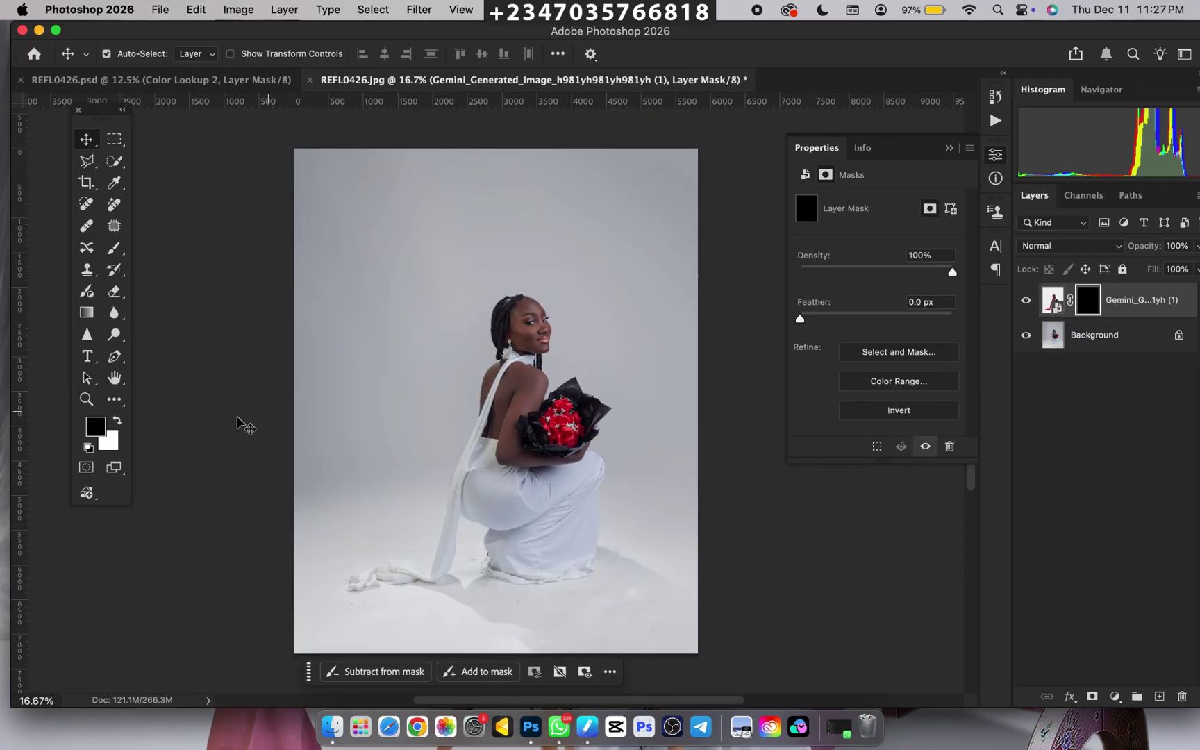
pyautogui.press('b')
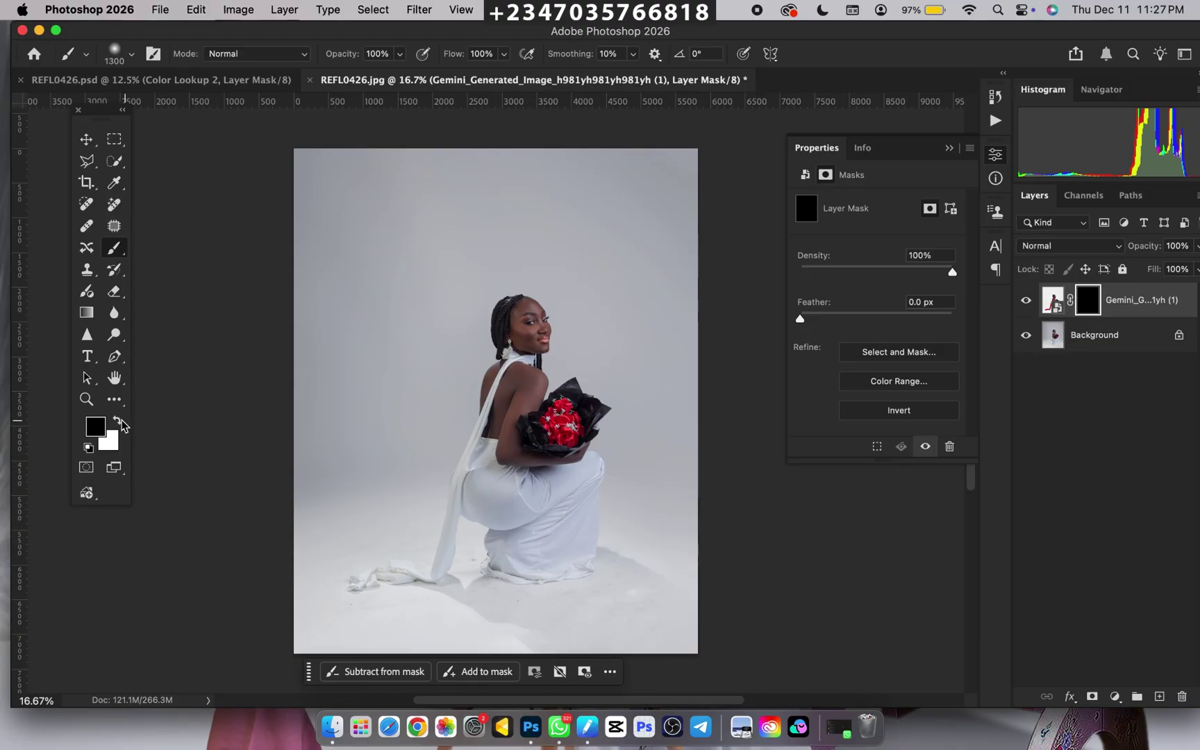
# Paint white on the red-outfit layer's mask over the skirt and the scarf's trailing end, shrinking the soft brush from 1300 px.
pyautogui.press('x')
pyautogui.moveTo(522, 554)
pyautogui.mouseDown()
pyautogui.moveTo(556, 549)
pyautogui.moveTo(500, 558)
pyautogui.moveTo(576, 546)
pyautogui.moveTo(600, 518)
pyautogui.moveTo(474, 513)
pyautogui.moveTo(523, 523)
pyautogui.moveTo(445, 547)
pyautogui.moveTo(415, 574)
pyautogui.moveTo(461, 575)
pyautogui.moveTo(357, 594)
pyautogui.mouseUp()
pyautogui.press('[')
pyautogui.press('[')
pyautogui.press('[')
pyautogui.press('[')
pyautogui.press('[')
pyautogui.press('[')
pyautogui.press('[')
pyautogui.press('[')
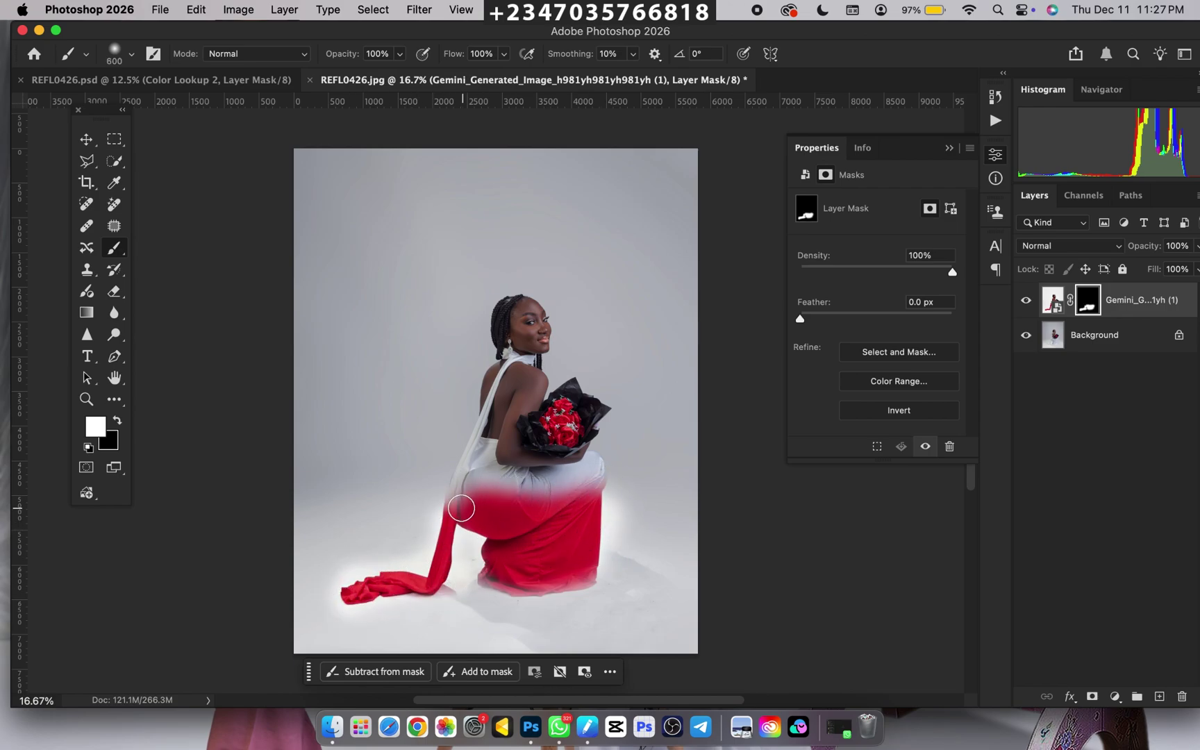
pyautogui.moveTo(474, 486)
pyautogui.mouseDown()
pyautogui.moveTo(601, 490)
pyautogui.moveTo(456, 503)
pyautogui.mouseUp()
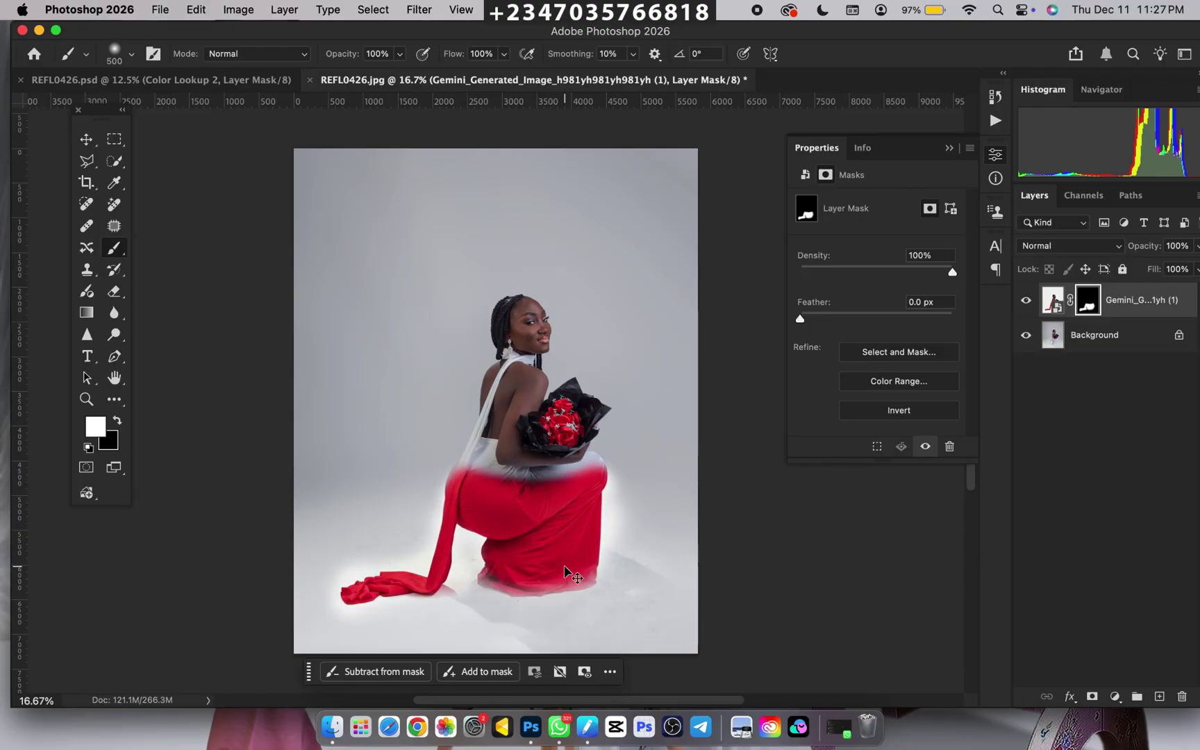
# Paint the mask white along the skirt's hem with a 500 px brush and over the surrounding floor with a 900 px brush.
pyautogui.press('super+minus')
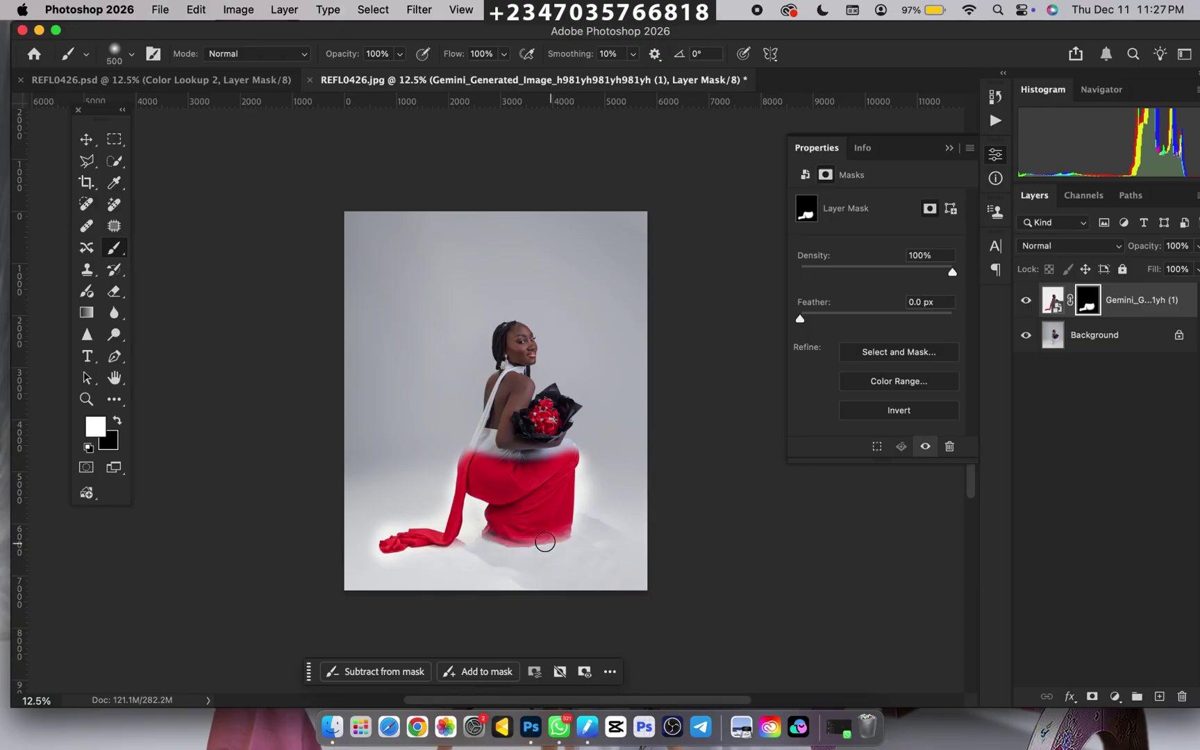
pyautogui.moveTo(545, 542)
pyautogui.mouseDown()
pyautogui.moveTo(568, 538)
pyautogui.moveTo(496, 536)
pyautogui.moveTo(509, 541)
pyautogui.mouseUp()
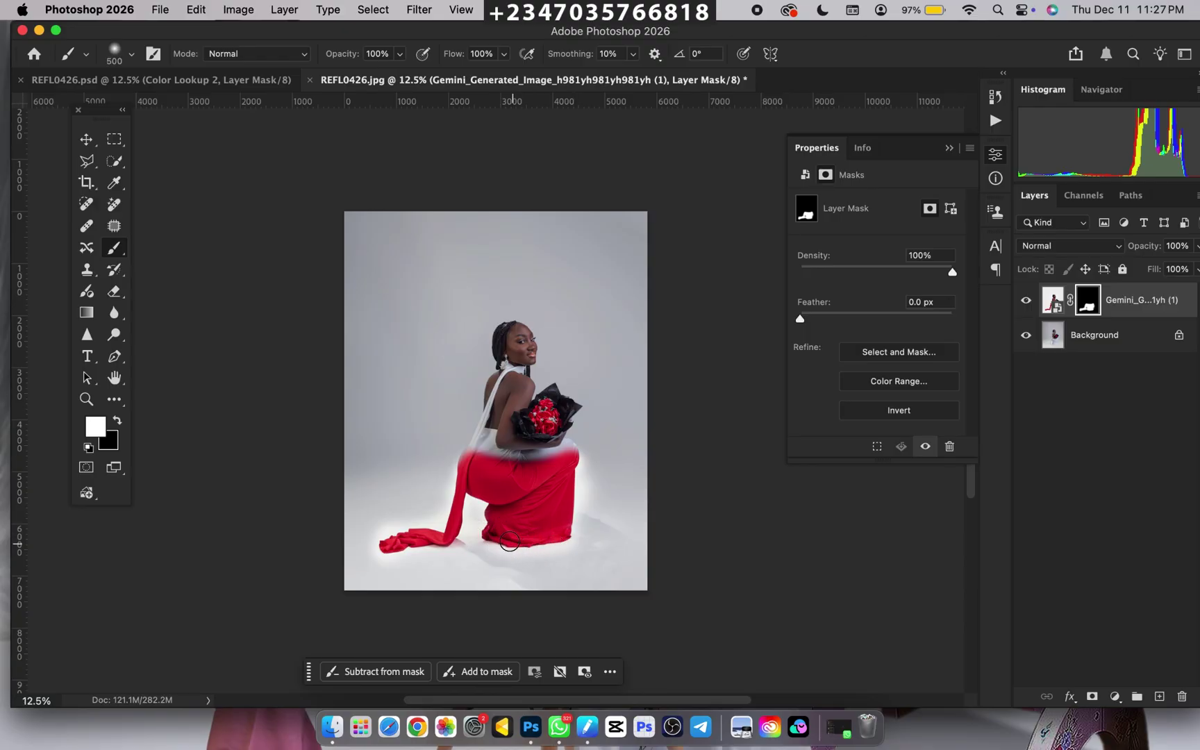
pyautogui.press(']')
pyautogui.press(']')
pyautogui.press(']')
pyautogui.press(']')
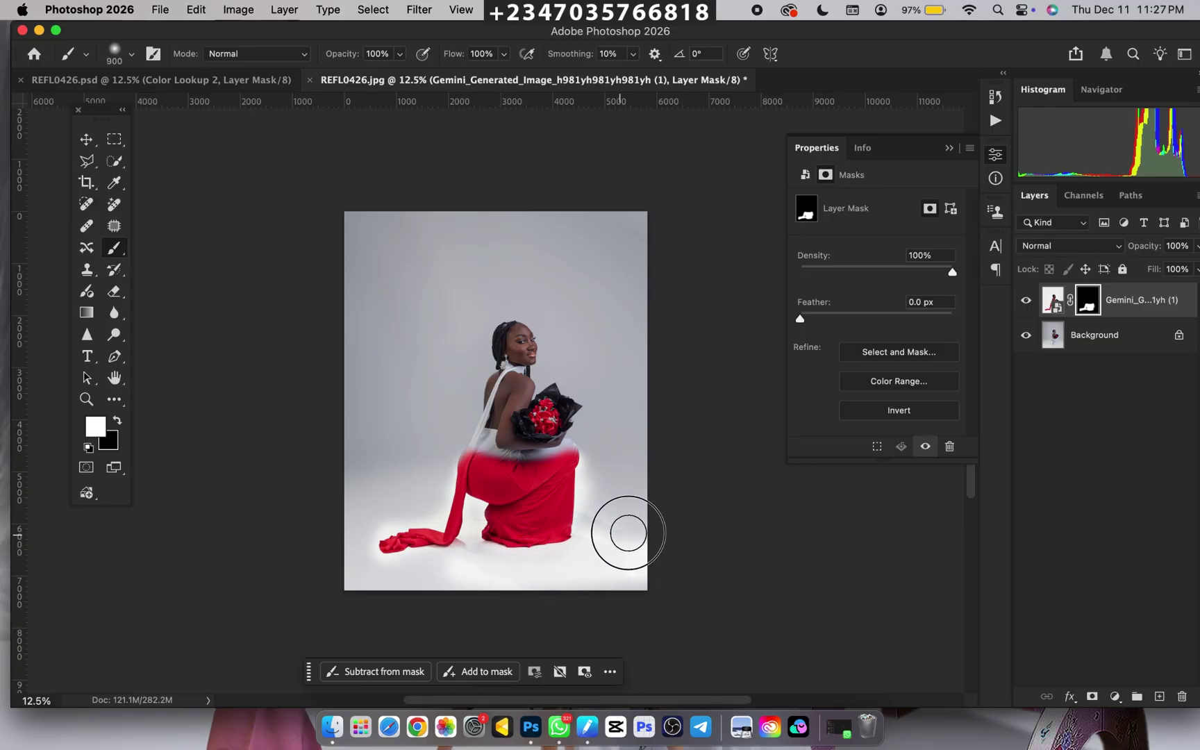
# Reveal the red halter neck and the scarf down the back by painting the mask white with a 150 px brush.
pyautogui.press('super+equal')
pyautogui.press('super+equal')
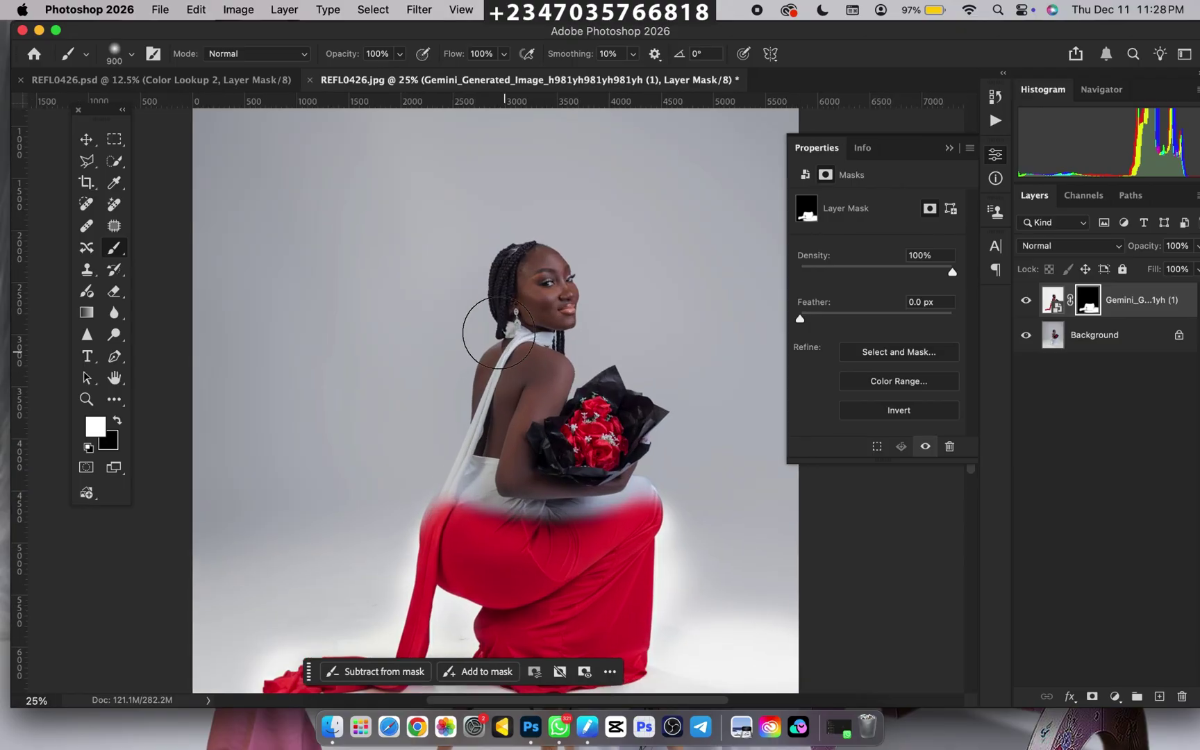
pyautogui.press('[')
pyautogui.press('[')
pyautogui.press('[')
pyautogui.press('[')
pyautogui.press('[')
pyautogui.press('[')
pyautogui.press('[')
pyautogui.moveTo(508, 329)
pyautogui.mouseDown()
pyautogui.moveTo(553, 341)
pyautogui.moveTo(506, 349)
pyautogui.moveTo(445, 508)
pyautogui.moveTo(455, 472)
pyautogui.mouseUp()
pyautogui.press('super+minus')
pyautogui.press('super+minus')
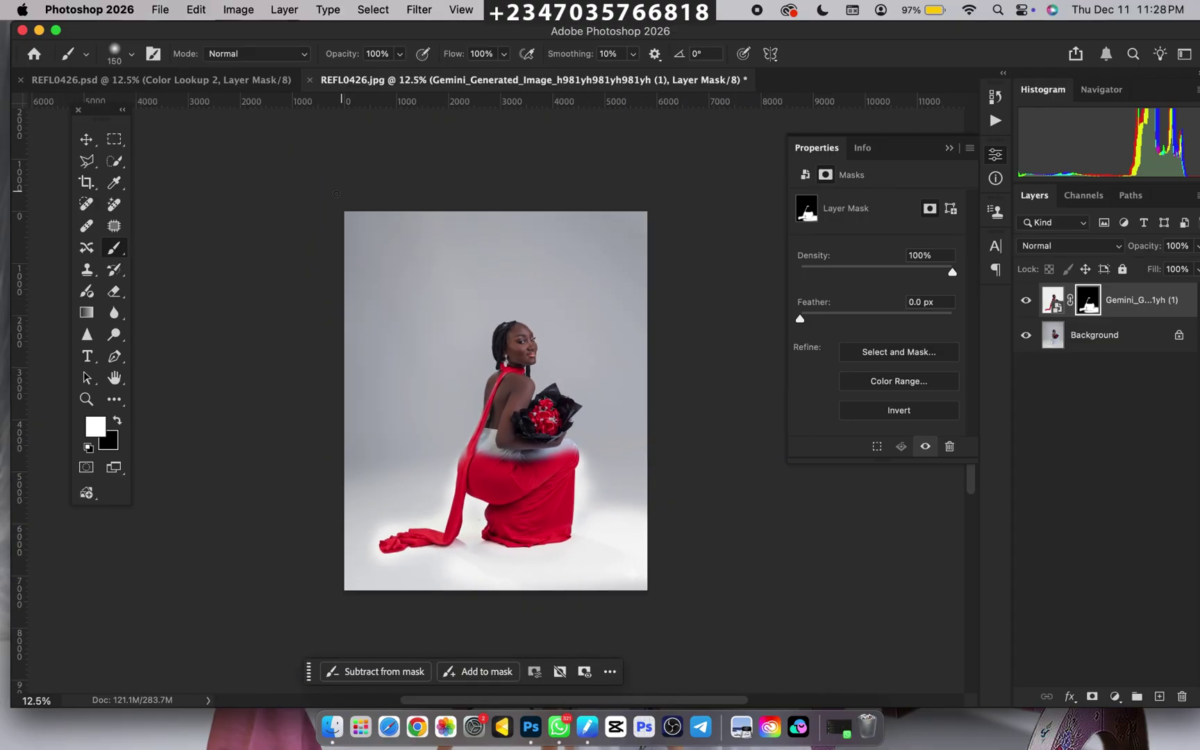
# Try painting the mask white over the woman's head and face with a 500 px brush.
pyautogui.press('super+plus')
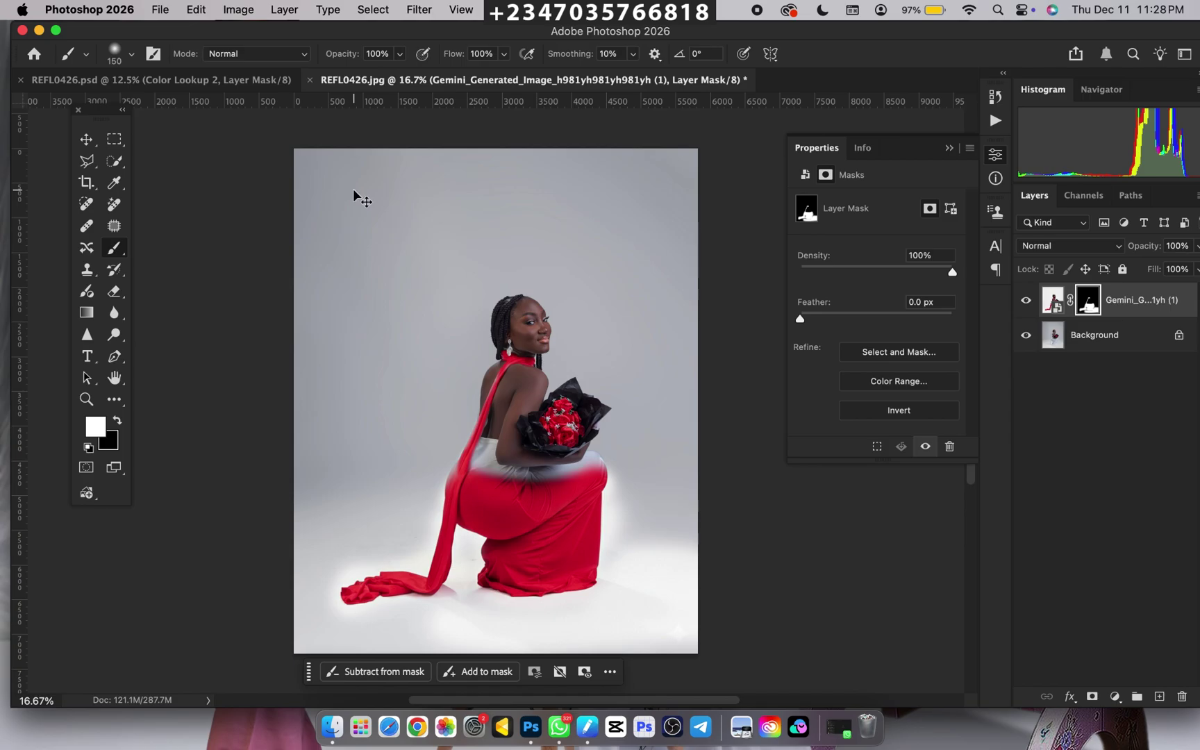
pyautogui.press('super+plus')
pyautogui.press('super+minus')
pyautogui.press('super+plus')
pyautogui.press('super+plus')
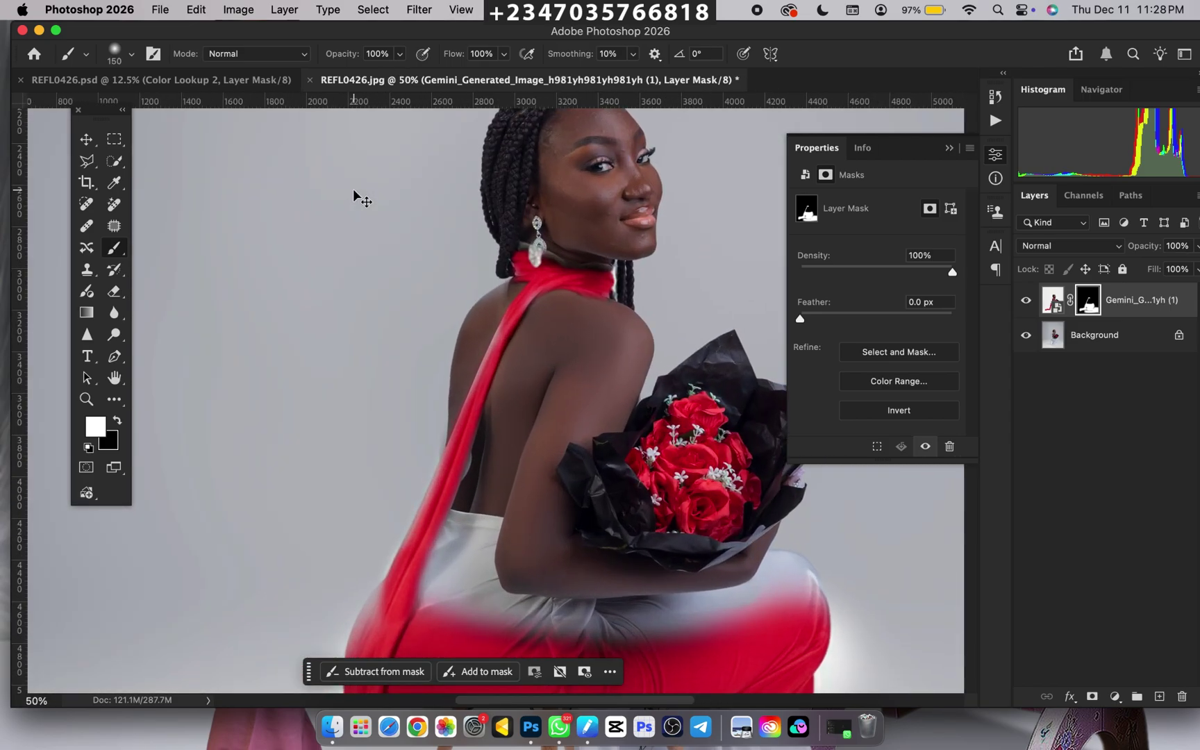
pyautogui.press('super+minus')
pyautogui.press(']')
pyautogui.press(']')
pyautogui.press(']')
pyautogui.press(']')
pyautogui.press(']')
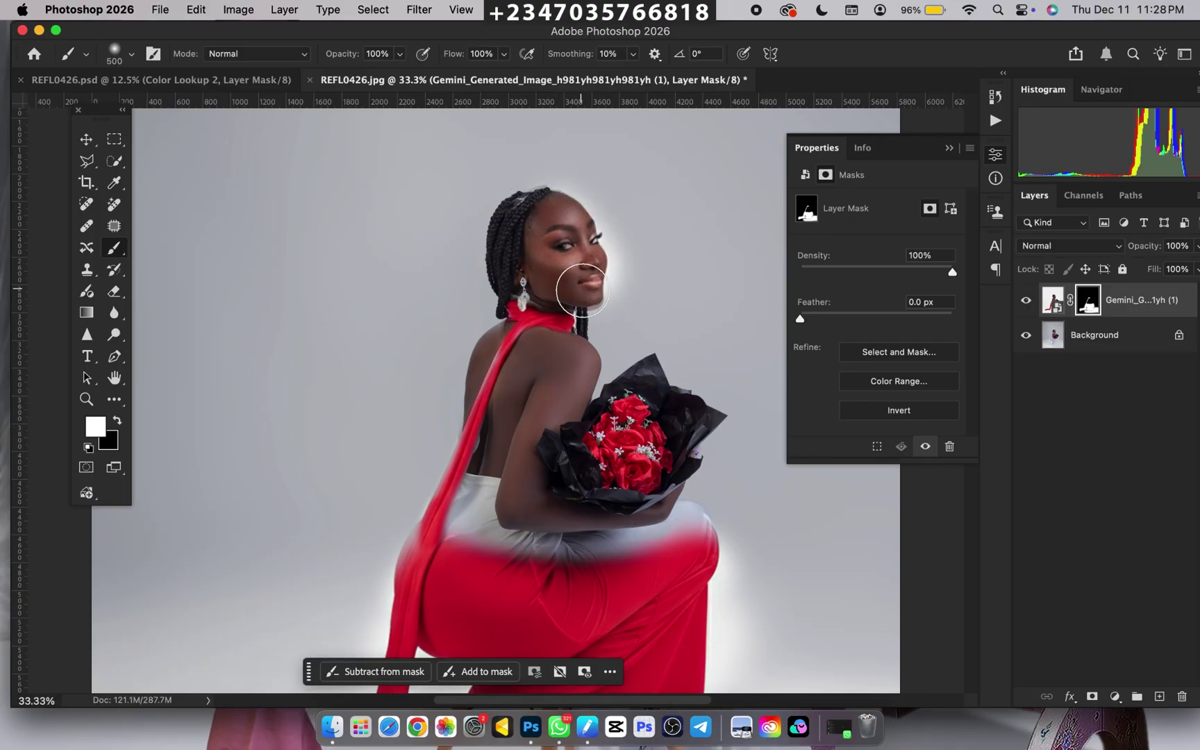
pyautogui.press('super+plus')
pyautogui.press('super+minus')
pyautogui.moveTo(644, 438); pyautogui.dragTo(656, 367)
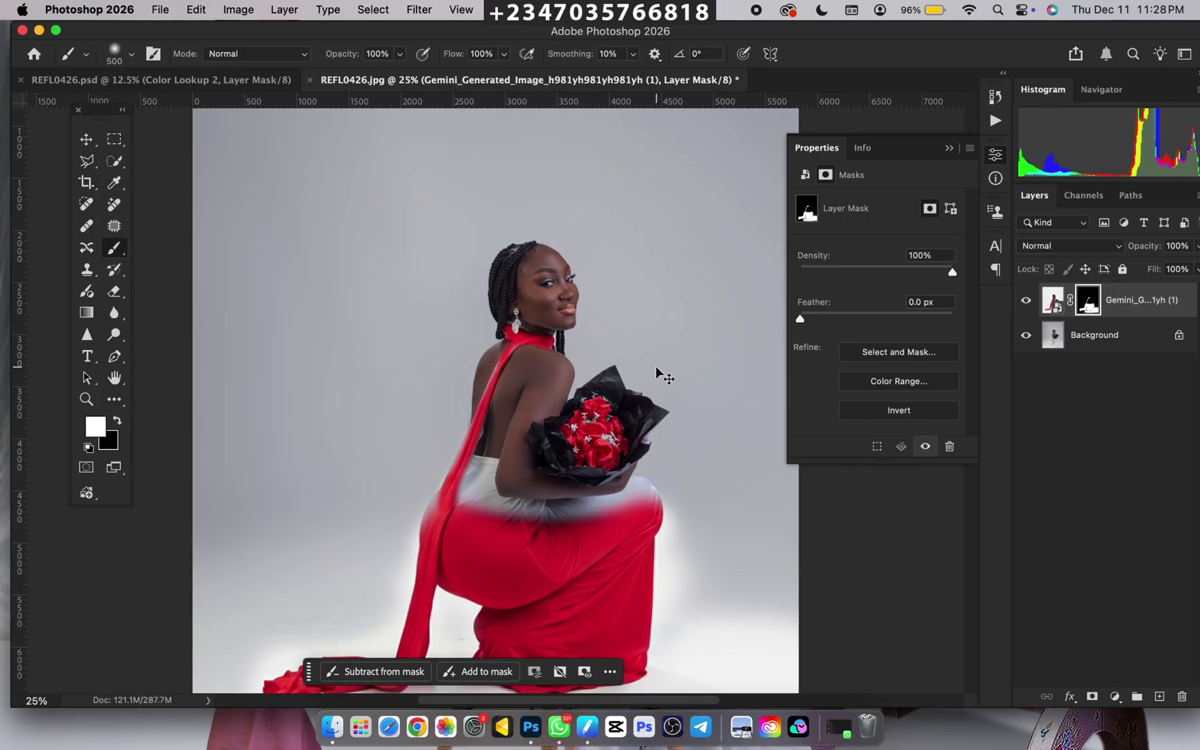
pyautogui.press('super+minus')
# Delete the masked red-outfit layer and close REFL0426.jpg.
pyautogui.click(1123, 308)
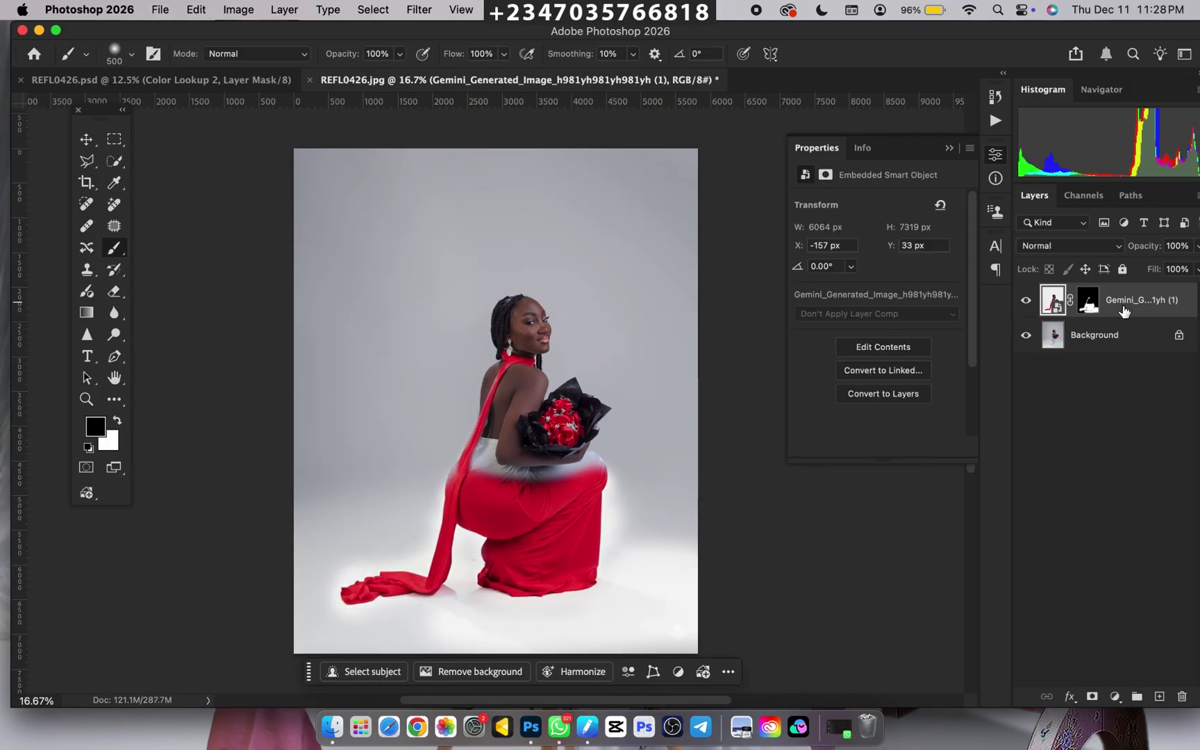
pyautogui.press('Delete')
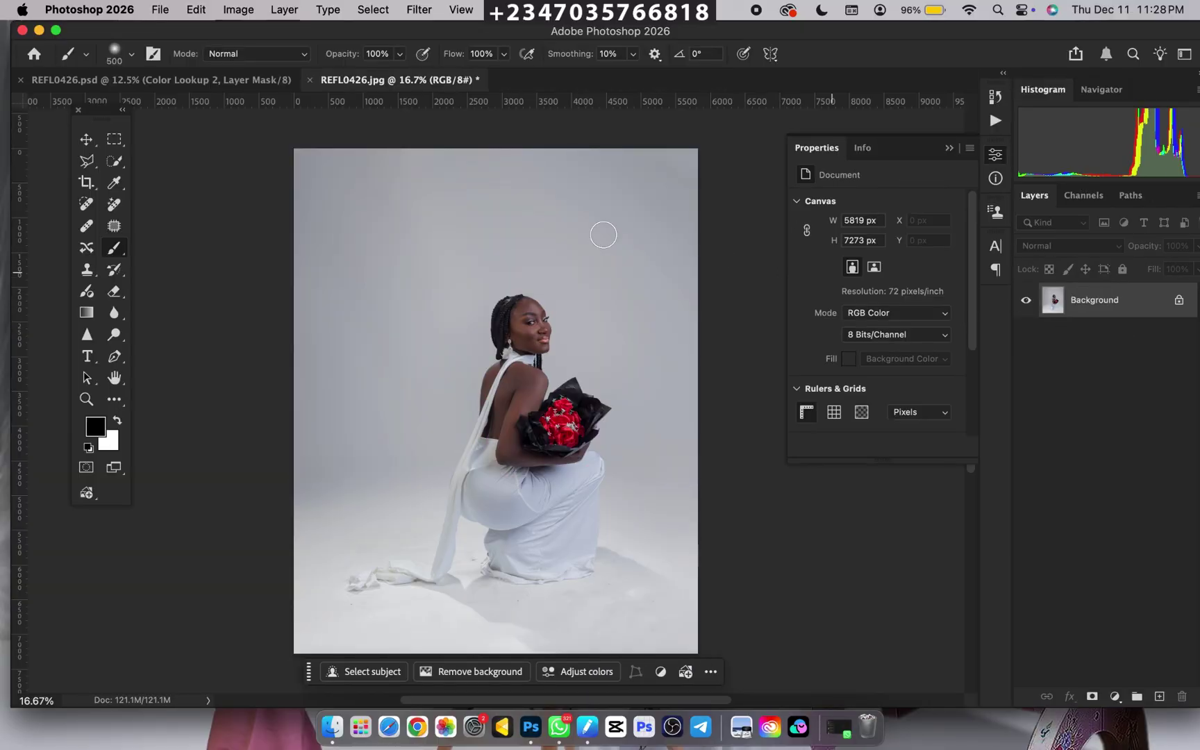
pyautogui.click(309, 81)
pyautogui.click(562, 311)
# Examine the woman's face and neck in REFL0426.psd at up to 200% magnification, and return to the whole image.
pyautogui.press('super+plus')
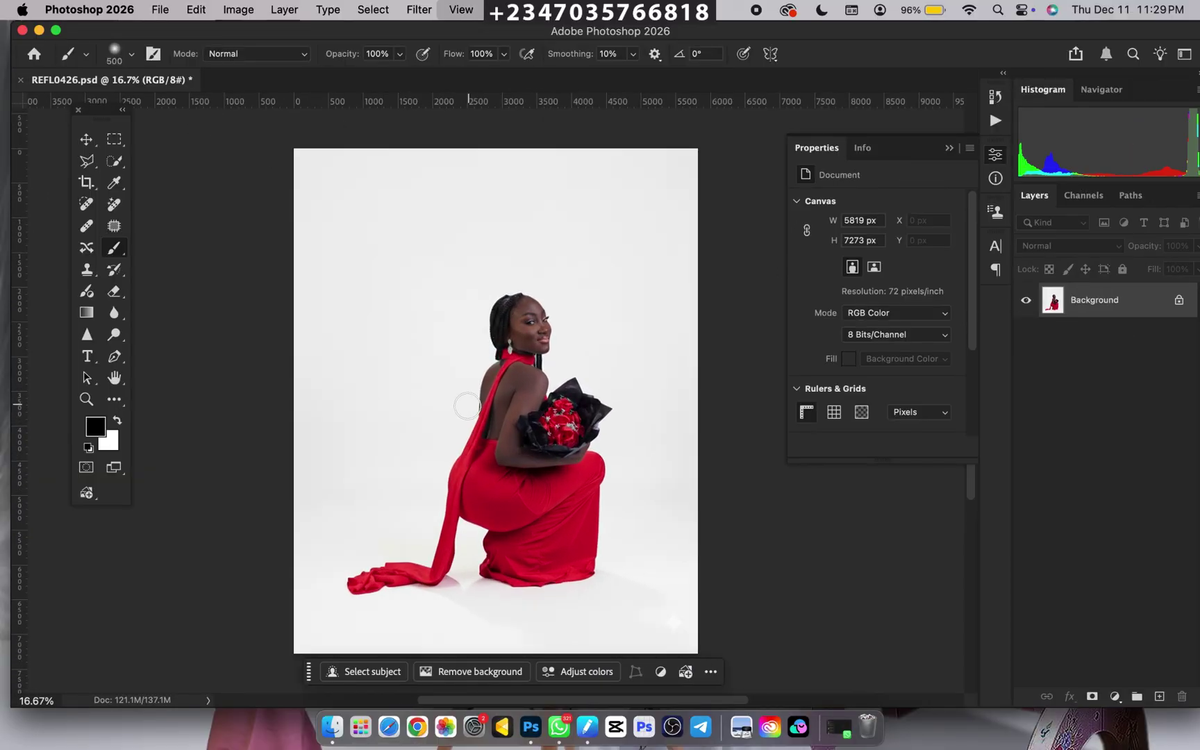
pyautogui.press('super+plus')
pyautogui.press('super+plus')
pyautogui.press('super+plus')
pyautogui.moveTo(570, 262); pyautogui.dragTo(502, 409)
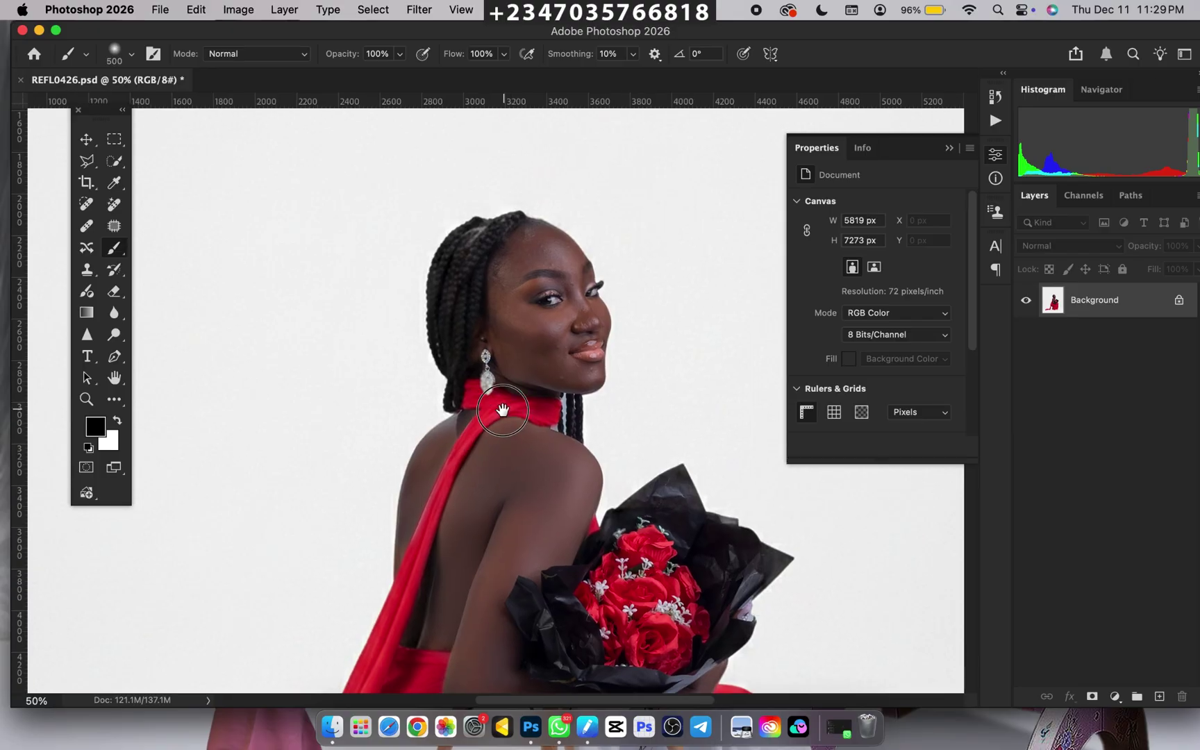
pyautogui.press('super+plus')
pyautogui.press('super+plus')
pyautogui.moveTo(536, 351); pyautogui.dragTo(487, 425)
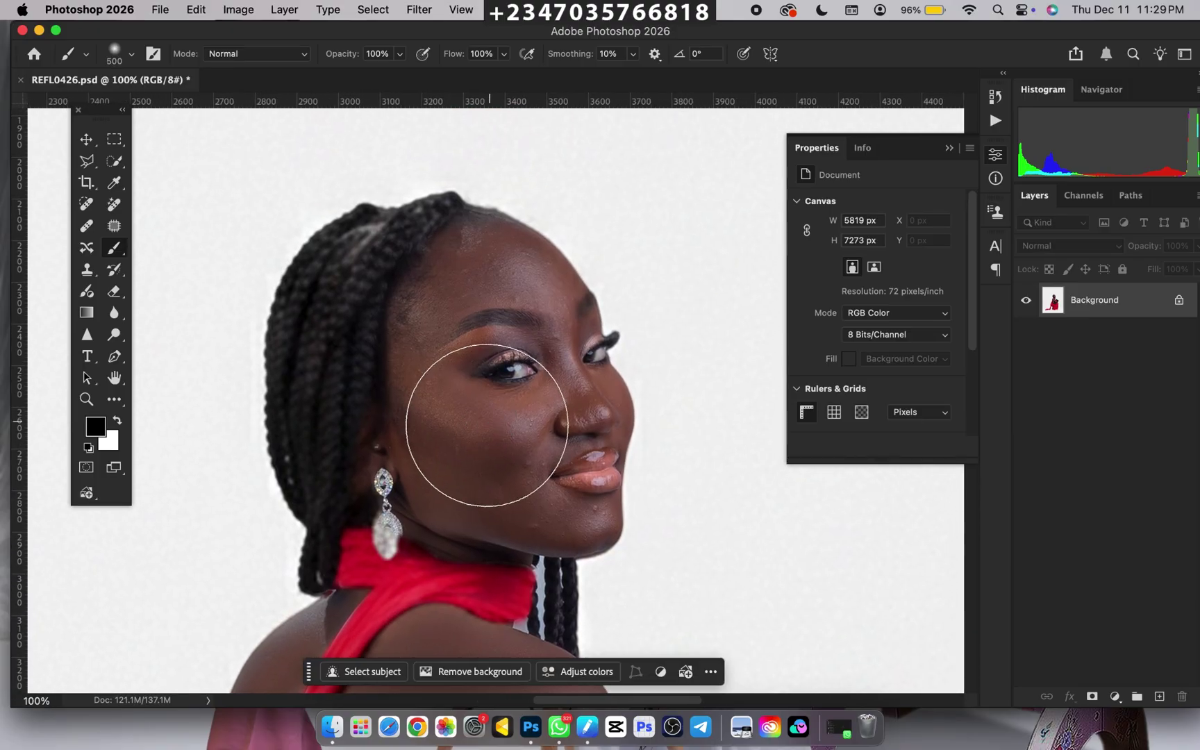
pyautogui.press('super+plus')
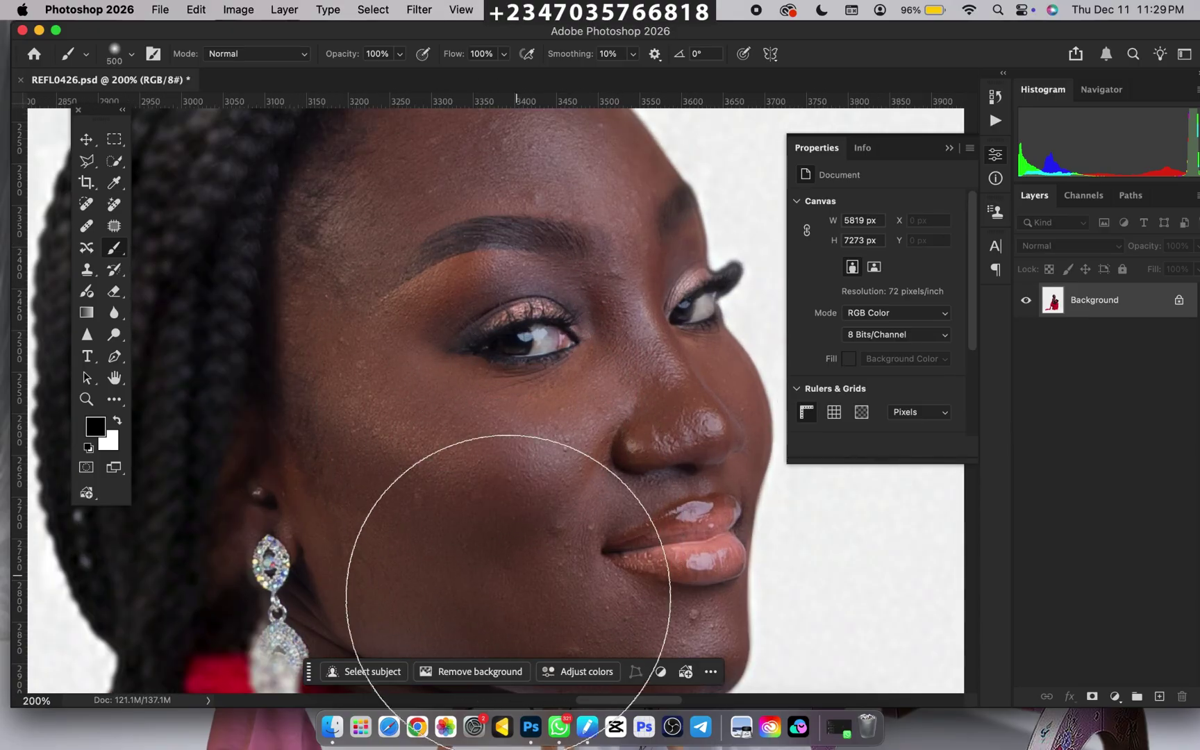
pyautogui.press('super+0')
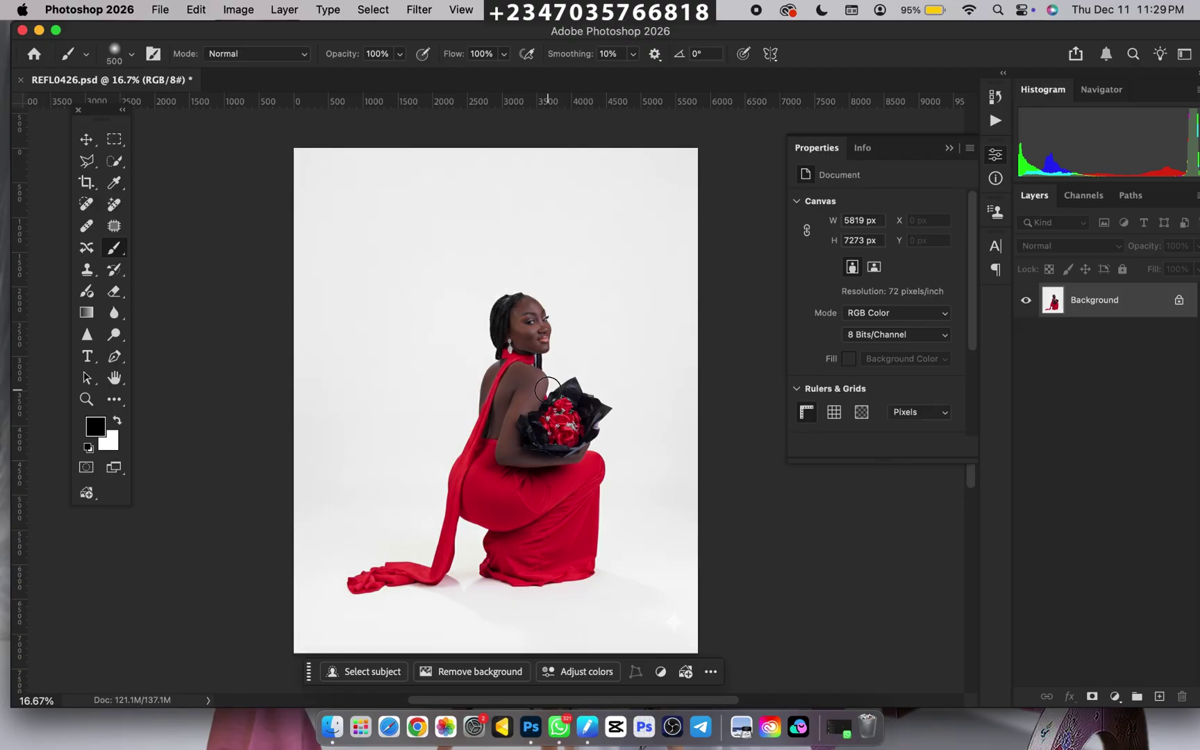
# Duplicate the Background layer and rename the copy as subject.
pyautogui.press('super+j')
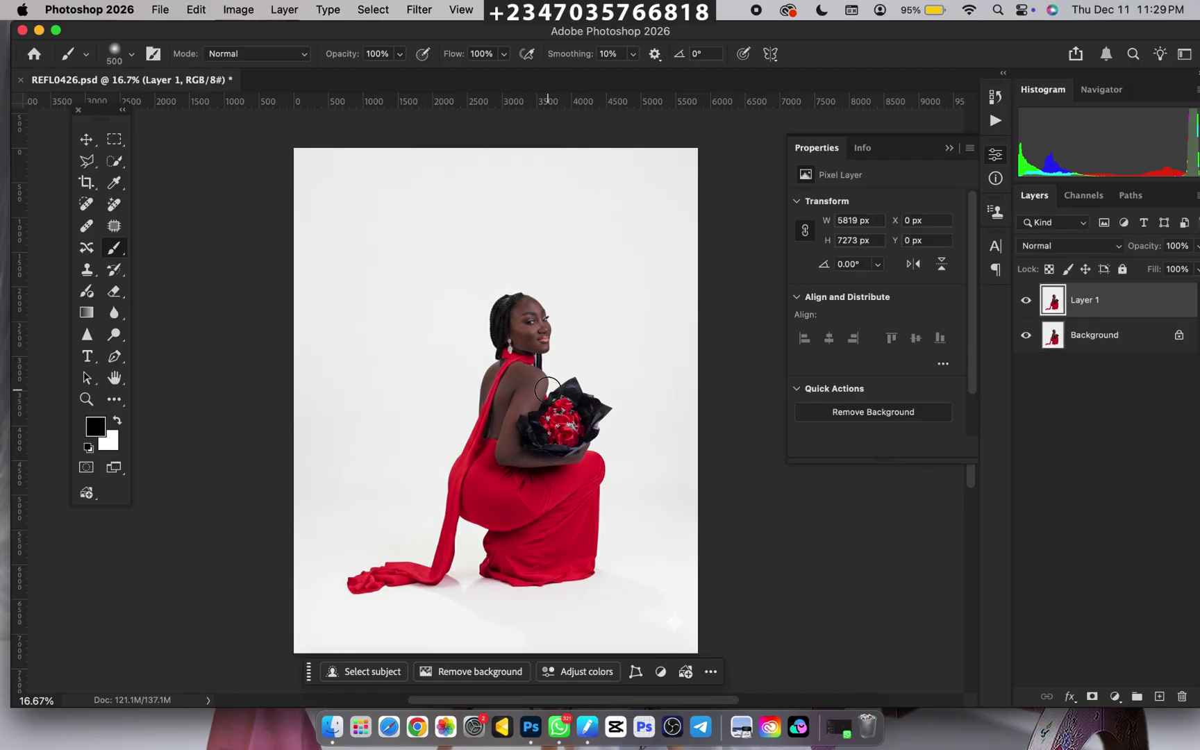
pyautogui.doubleClick(1090, 300)
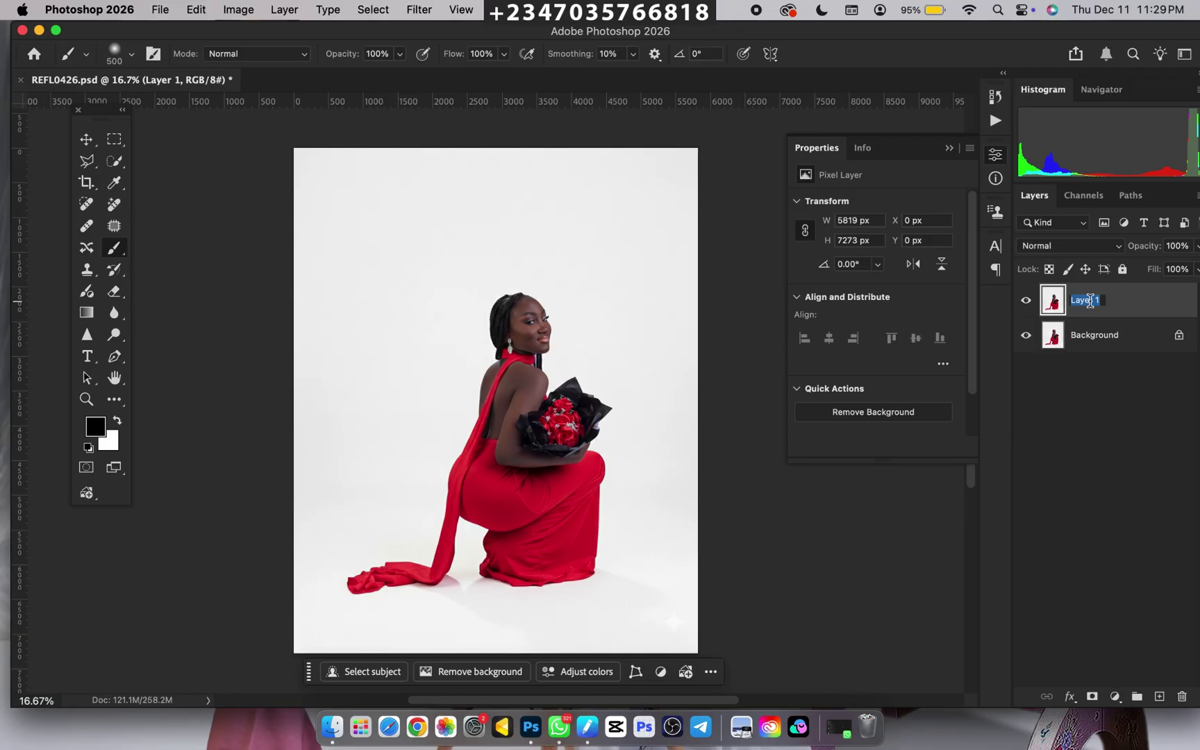
pyautogui.write('subject')
pyautogui.press('Return')
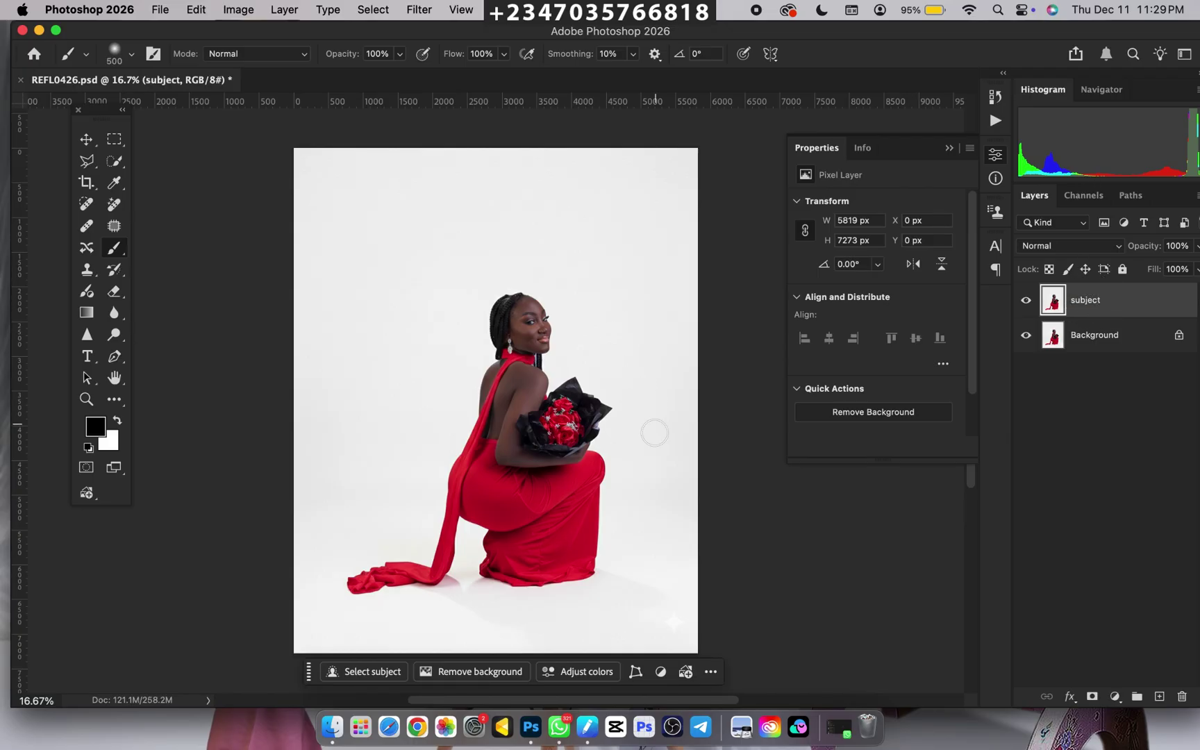
# Select the woman on the subject layer with Select Subject, using Device processing instead of Cloud.
pyautogui.press('super+minus')
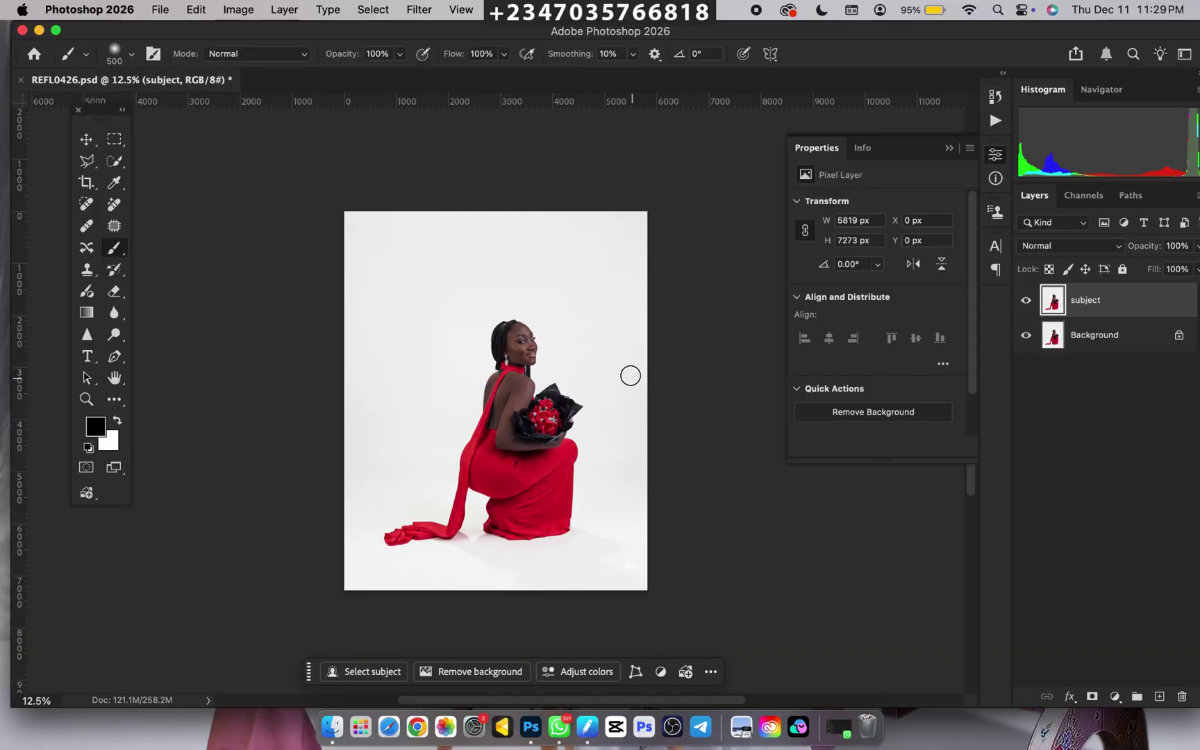
pyautogui.click(115, 161)
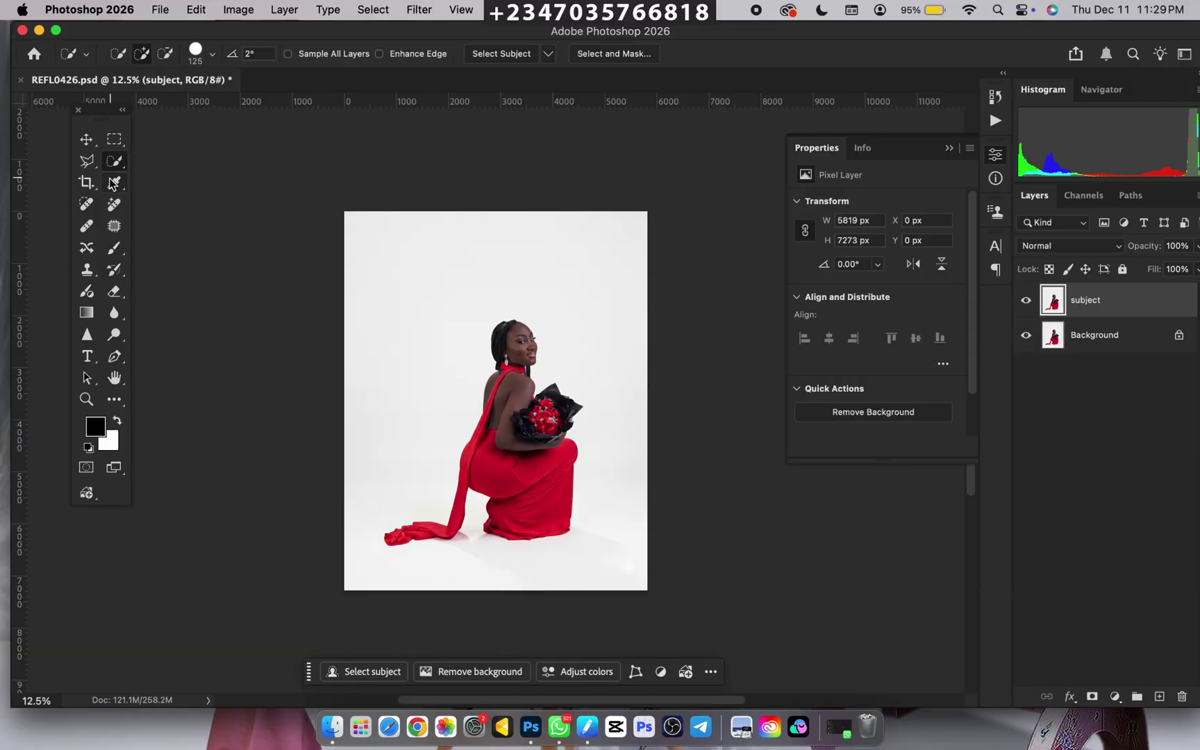
pyautogui.click(489, 58)
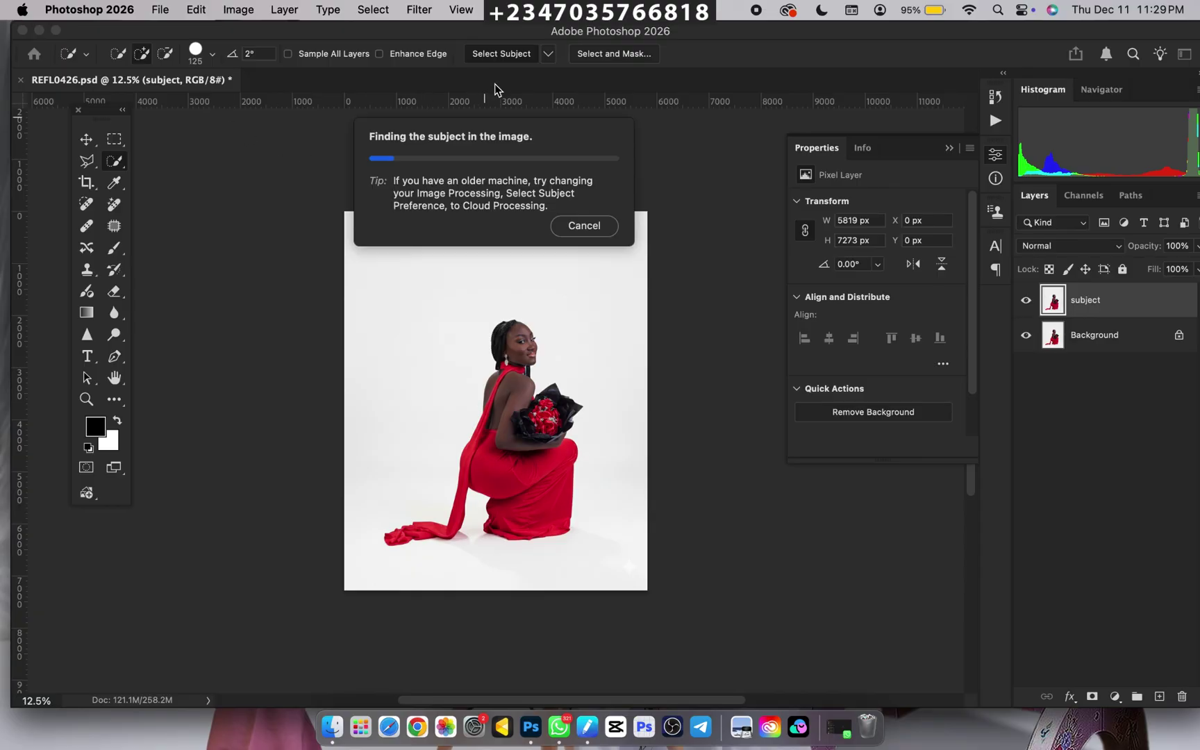
pyautogui.click(584, 226)
pyautogui.click(548, 53)
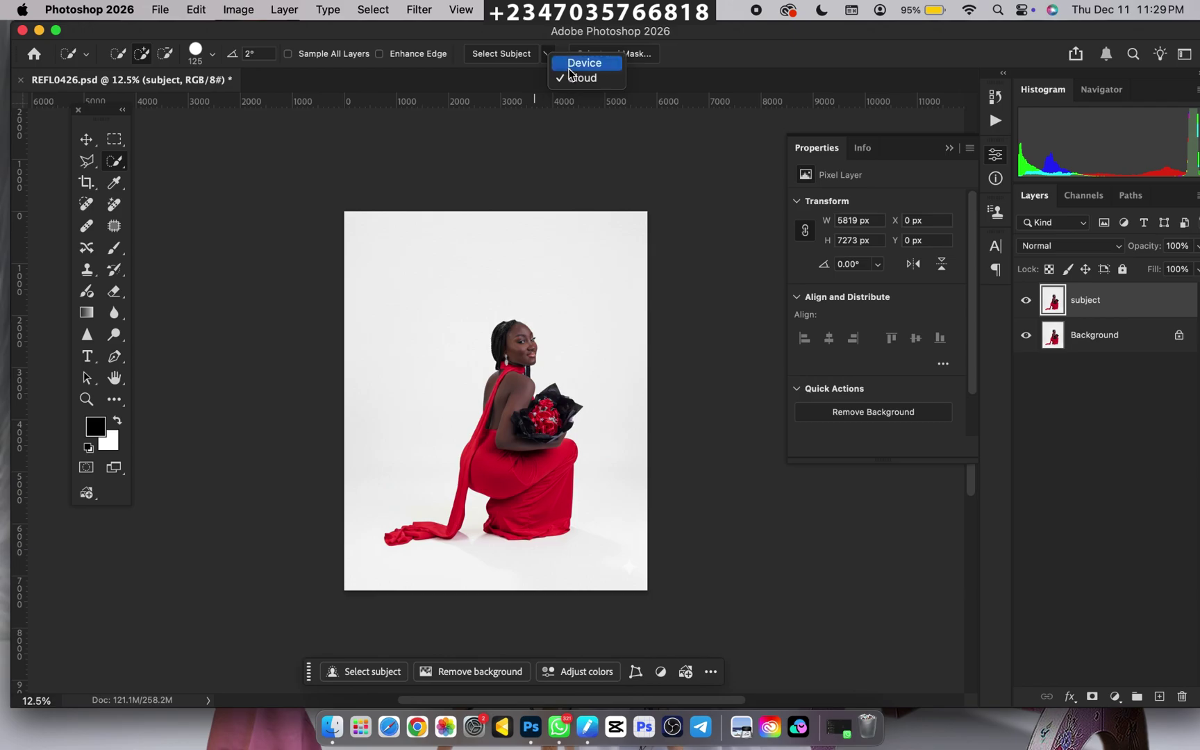
pyautogui.click(570, 67)
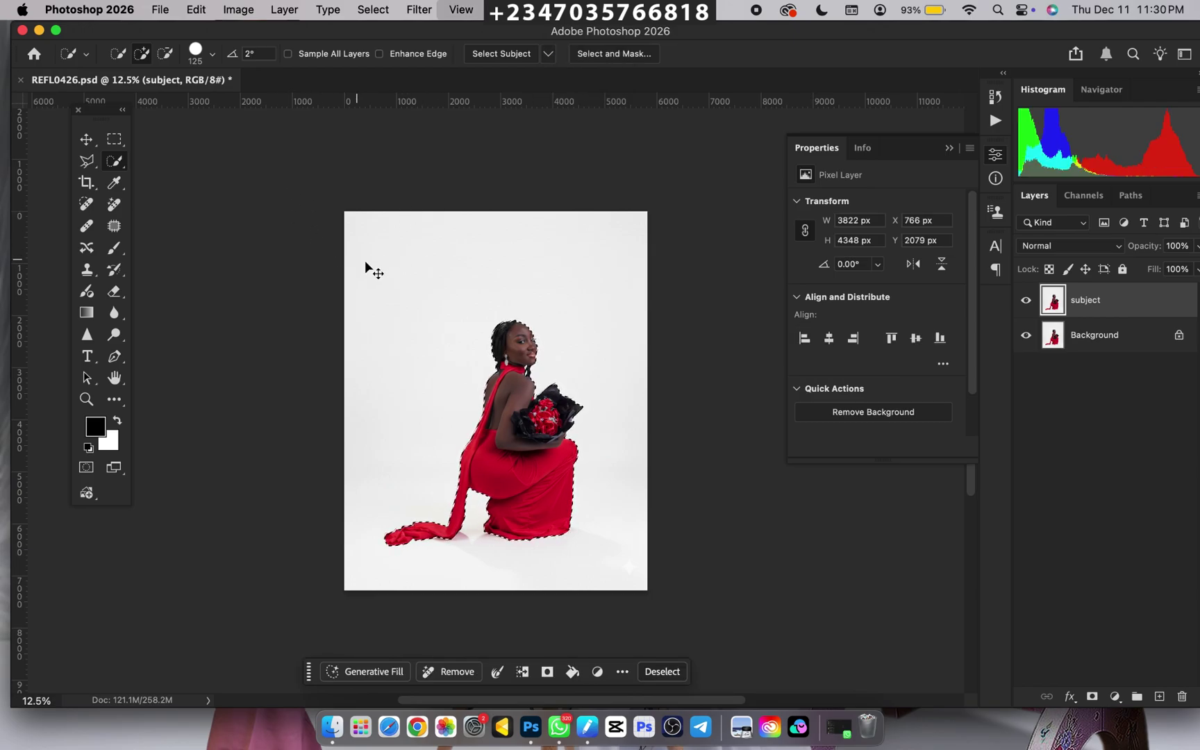
# Feather the selection around the woman by 2 pixels.
pyautogui.press('super+equal')
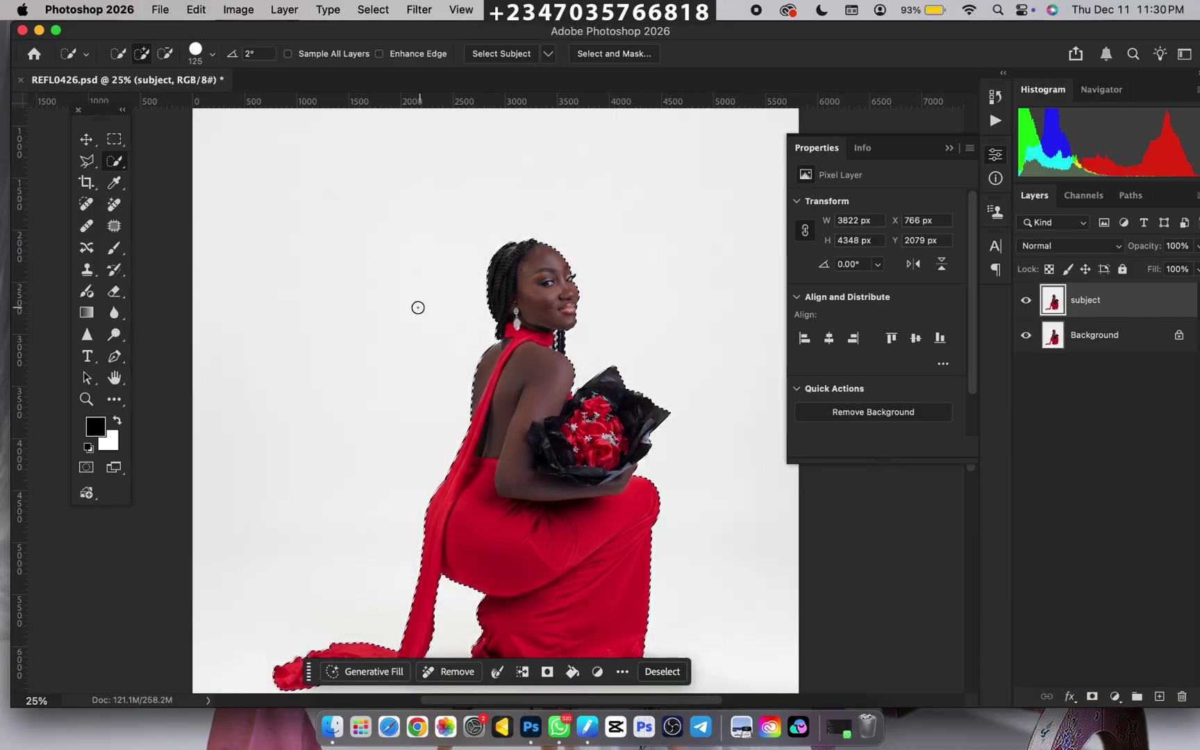
pyautogui.press('super+minus')
pyautogui.rightClick(452, 313)
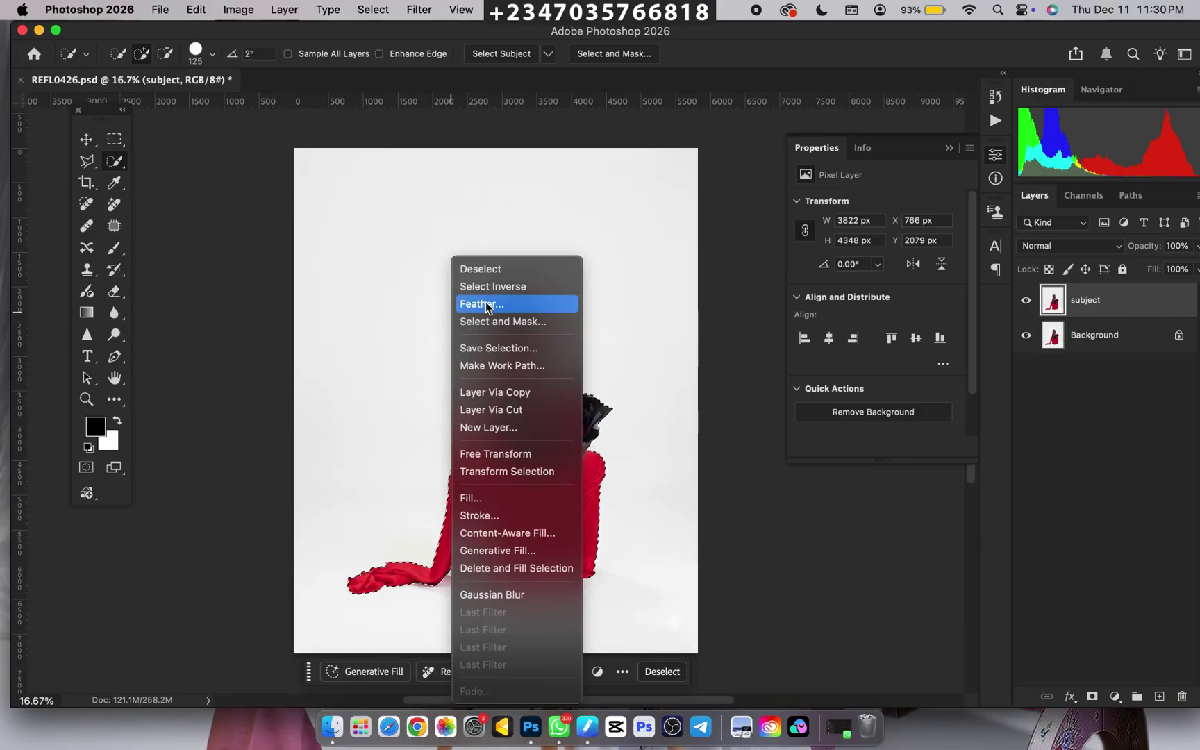
pyautogui.click(462, 303)
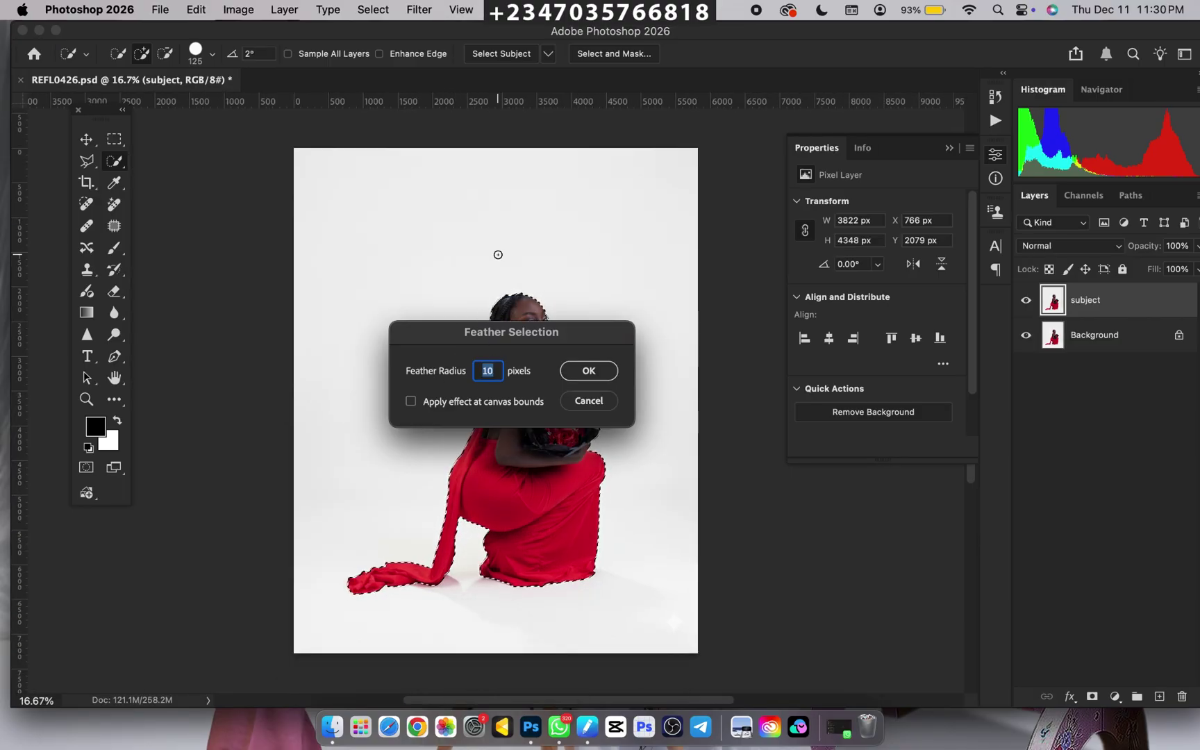
pyautogui.write('2')
pyautogui.click(591, 371)
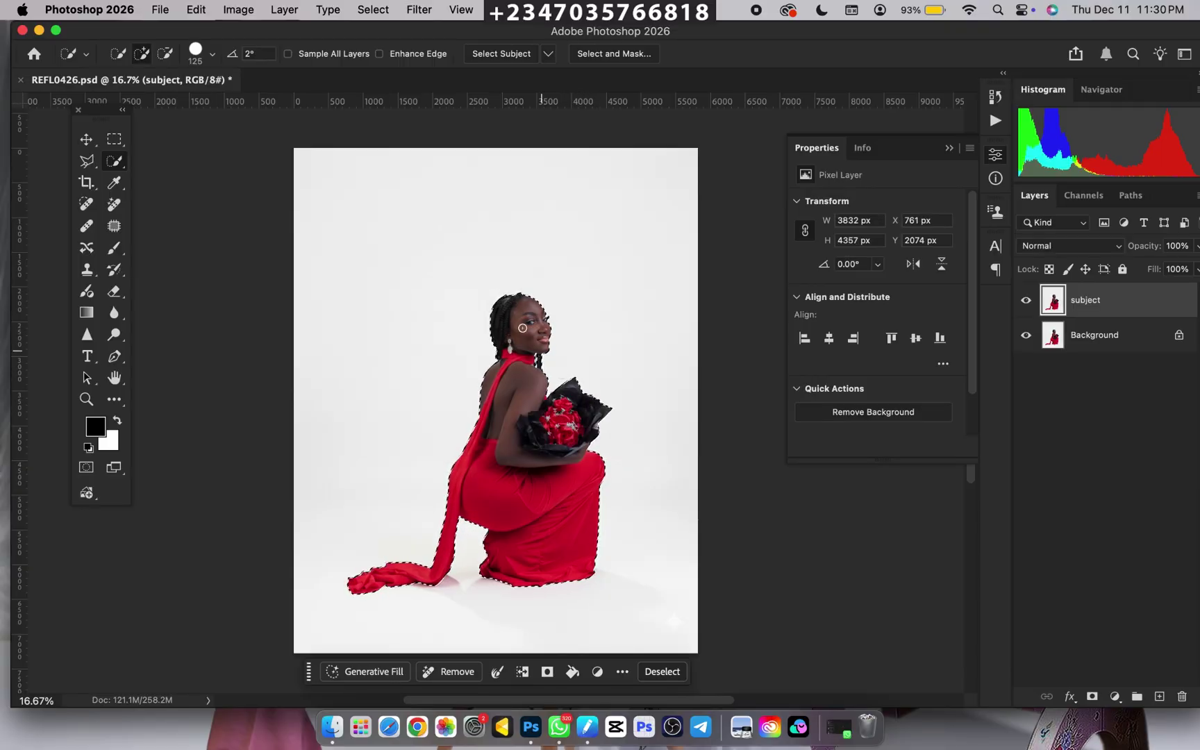
# Mask the subject layer with the selection and check the cutout by toggling the Background layer's visibility.
pyautogui.click(1092, 696)
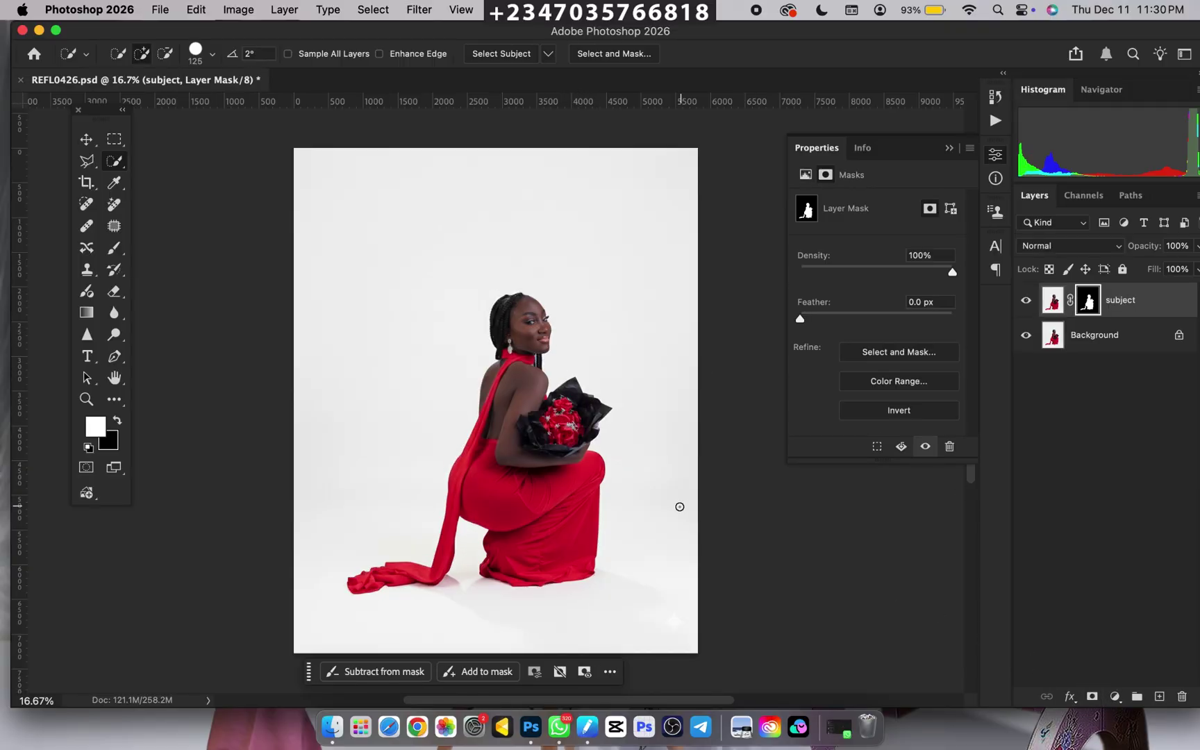
pyautogui.press('super+equal')
pyautogui.press('super+minus')
pyautogui.click(1019, 346)
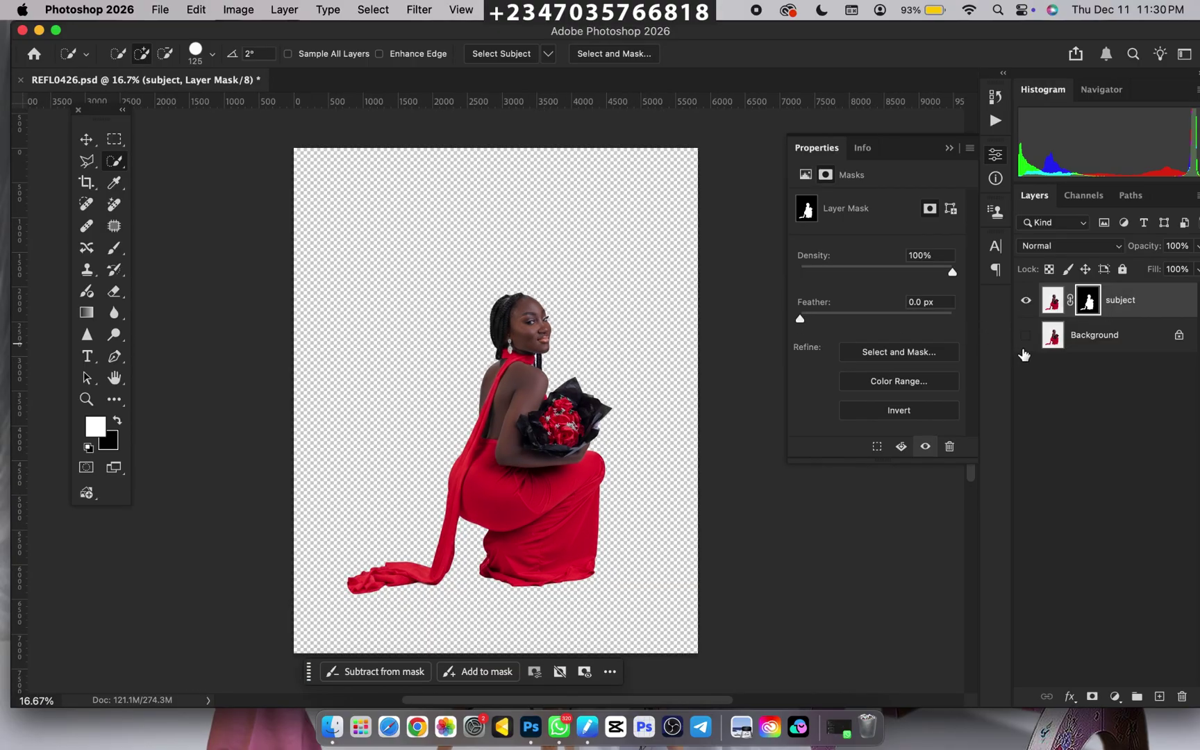
pyautogui.click(1025, 338)
pyautogui.click(1026, 338)
pyautogui.click(1026, 338)
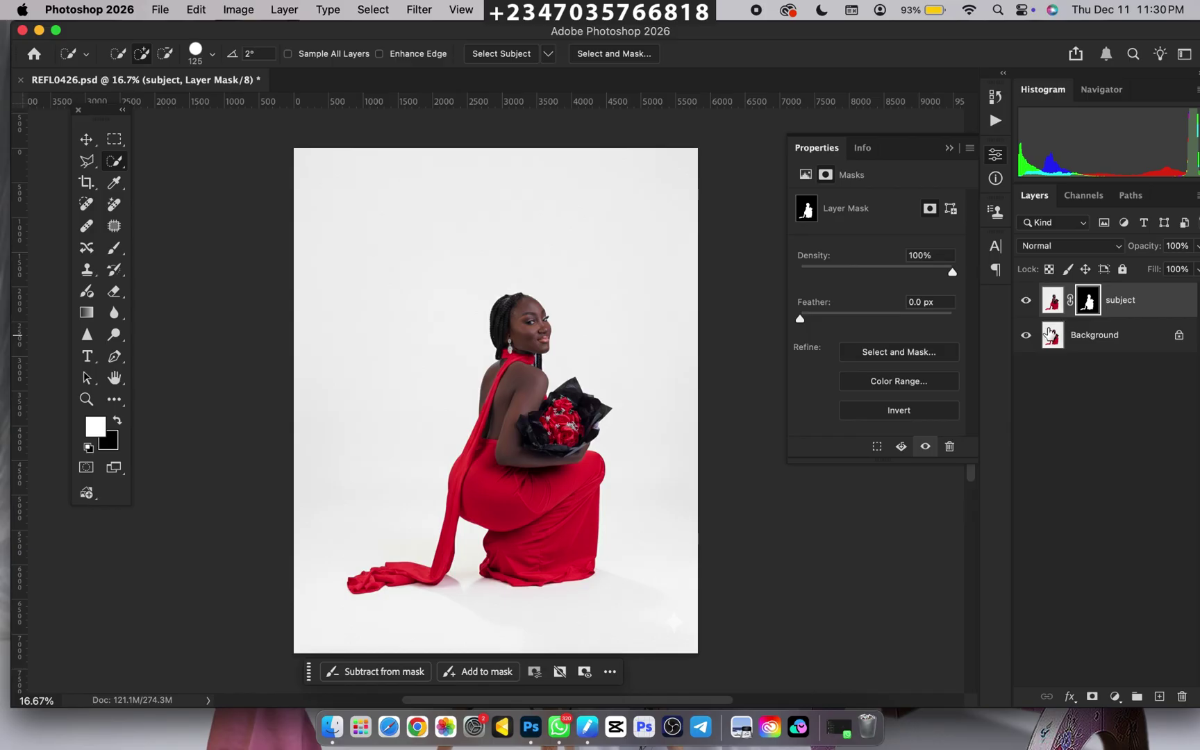
# Place the red gift-box backdrop WhatsApp-Image-2025-11-08-at-2.31.jpg from Finder's Downloads folder between the Background and subject layers.
pyautogui.click(1097, 341)
pyautogui.press('super+minus')
pyautogui.press('super+equal')
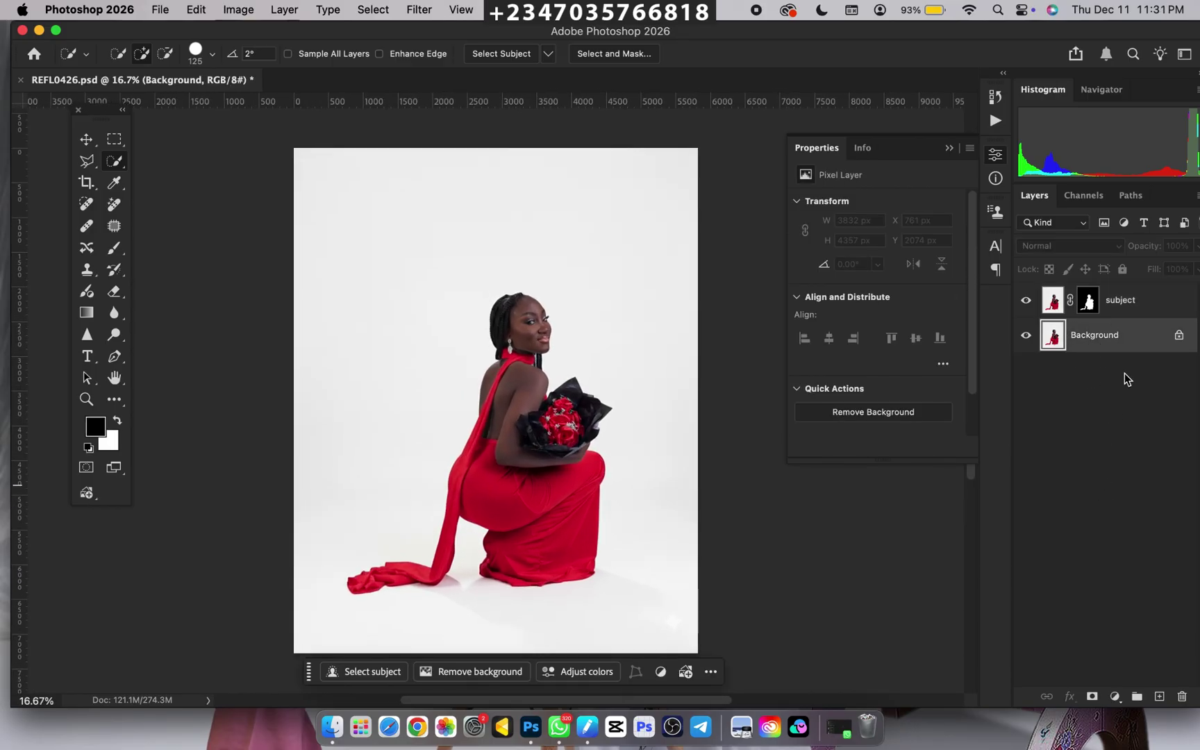
pyautogui.click(331, 727)
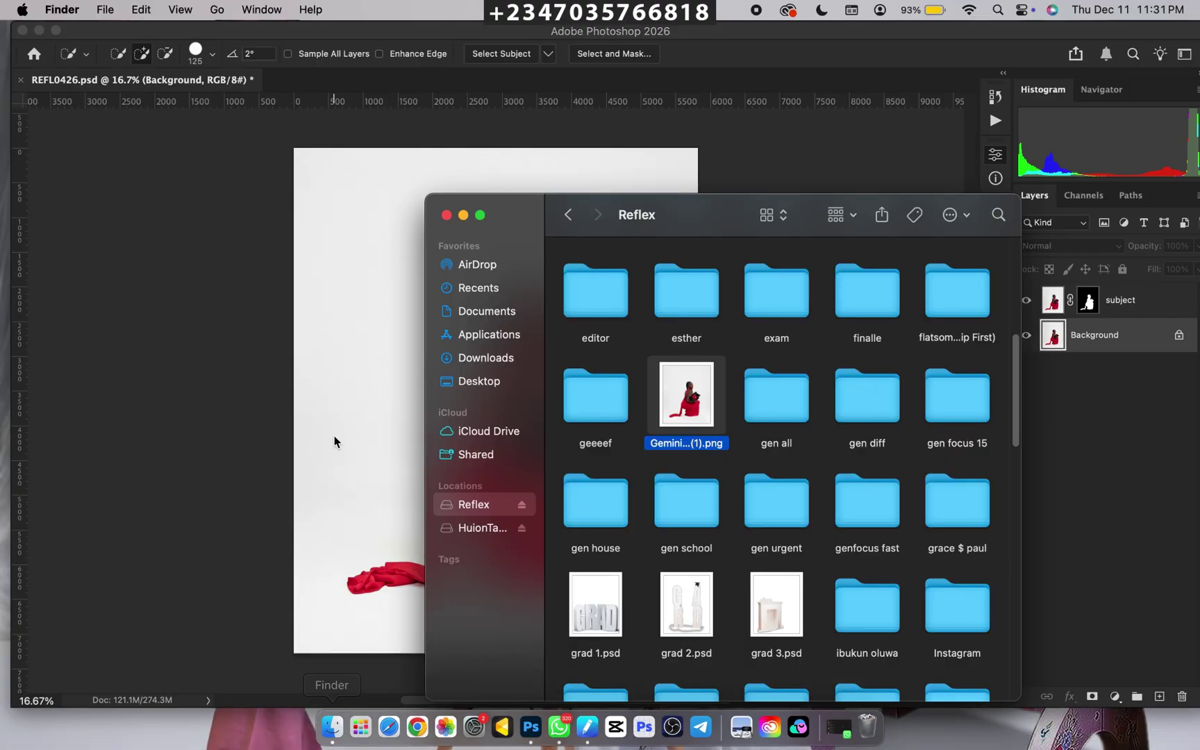
pyautogui.click(479, 359)
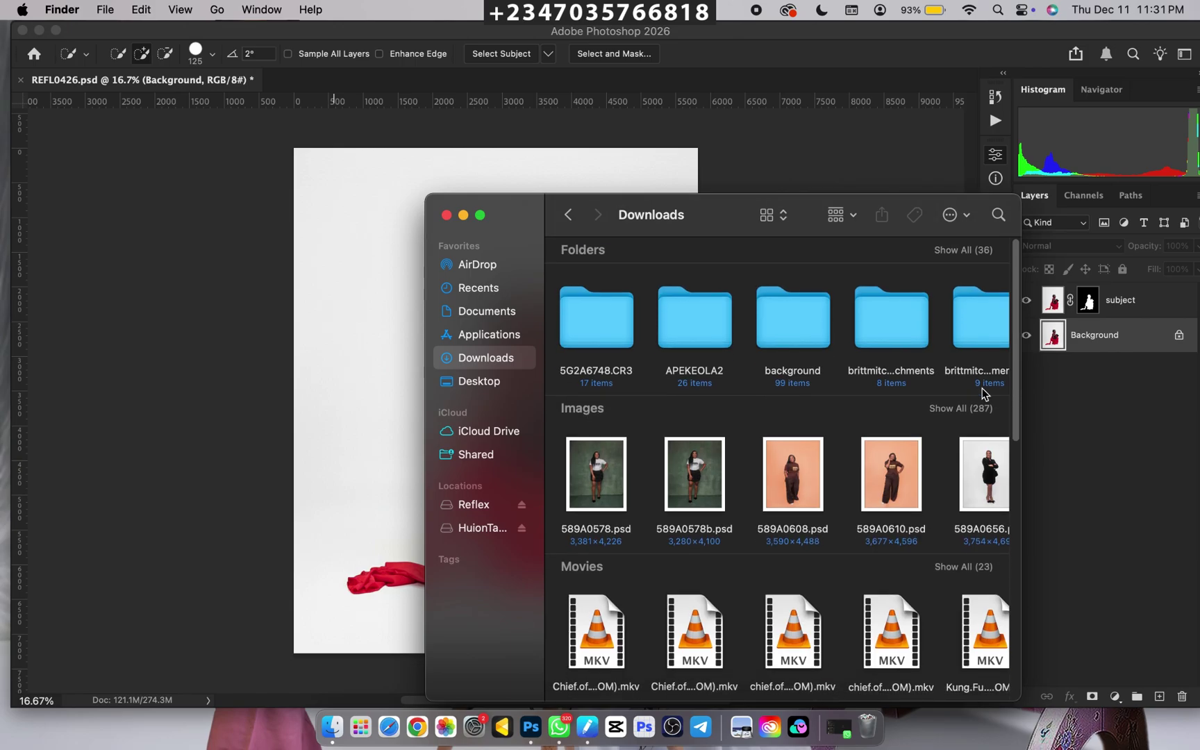
pyautogui.click(986, 408)
pyautogui.moveTo(1014, 251); pyautogui.dragTo(1012, 554)
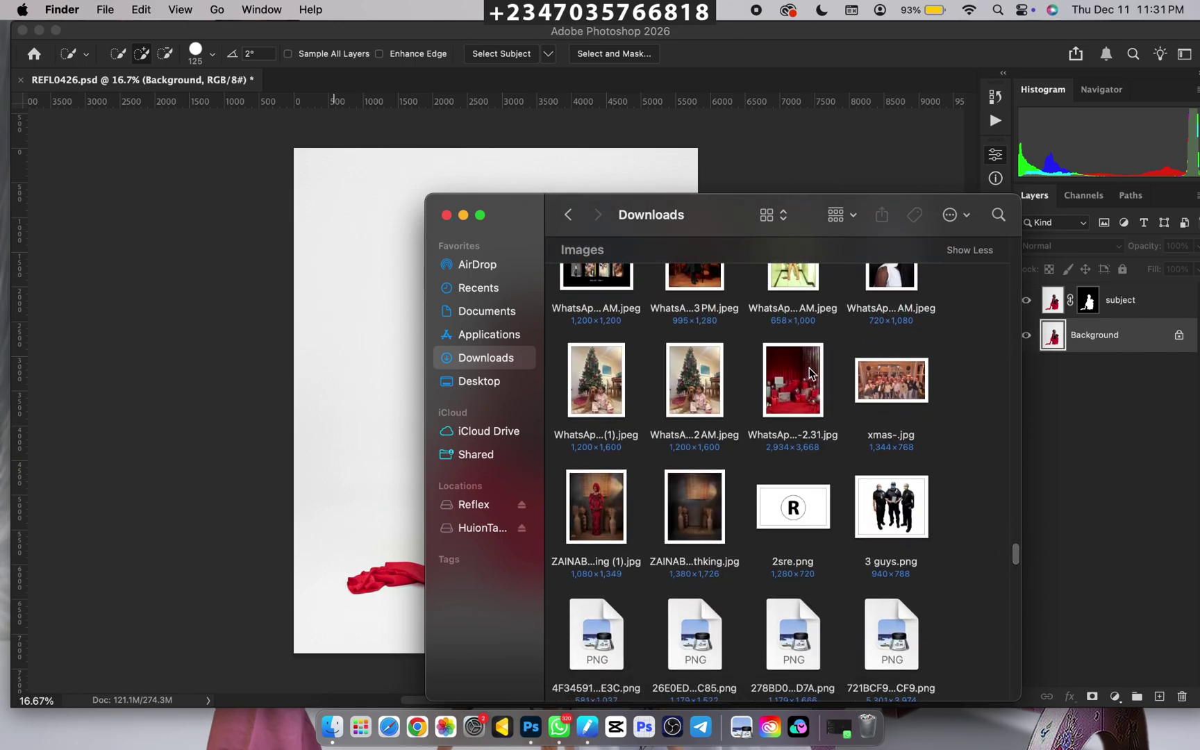
pyautogui.click(811, 393)
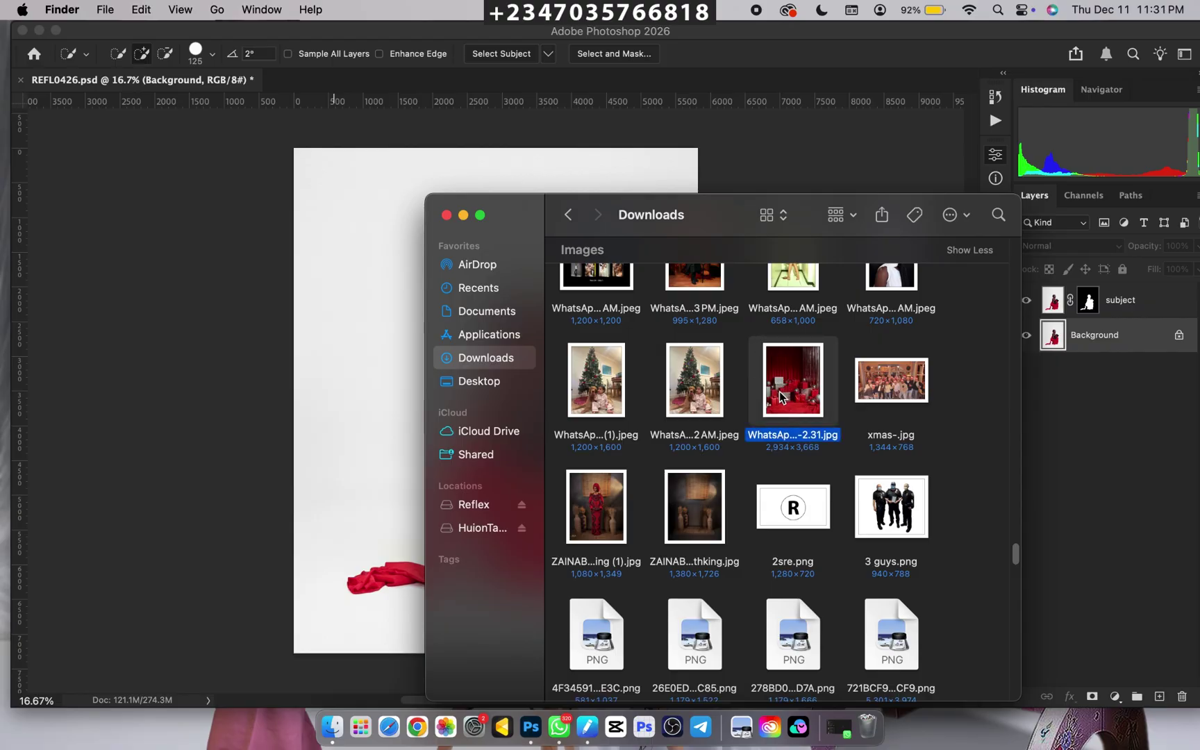
pyautogui.moveTo(788, 393); pyautogui.dragTo(358, 411)
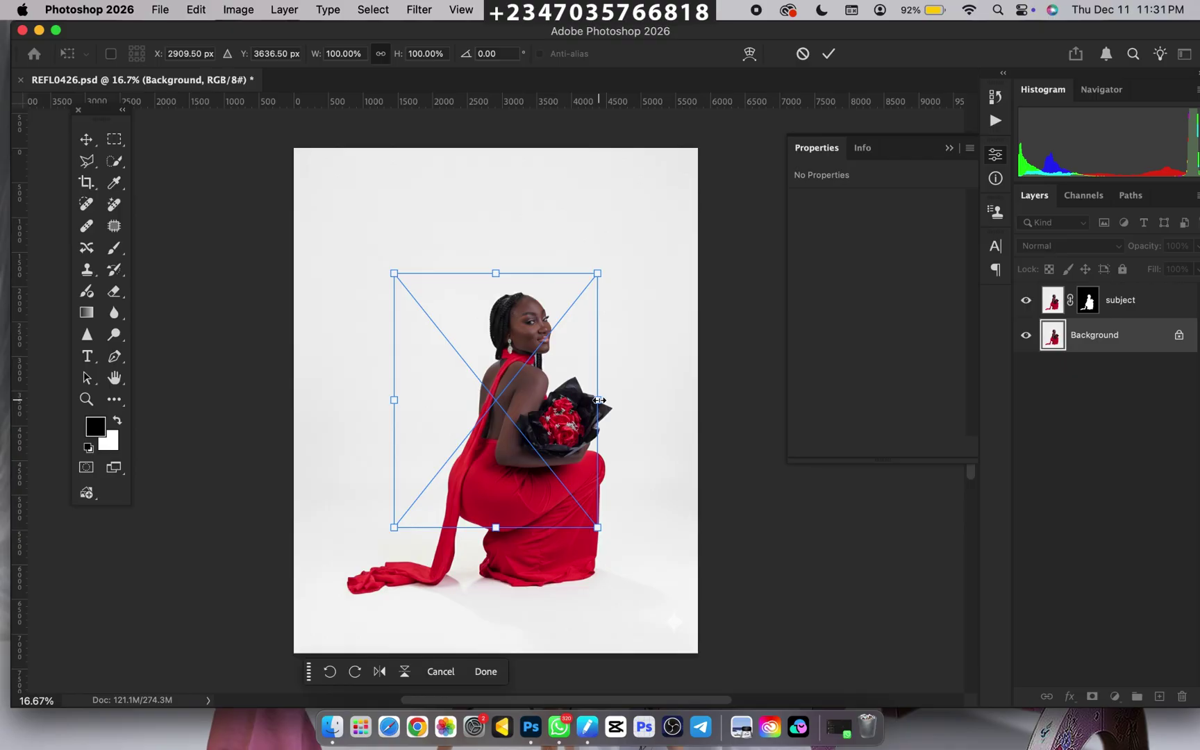
# Scale the placed backdrop proportionally to about 210% and centre it horizontally so it covers the canvas width and upper edge.
pyautogui.moveTo(599, 400); pyautogui.dragTo(742, 400)
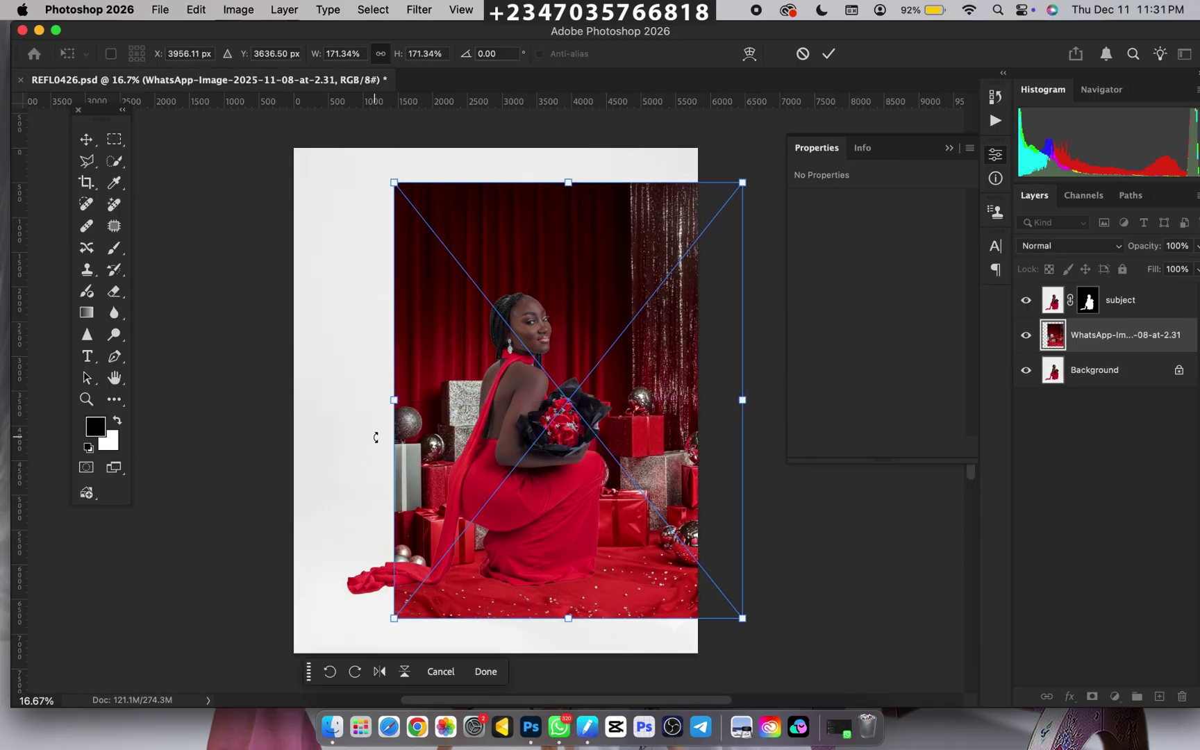
pyautogui.moveTo(389, 399); pyautogui.dragTo(365, 398)
pyautogui.moveTo(466, 416); pyautogui.dragTo(397, 363)
pyautogui.moveTo(652, 347); pyautogui.dragTo(714, 351)
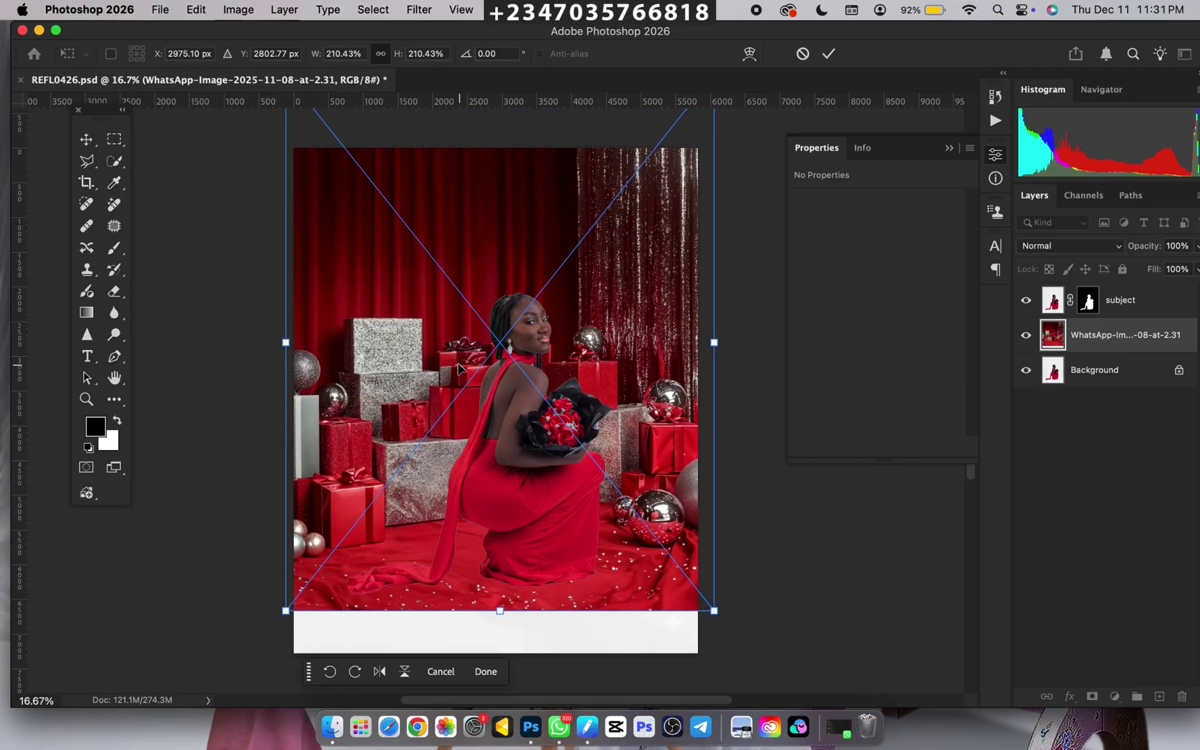
pyautogui.moveTo(458, 367); pyautogui.dragTo(477, 365)
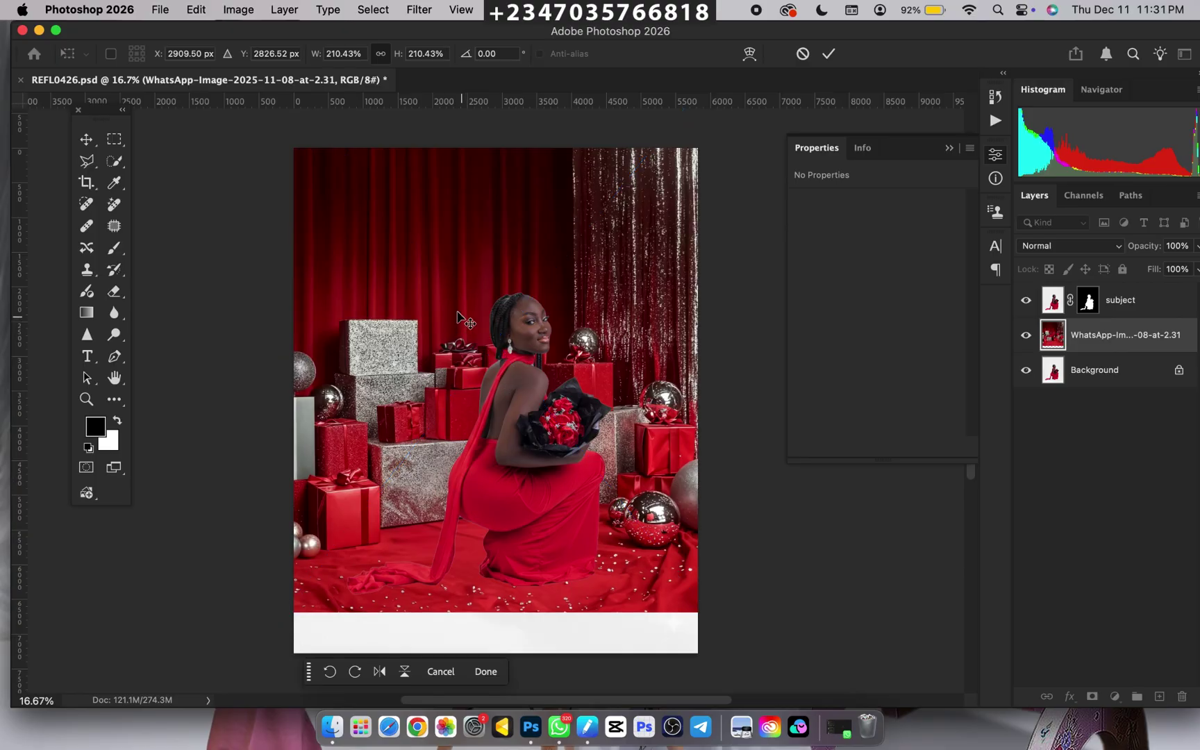
pyautogui.press('Return')
# Select a full-width rectangular strip from the backdrop's lower red fabric floor down to the canvas's lower edge.
pyautogui.press('w')
pyautogui.hotkey('ctrl', '-')
pyautogui.scroll(-2, 474, 348)
pyautogui.hotkey('ctrl', '+')
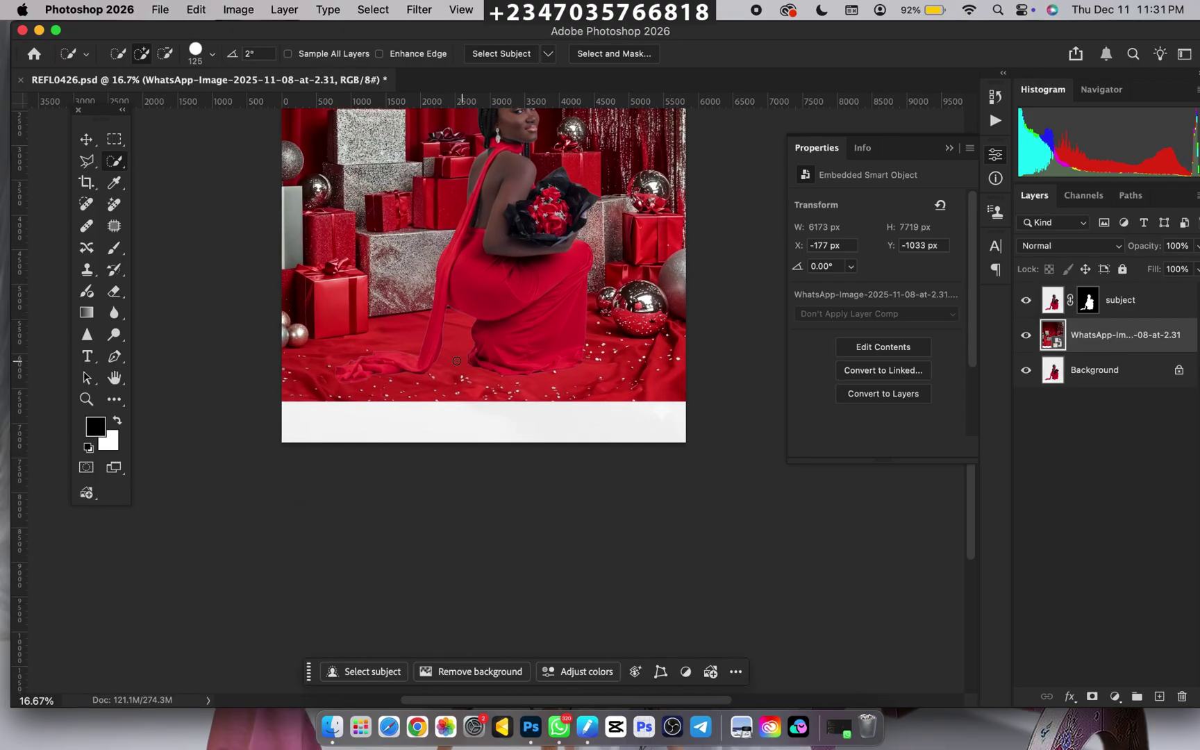
pyautogui.moveTo(496, 316); pyautogui.dragTo(549, 409)
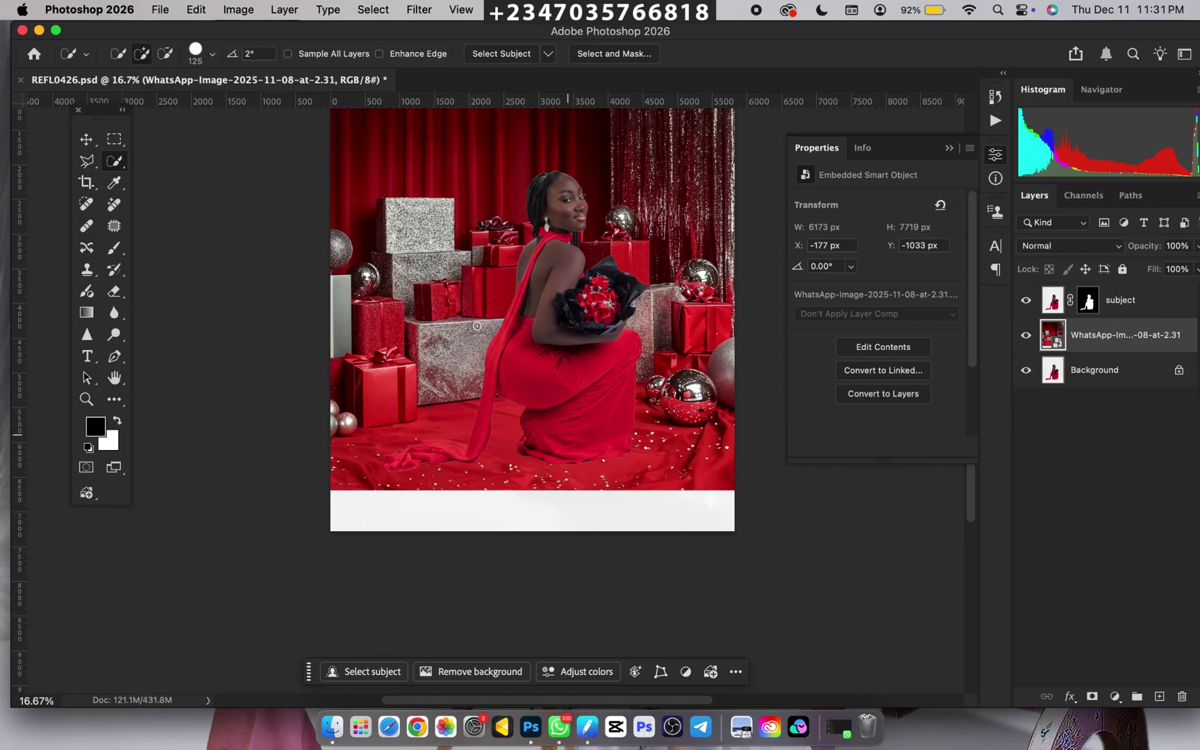
pyautogui.moveTo(114, 144); pyautogui.dragTo(167, 142)
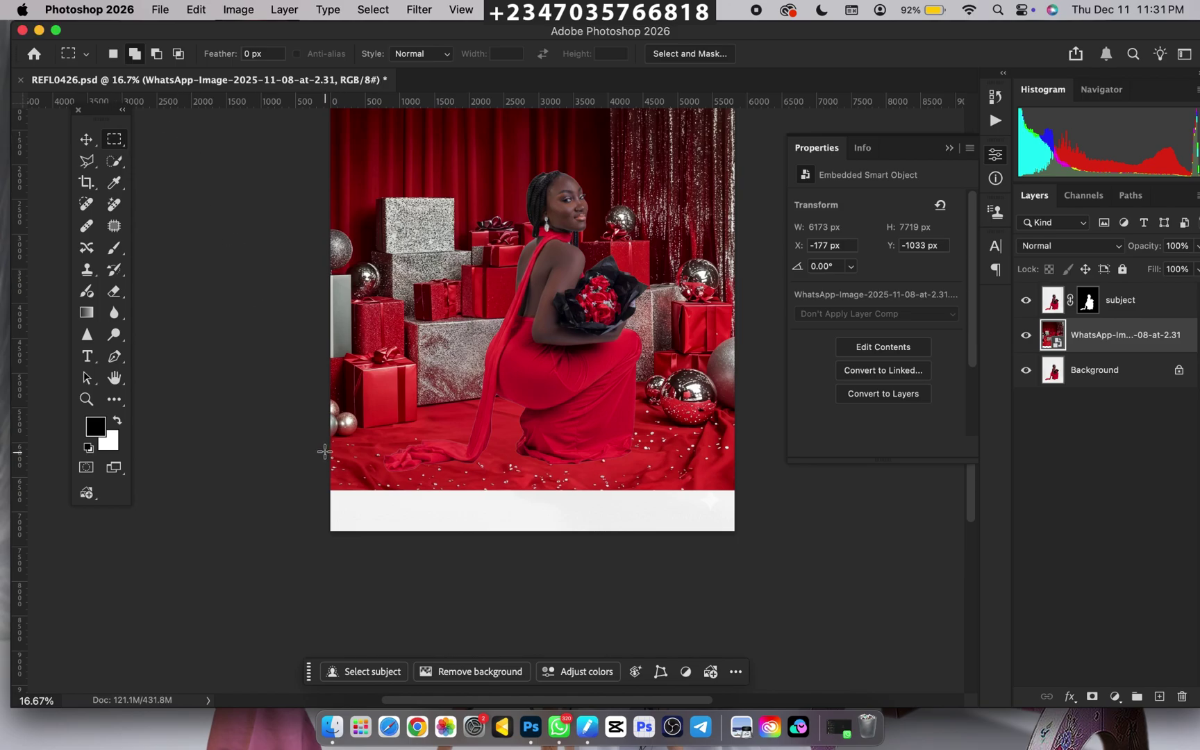
pyautogui.moveTo(321, 446); pyautogui.dragTo(771, 495)
pyautogui.moveTo(321, 443); pyautogui.dragTo(748, 535)
pyautogui.press('super+equal')
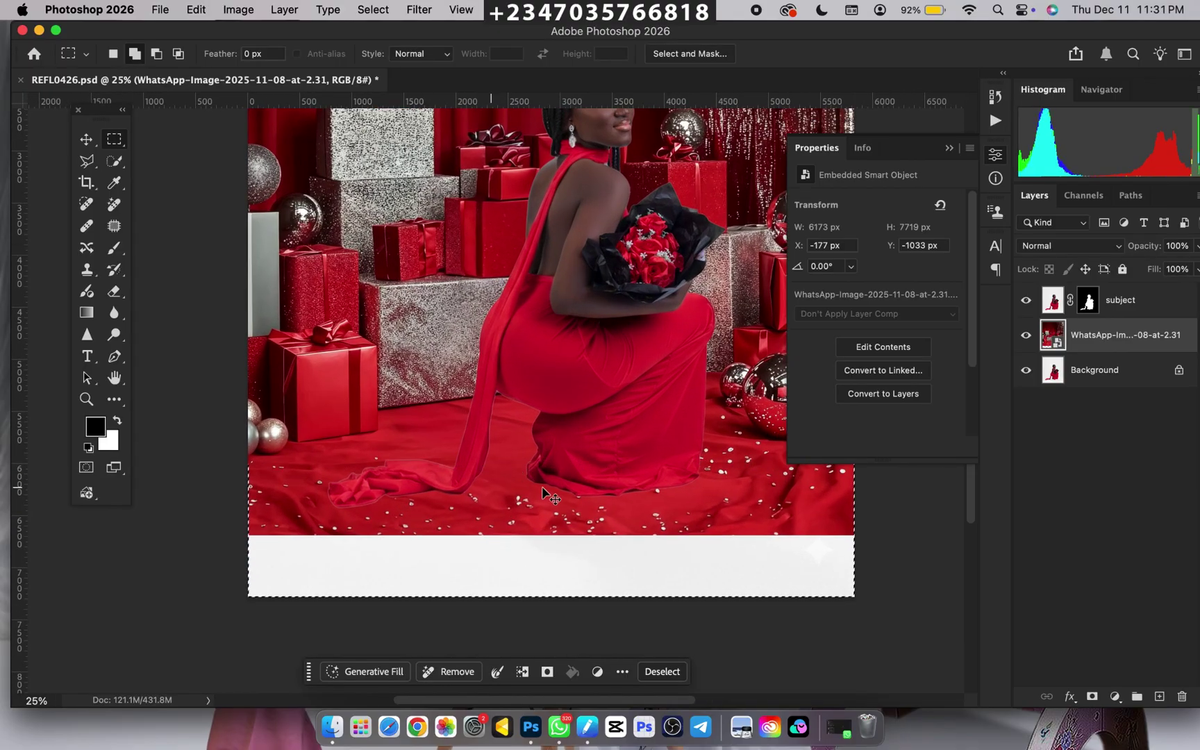
pyautogui.press('super+minus')
# Feather the floor strip selection by 10 pixels and copy it from the backdrop onto a new layer.
pyautogui.rightClick(436, 498)
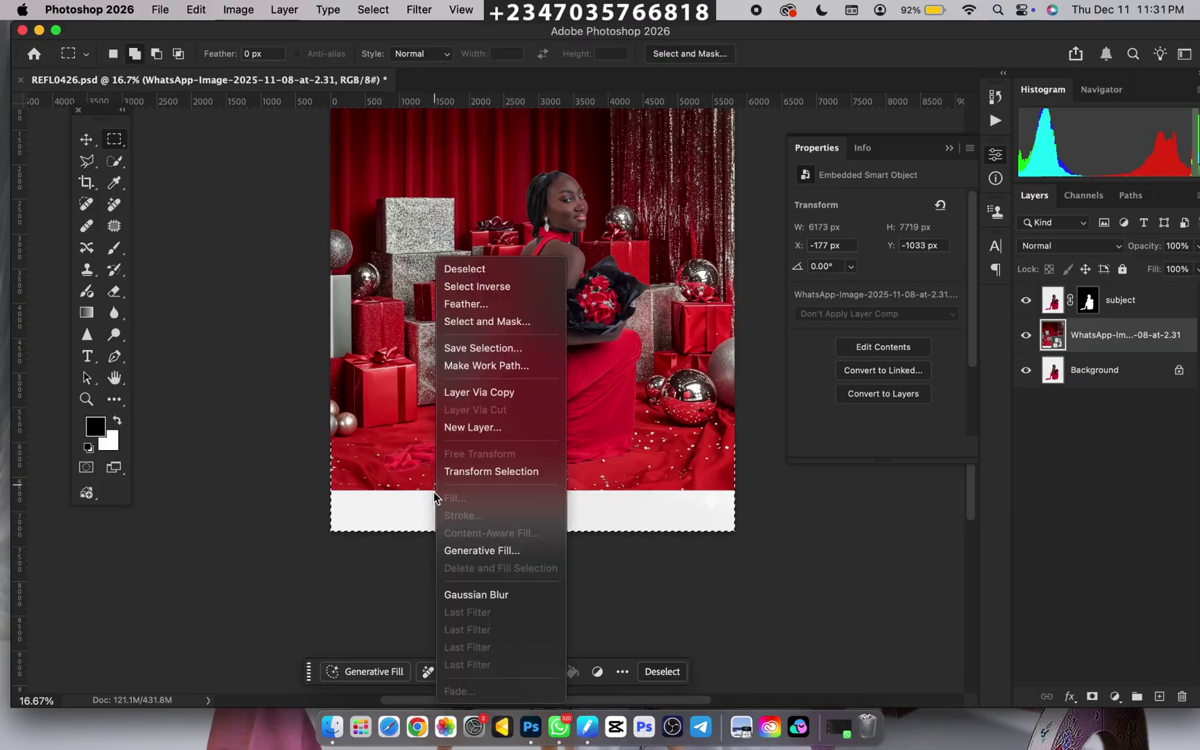
pyautogui.click(465, 303)
pyautogui.press('XF86AudioMute')
pyautogui.write('10')
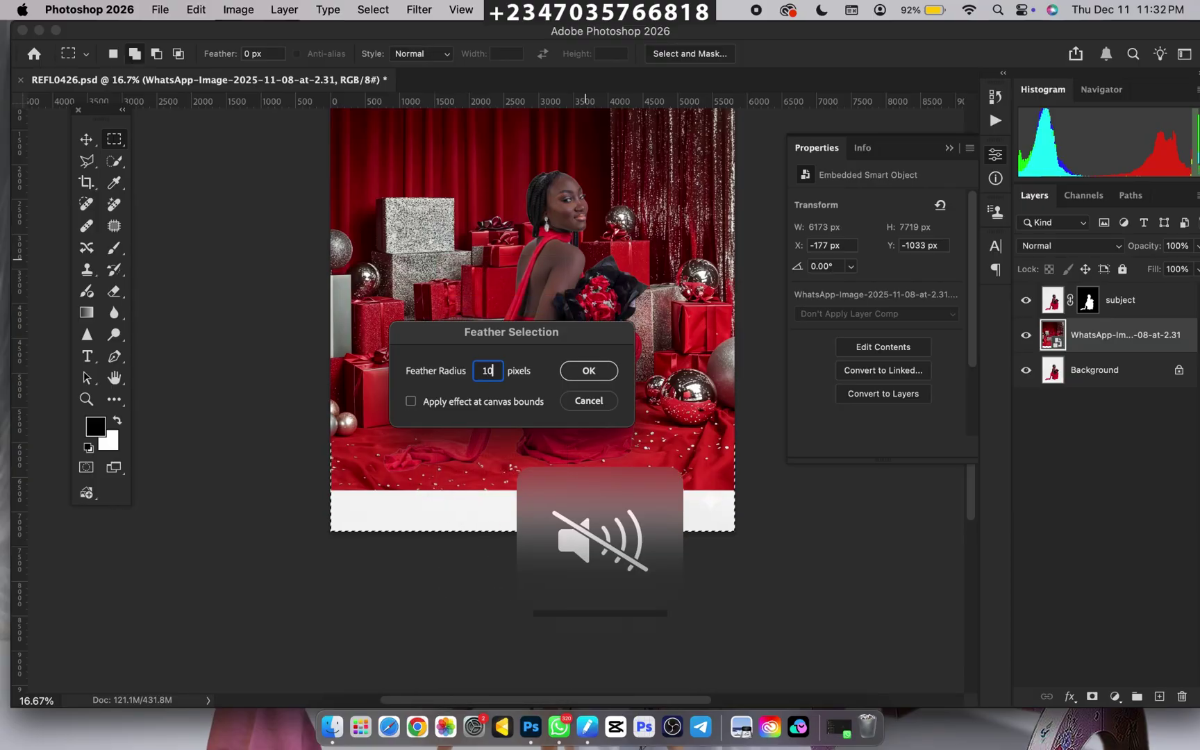
pyautogui.press('Return')
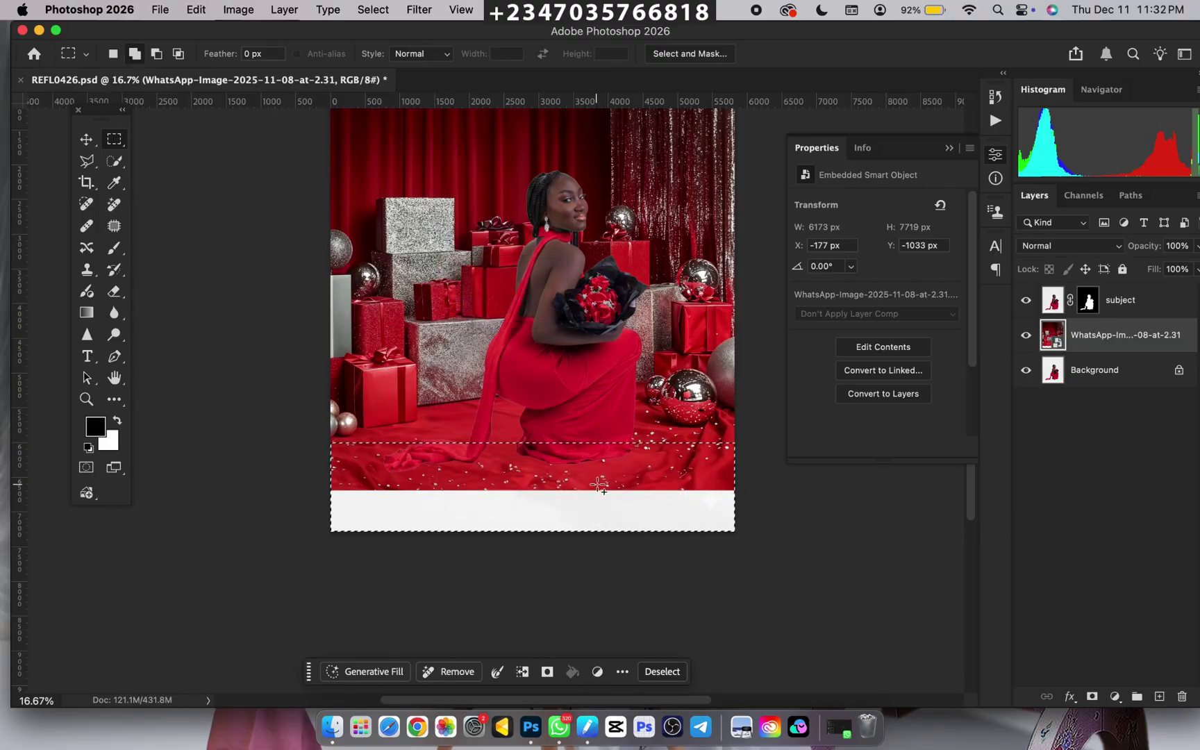
pyautogui.press('super+j')
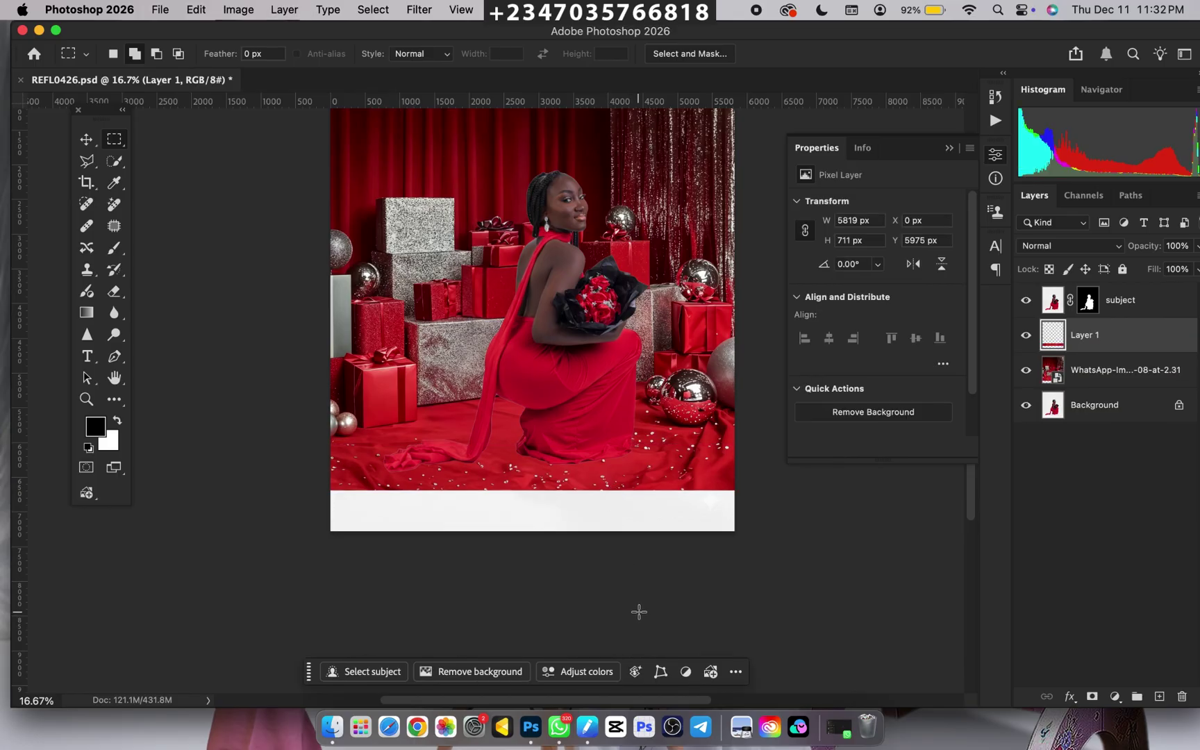
pyautogui.press('super+t')
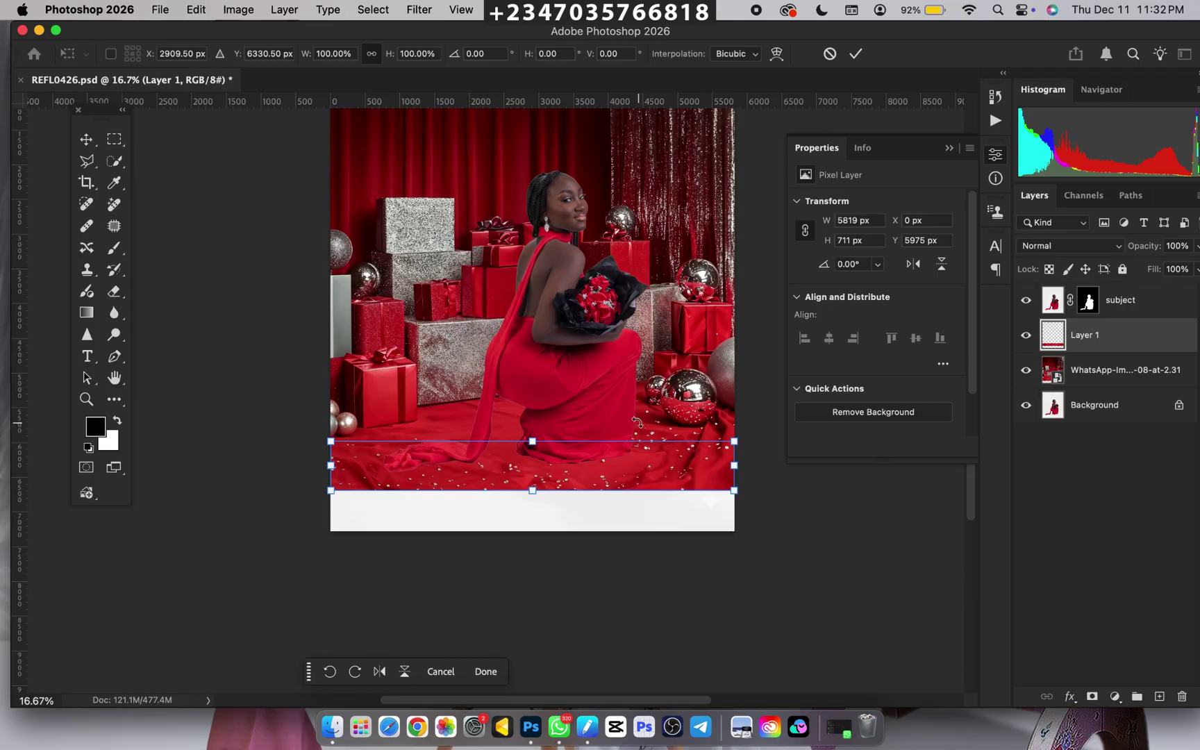
pyautogui.press('Return')
# Examine the copied floor strip on its own by hiding the other layers, and show them all again.
pyautogui.moveTo(1026, 404); pyautogui.dragTo(1025, 370)
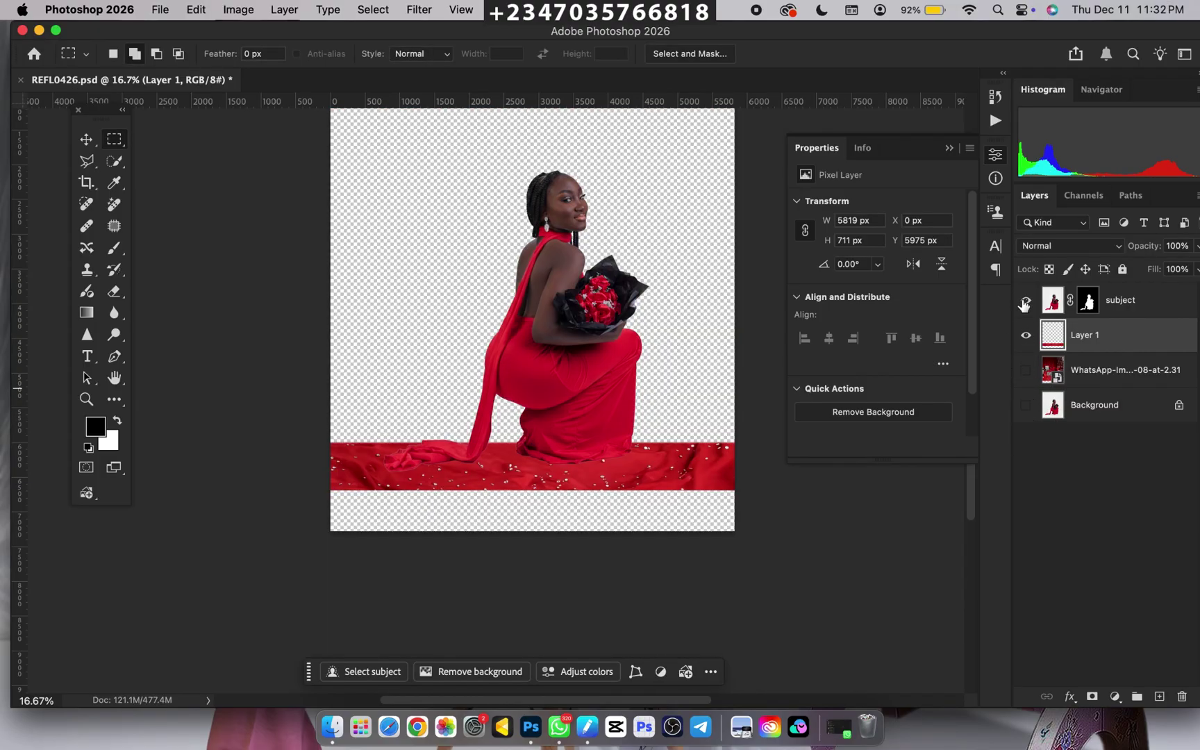
pyautogui.click(1025, 300)
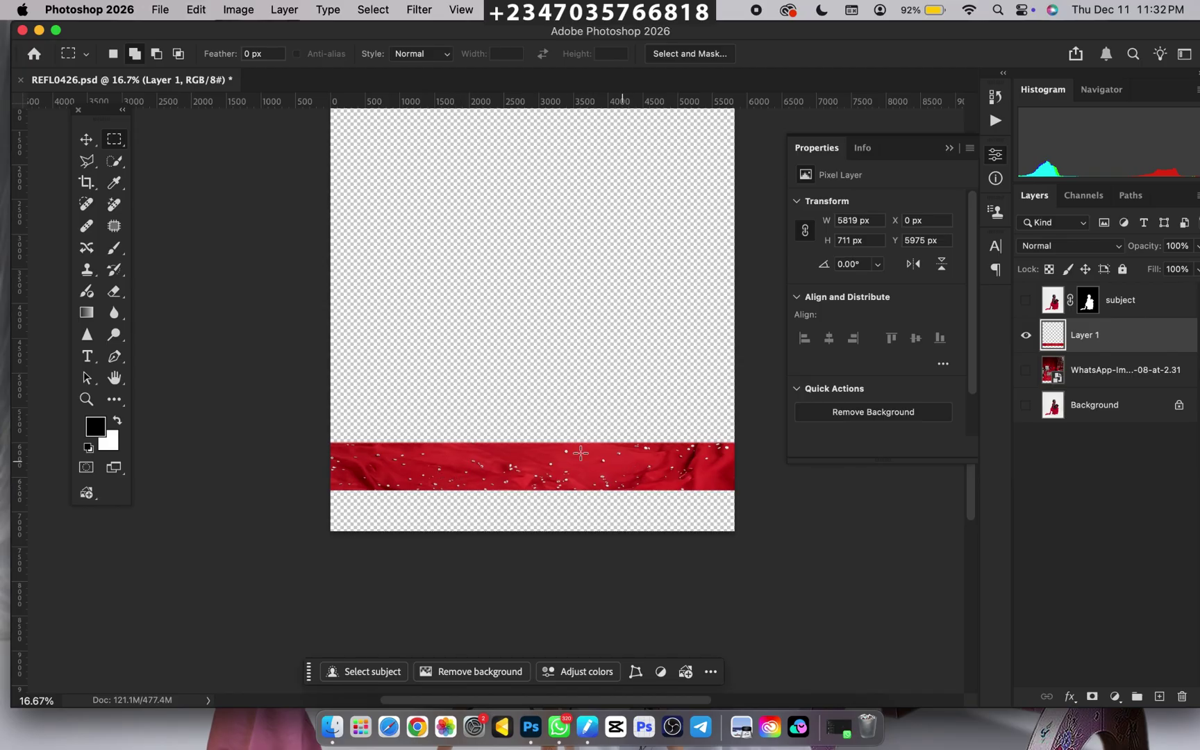
pyautogui.click(1025, 370)
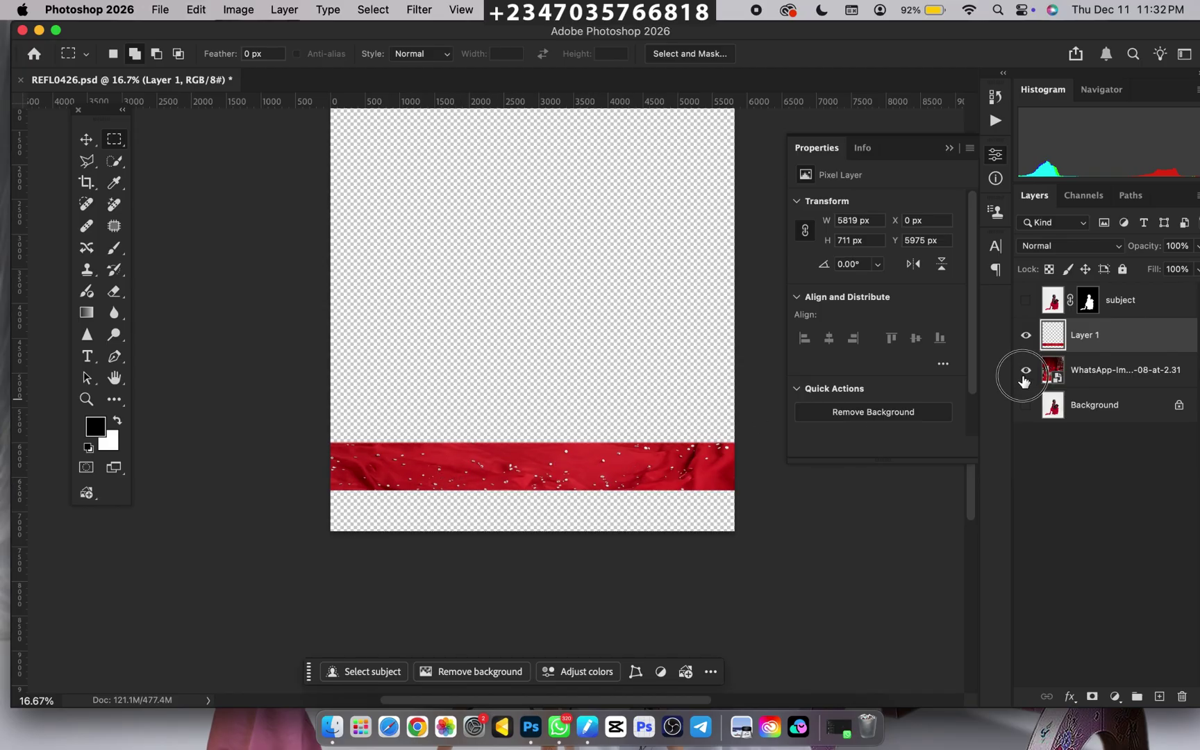
pyautogui.click(1026, 405)
pyautogui.click(1025, 300)
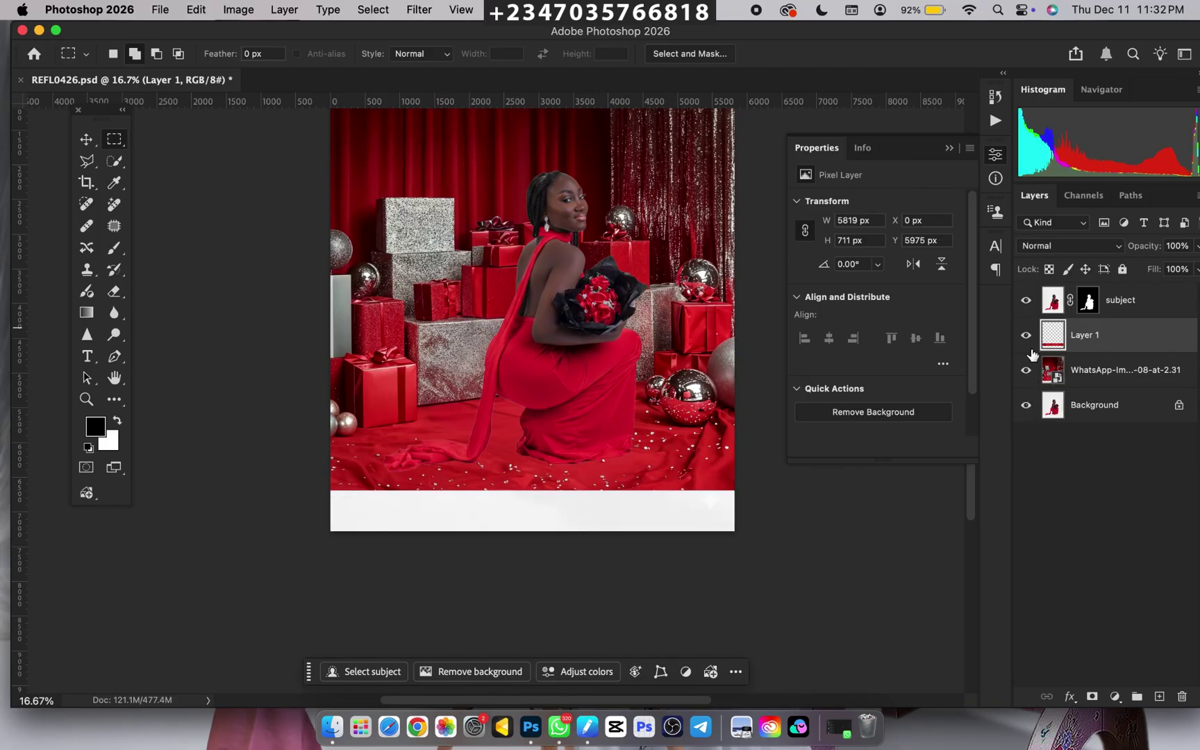
# Move the copied floor strip straight down to cover the white gap along the canvas's lower edge.
pyautogui.hotkey('ctrl', 't')
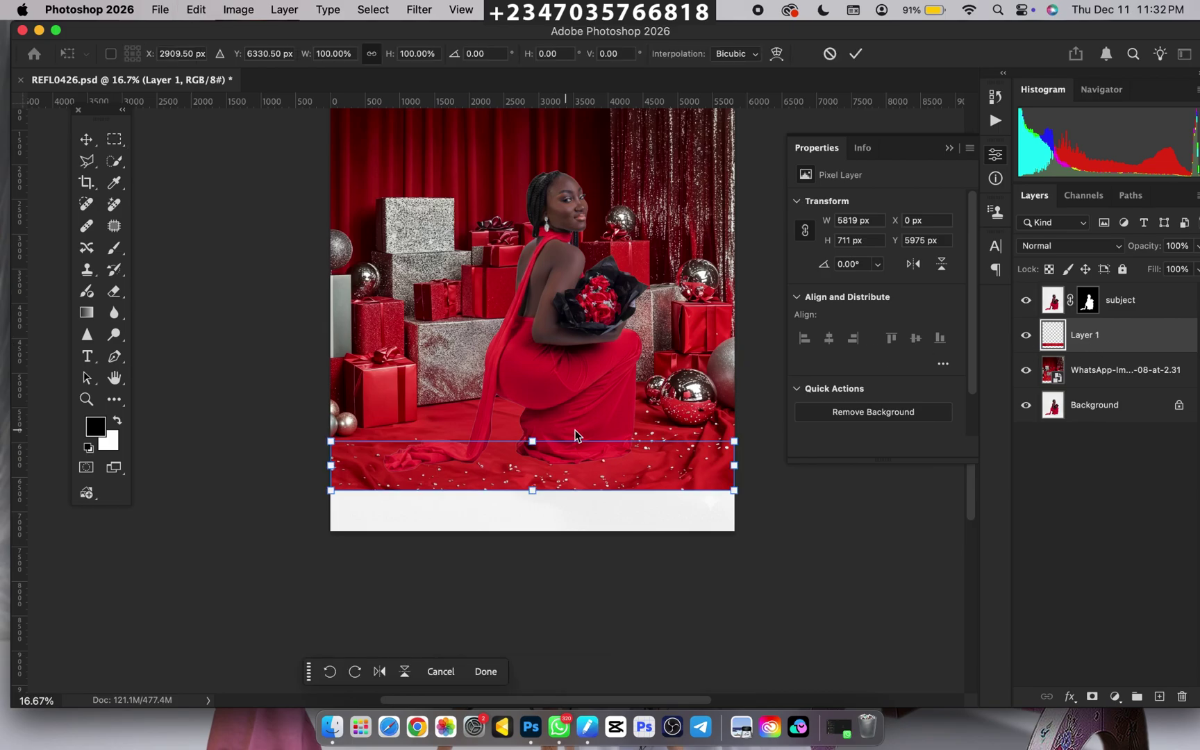
pyautogui.moveTo(513, 471); pyautogui.dragTo(513, 513)
pyautogui.press('Return')
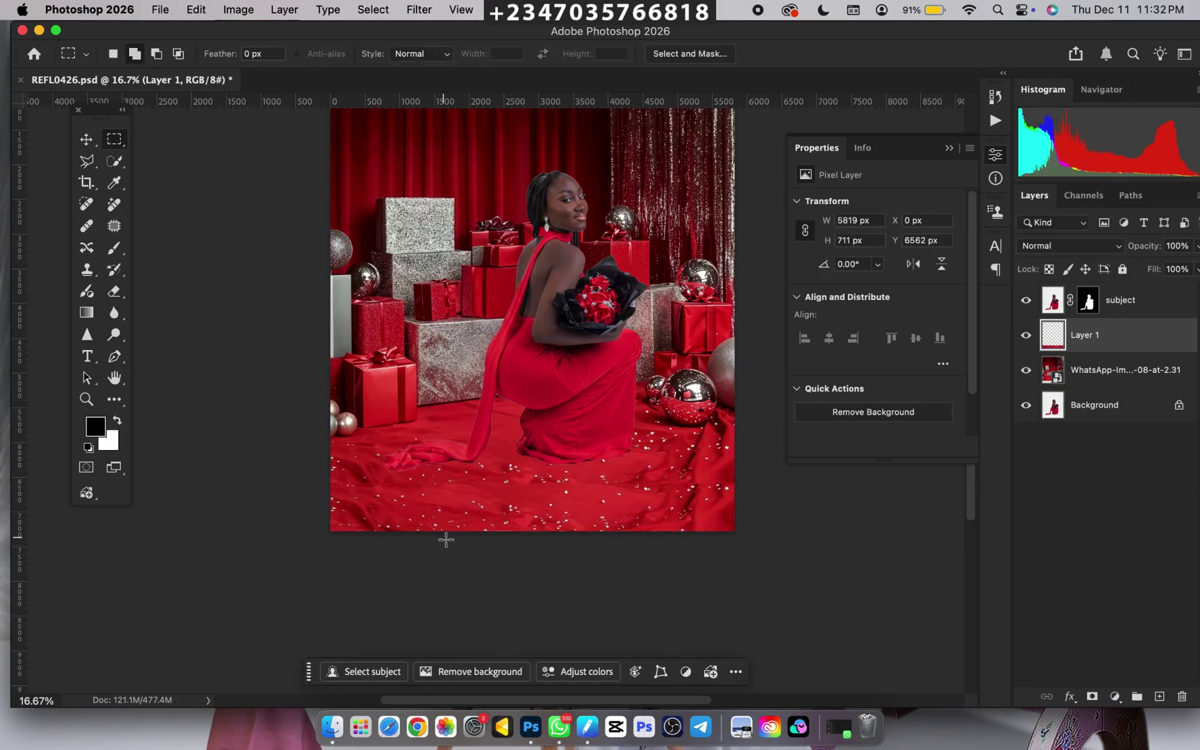
pyautogui.hotkey('ctrl', '-')
pyautogui.hotkey('ctrl', '-')
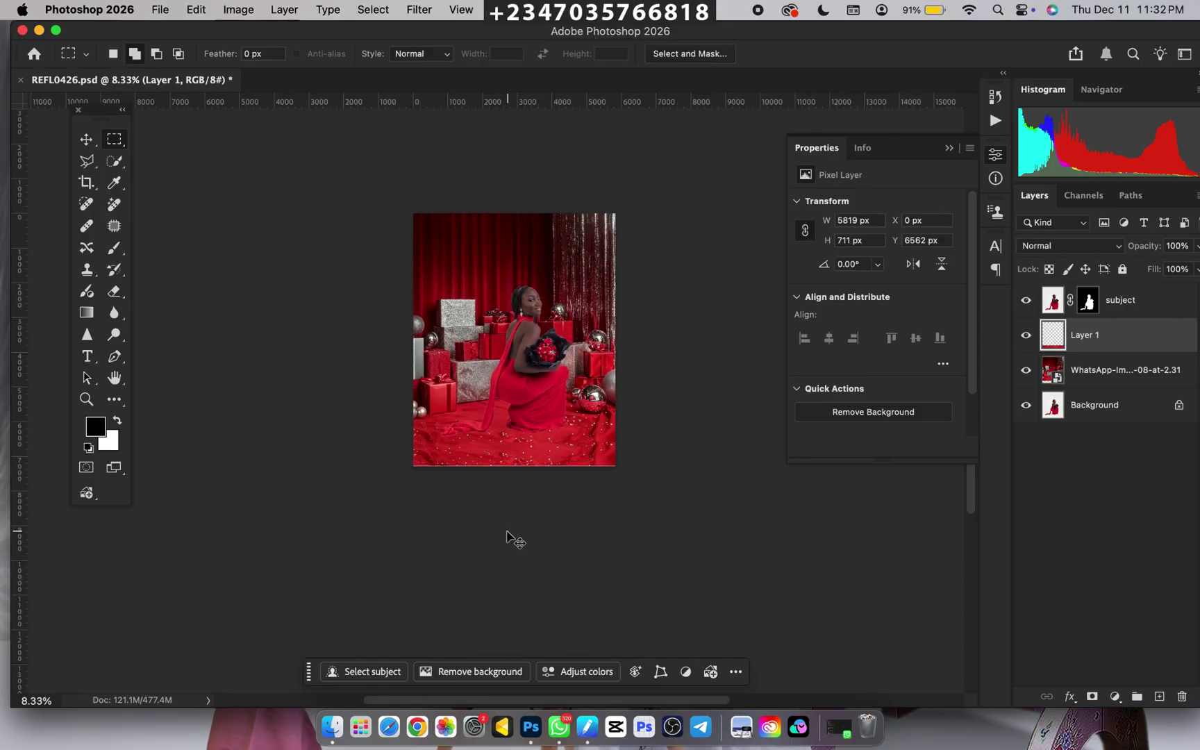
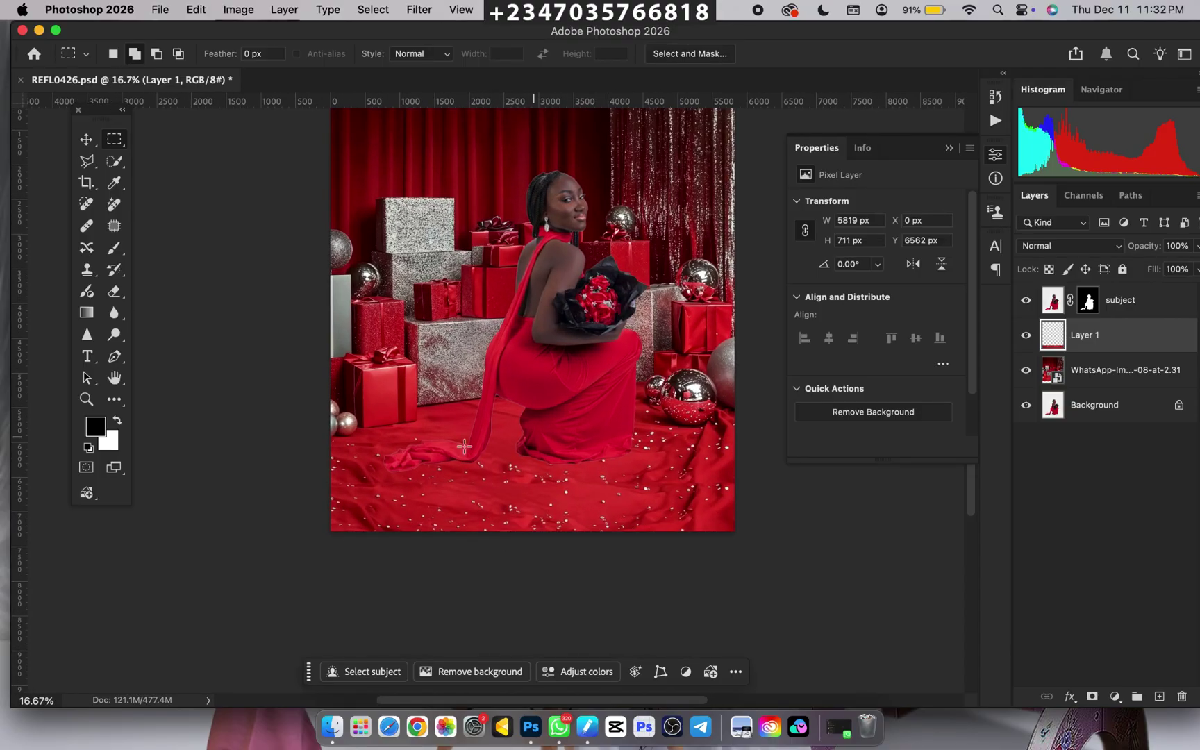
# Remove the light fringe around the woman by applying Color Decontaminate to the subject layer at 93%.
pyautogui.press('super+equal')
pyautogui.press('super+minus')
pyautogui.press('super+equal')
pyautogui.press('super+equal')
pyautogui.press('super+equal')
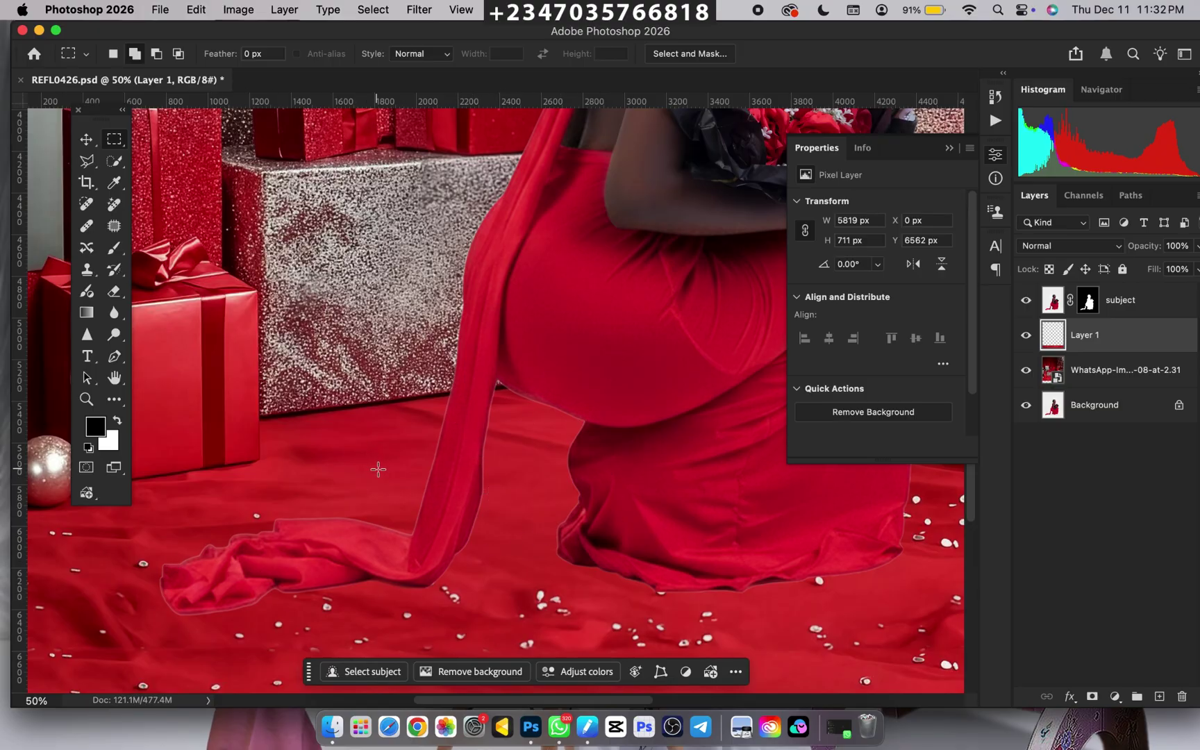
pyautogui.click(1066, 304)
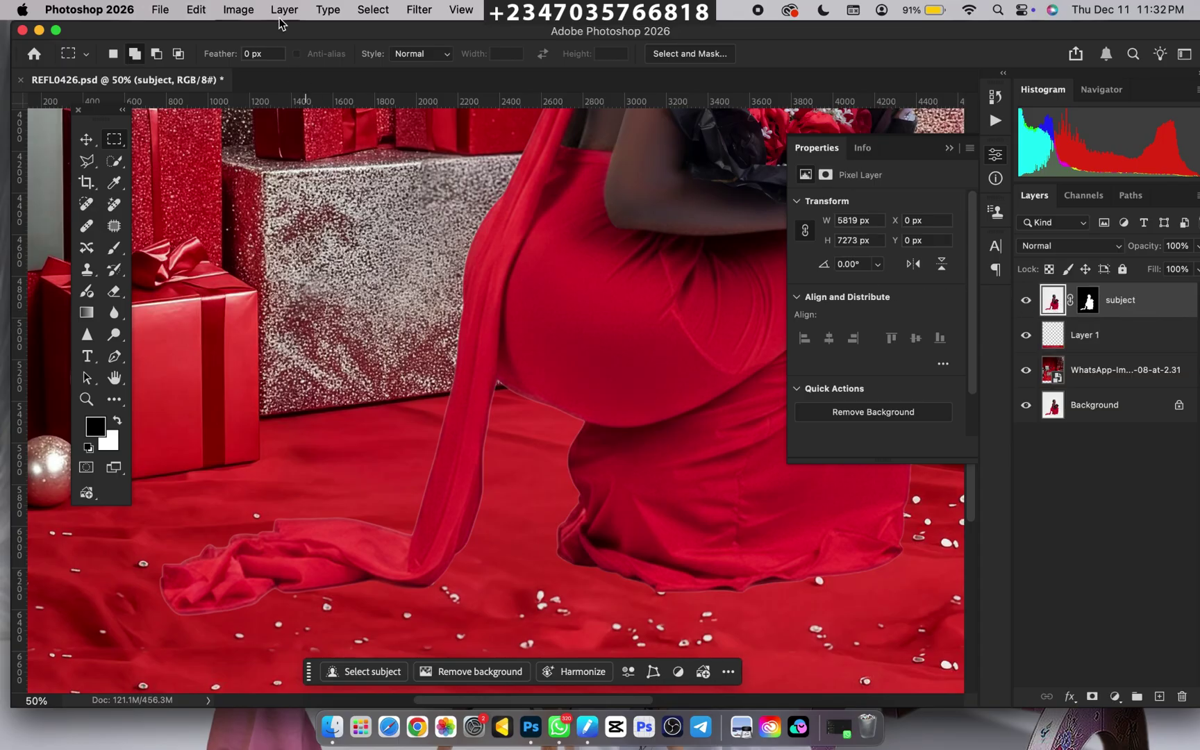
pyautogui.click(285, 11)
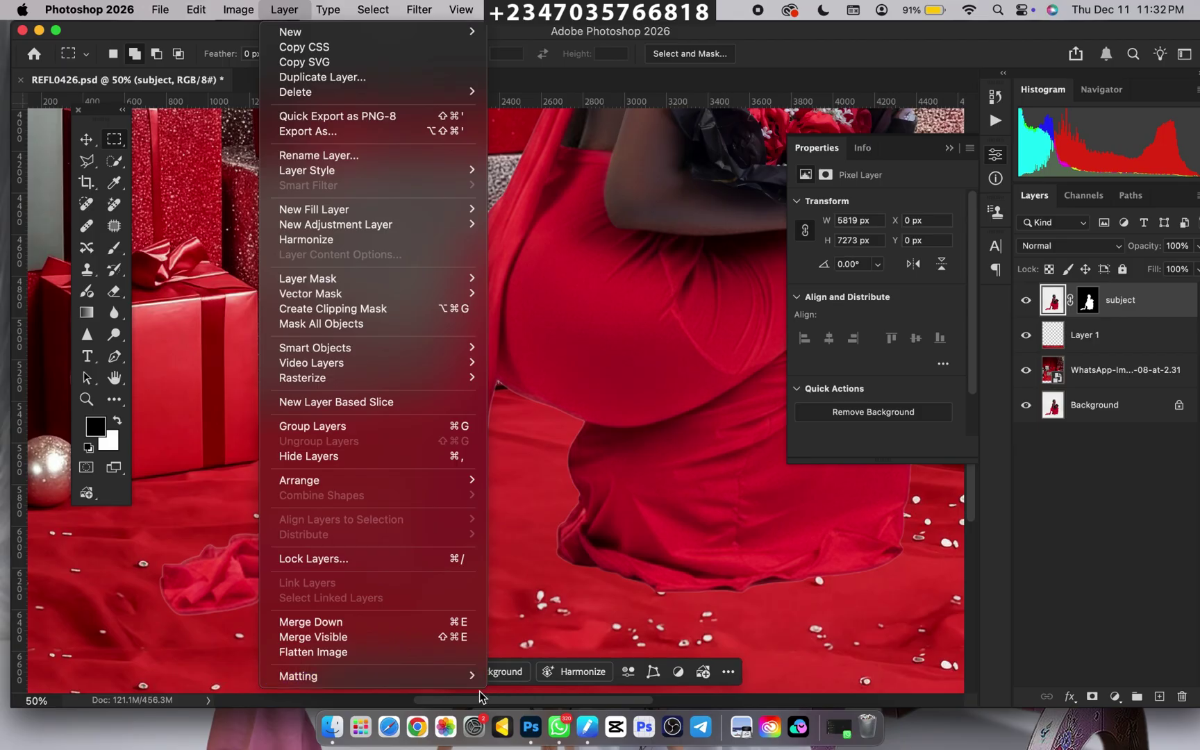
pyautogui.moveTo(464, 676)
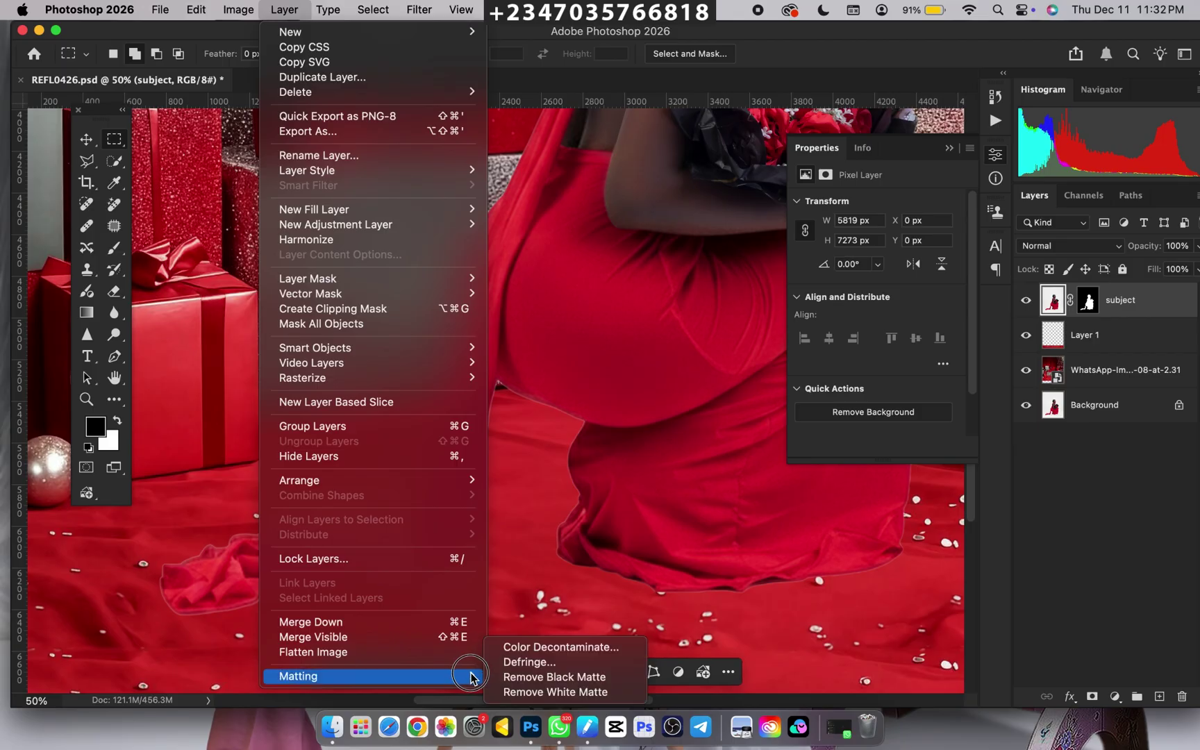
pyautogui.click(521, 648)
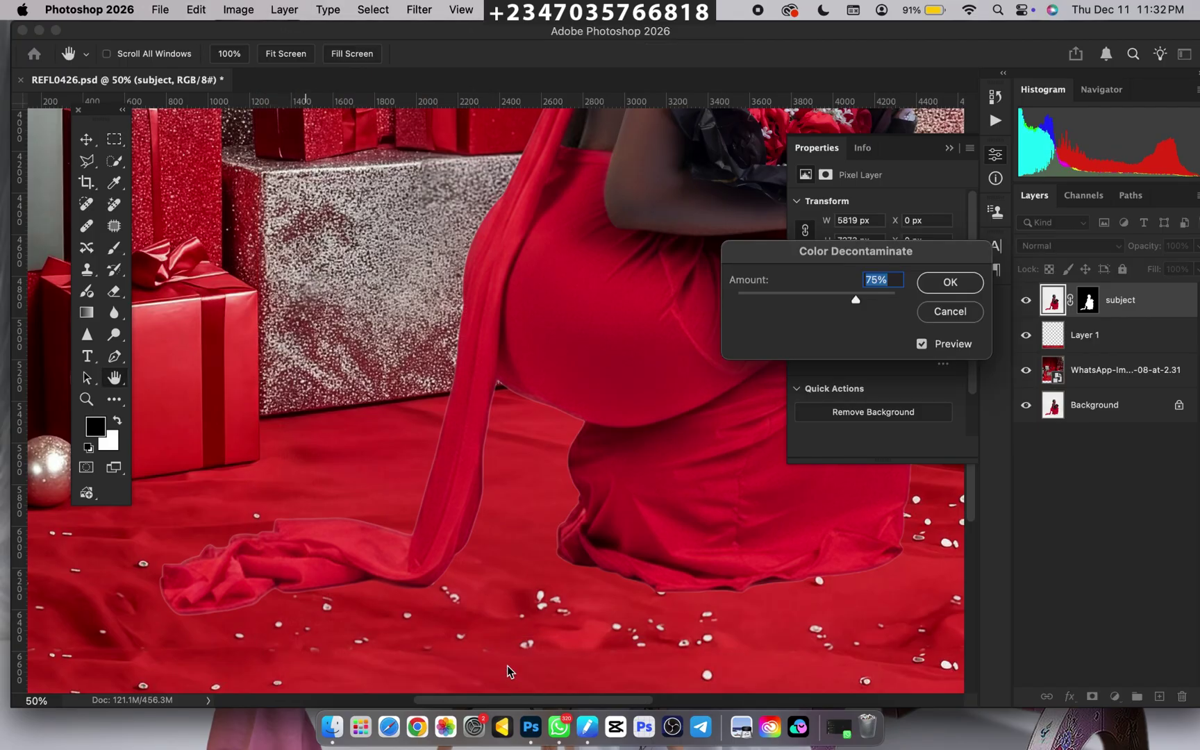
pyautogui.moveTo(855, 299); pyautogui.dragTo(879, 299)
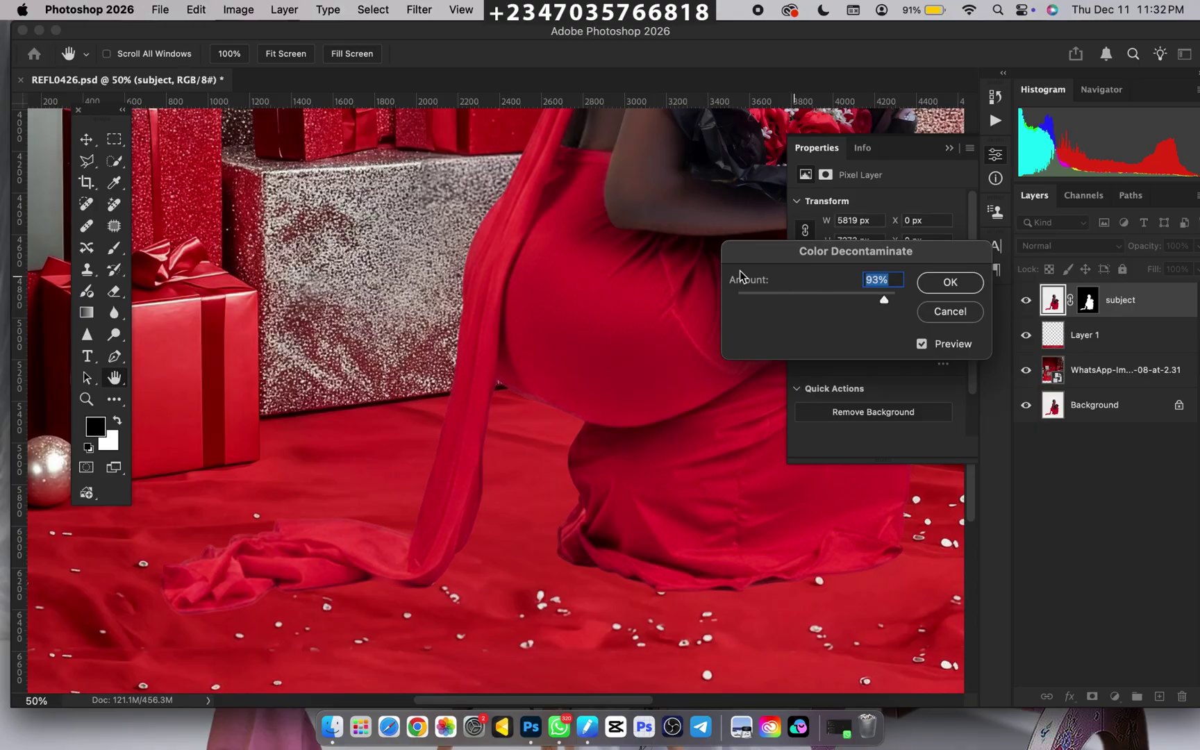
pyautogui.press('super+minus')
pyautogui.press('super+minus')
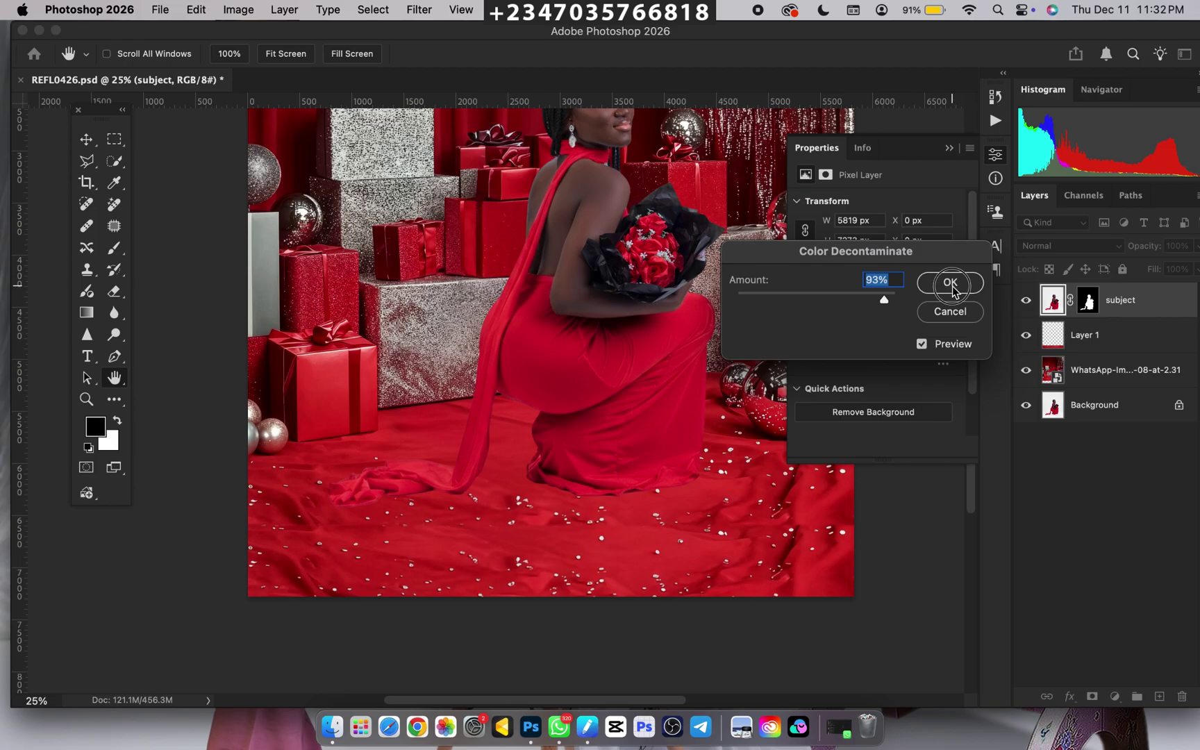
pyautogui.click(950, 282)
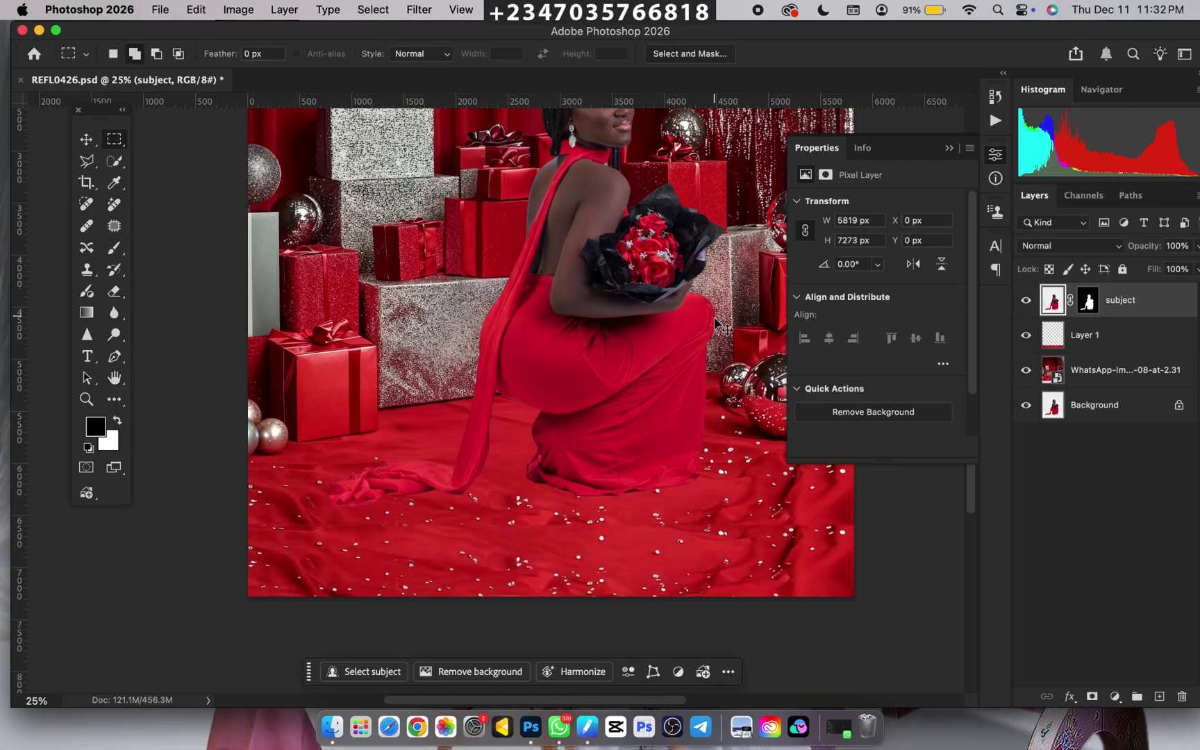
pyautogui.press('super+minus')
pyautogui.press('super+minus')
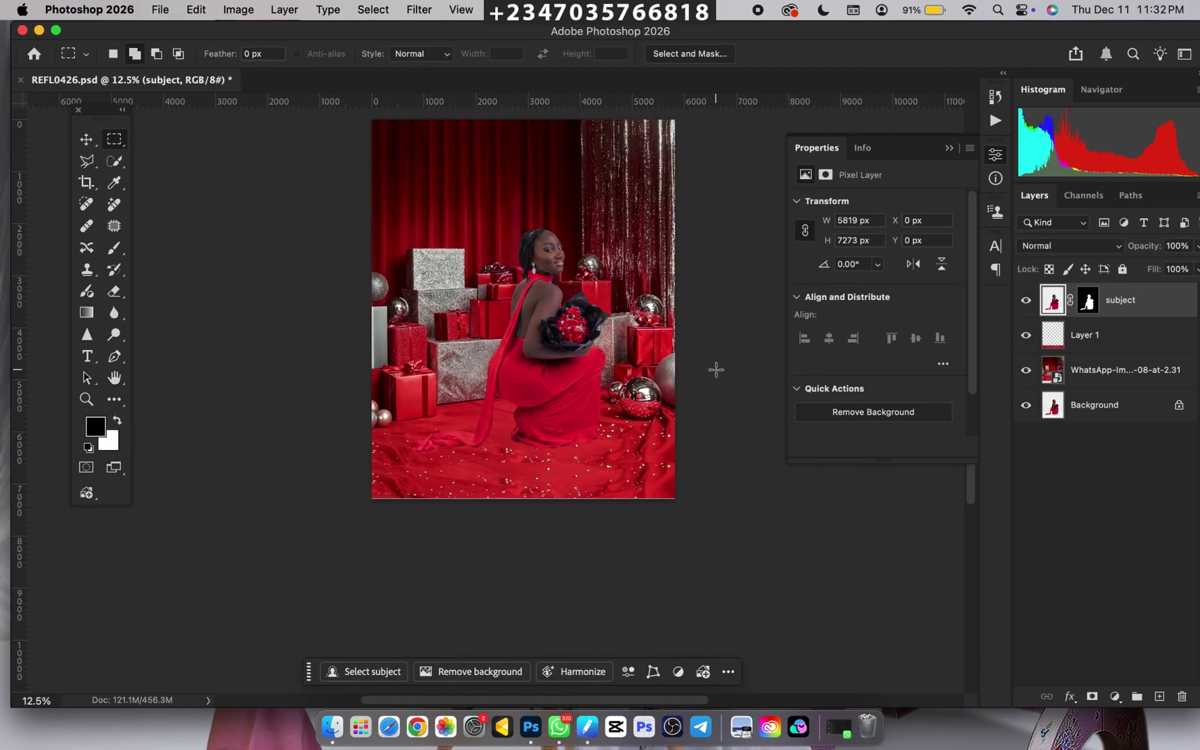
# Duplicate the Background layer and place the copy directly below the subject layer, above Layer 1.
pyautogui.press('super+equal')
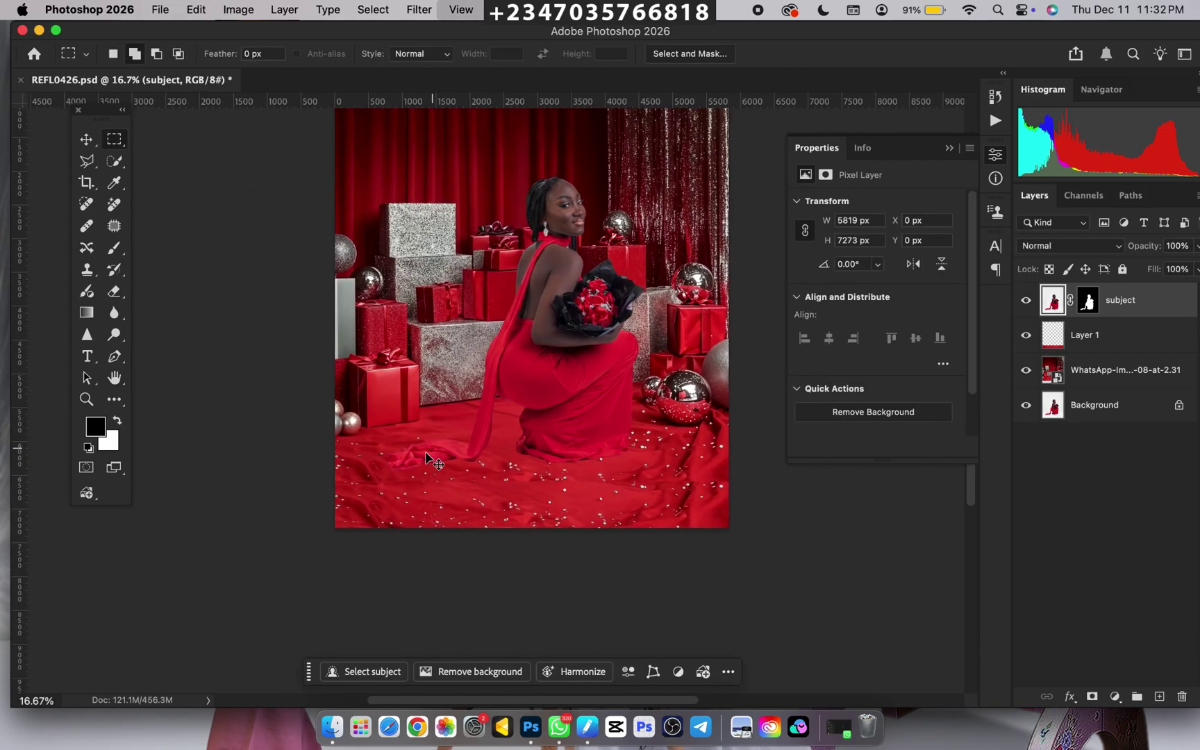
pyautogui.press('super+minus')
pyautogui.press('super+equal')
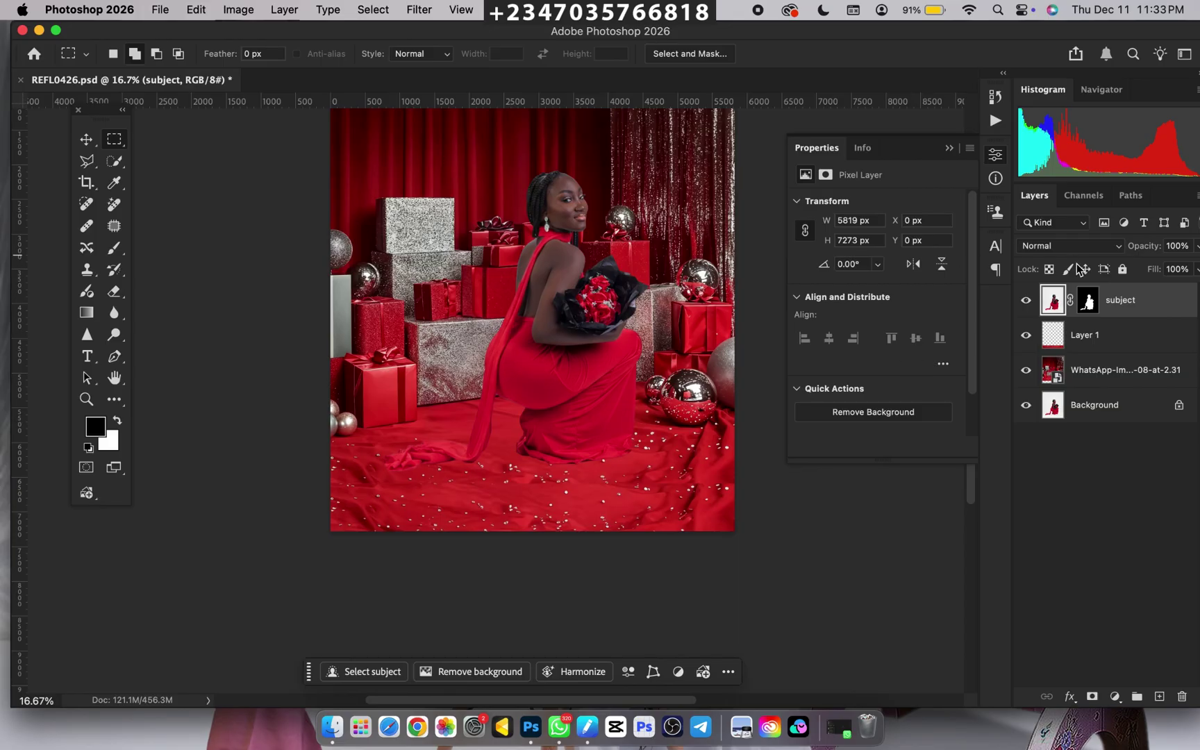
pyautogui.click(1105, 416)
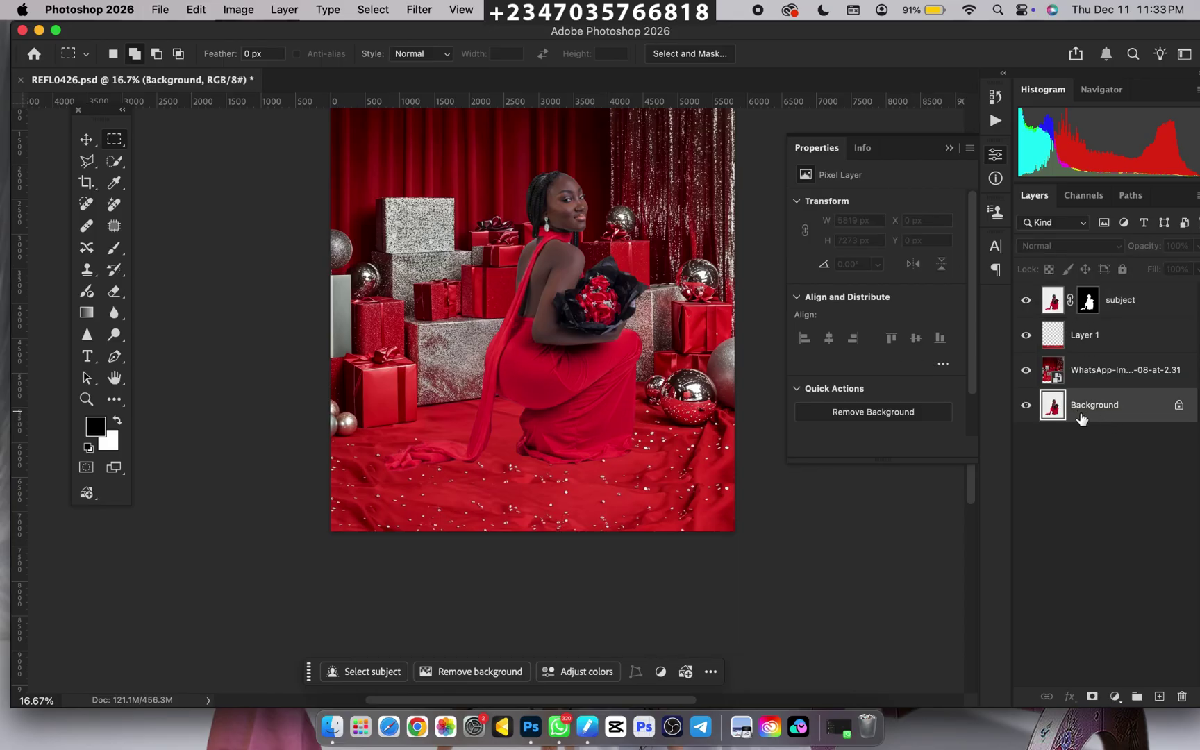
pyautogui.press('super+j')
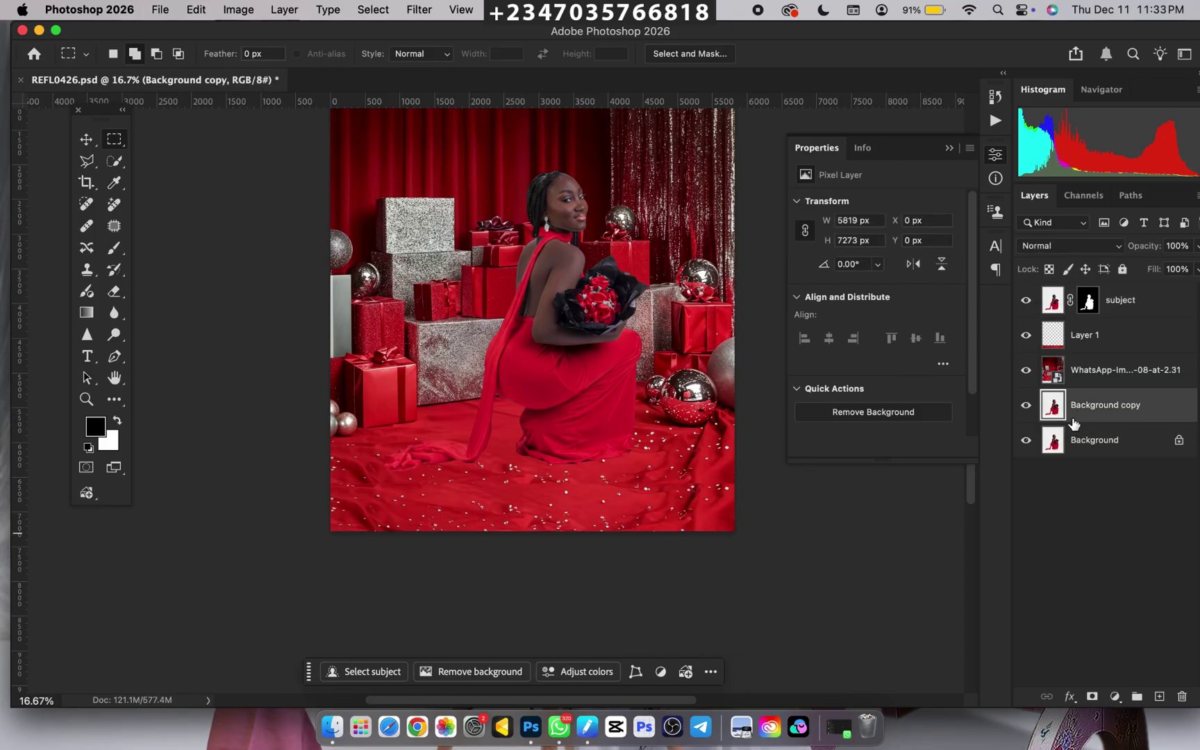
pyautogui.moveTo(1092, 415); pyautogui.dragTo(1091, 347)
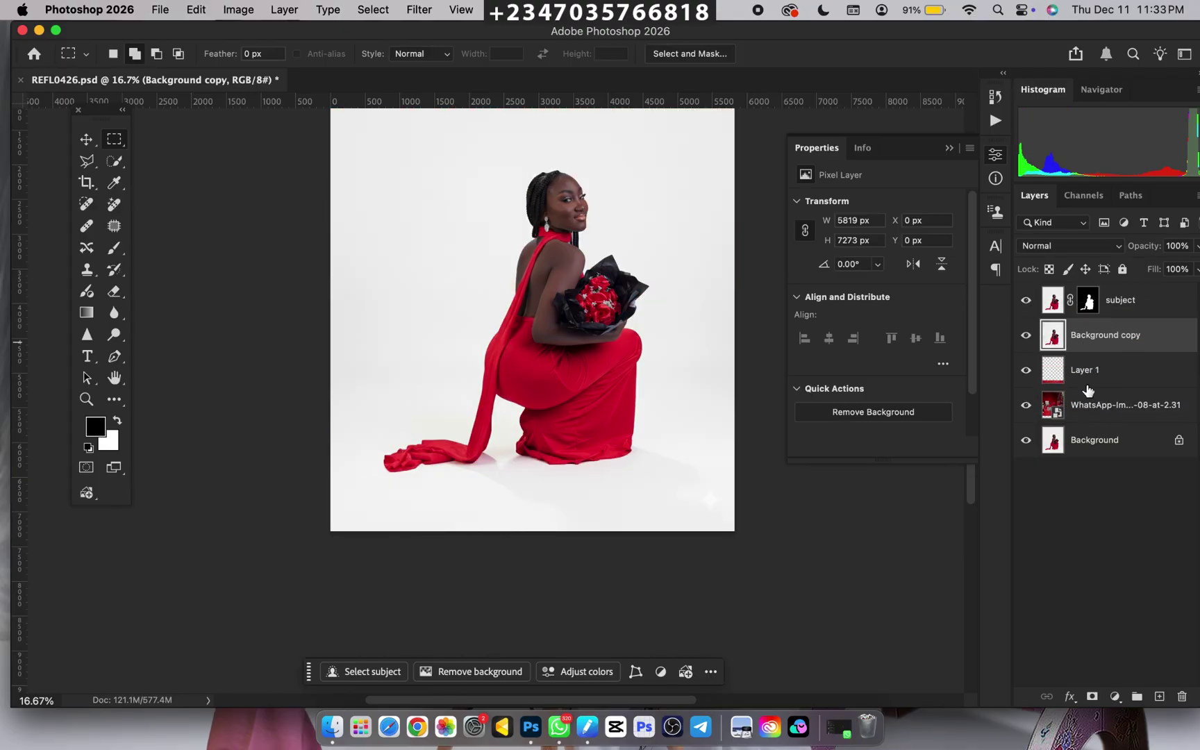
# Set the Background copy to Multiply and apply Levels, raising the black input and lowering the white input to isolate her natural shadows.
pyautogui.click(1052, 249)
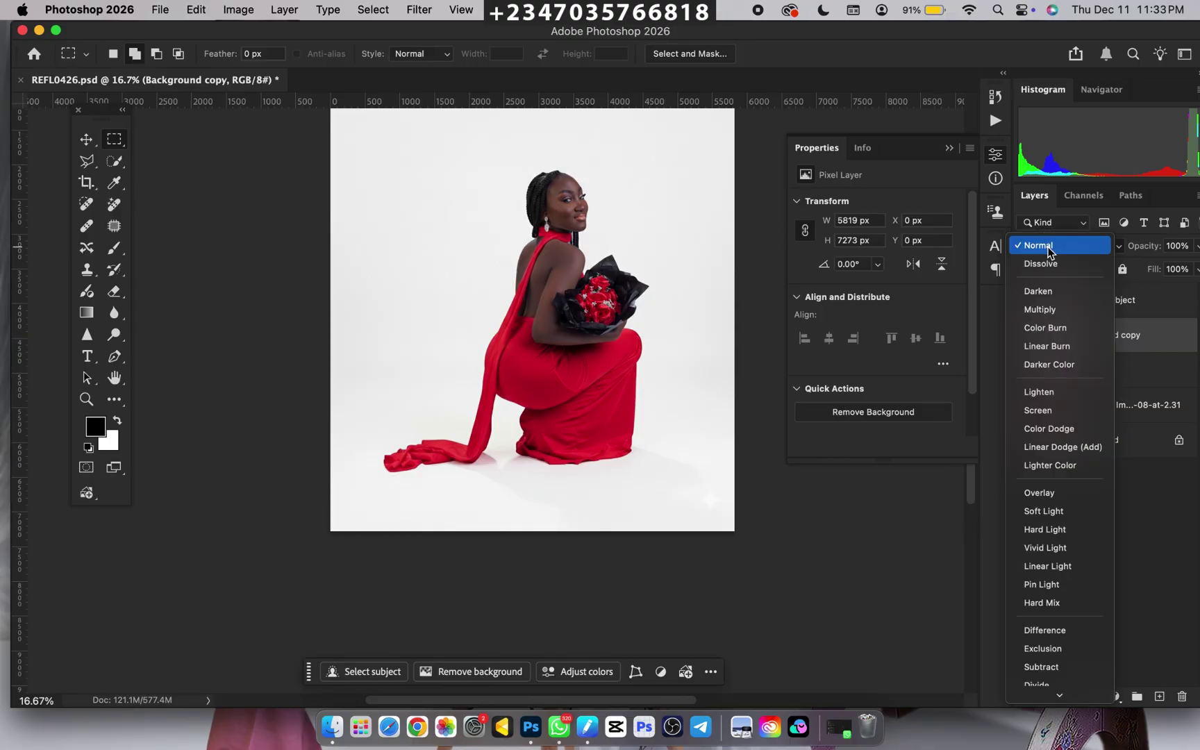
pyautogui.click(1035, 316)
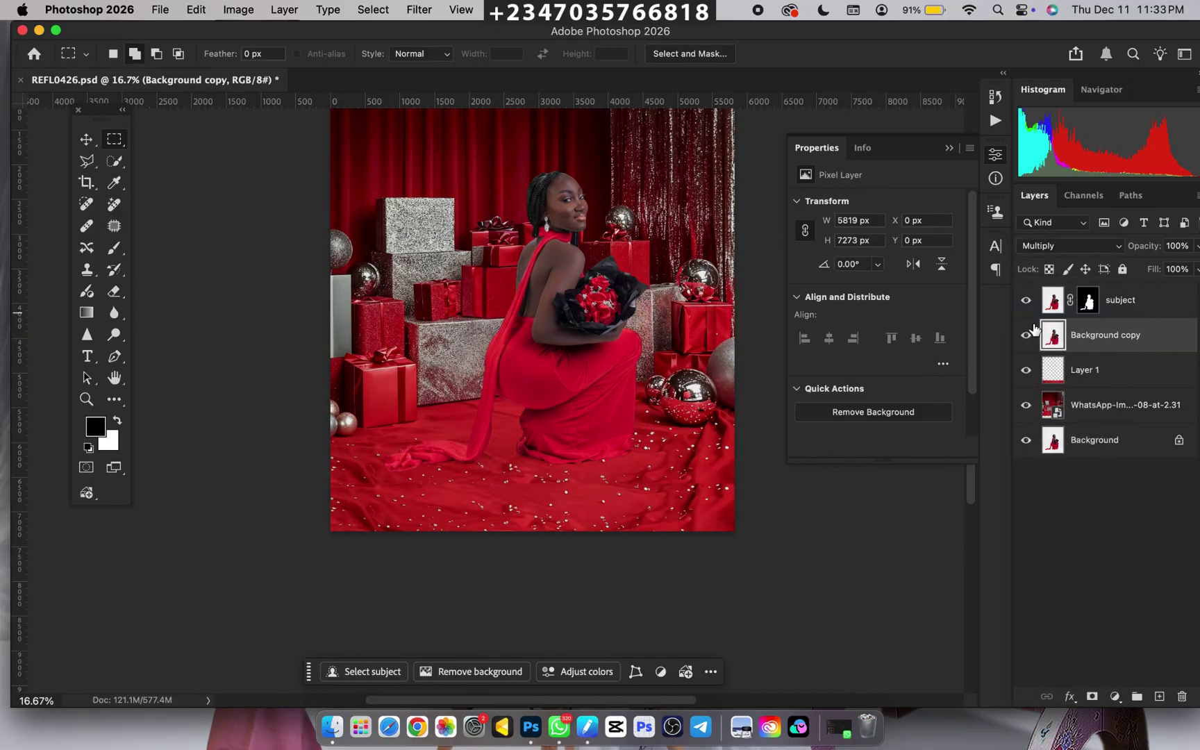
pyautogui.press('super+l')
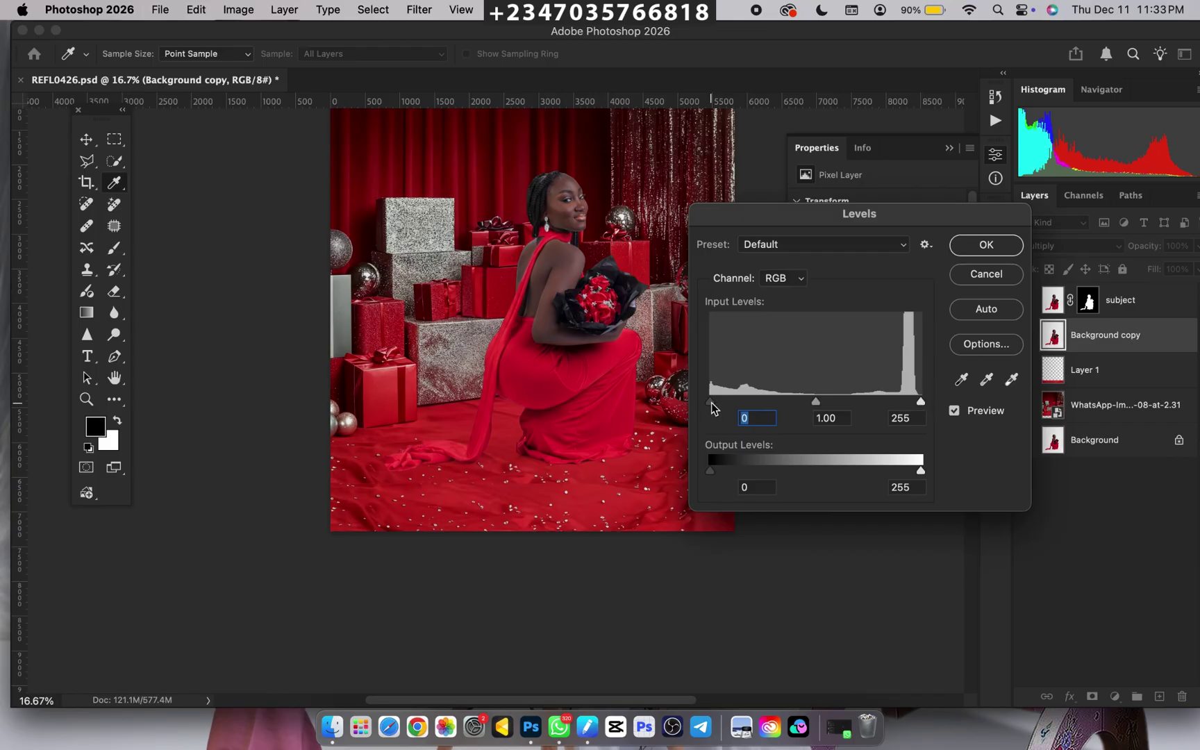
pyautogui.moveTo(712, 407); pyautogui.dragTo(817, 402)
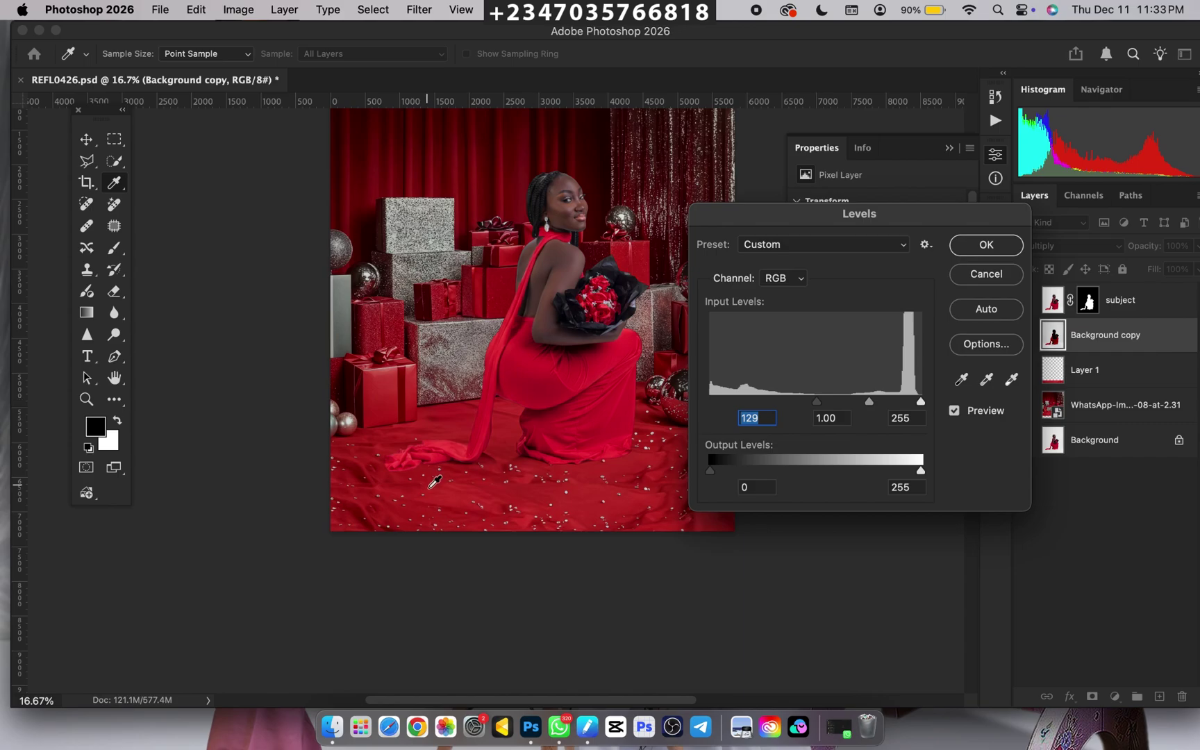
pyautogui.press('super+equal')
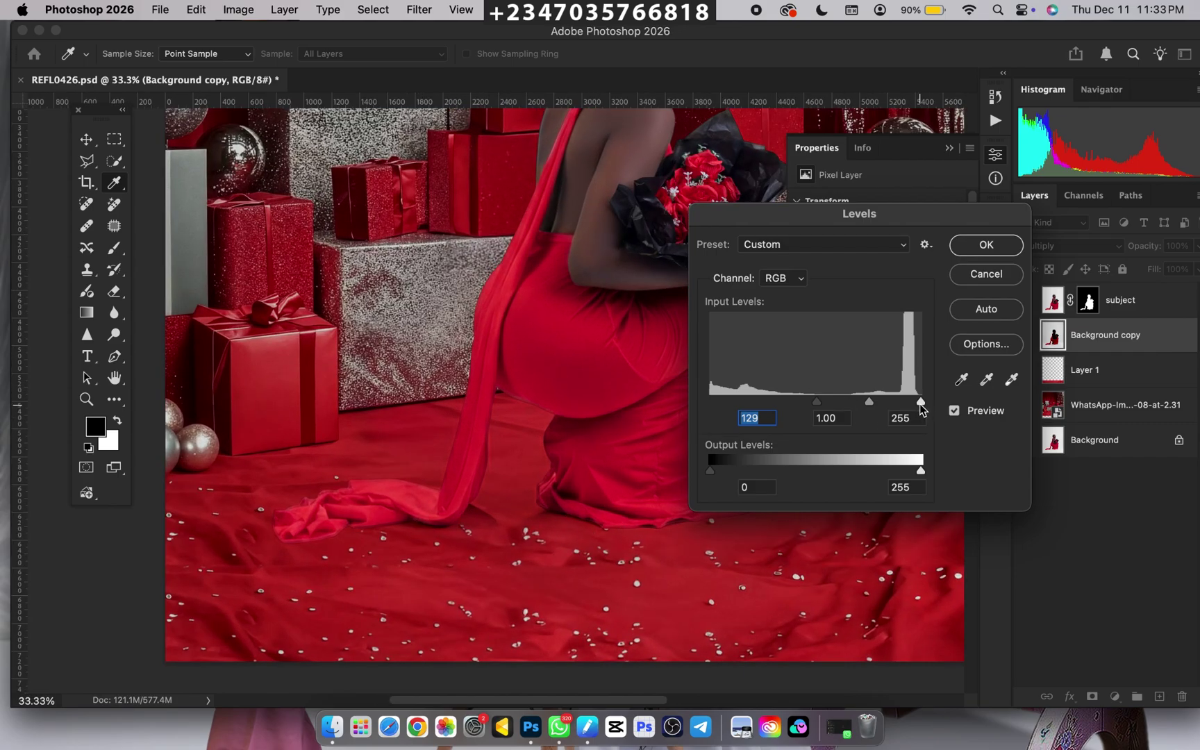
pyautogui.moveTo(921, 409)
pyautogui.mouseDown()
pyautogui.moveTo(891, 407)
pyautogui.moveTo(906, 405)
pyautogui.mouseUp()
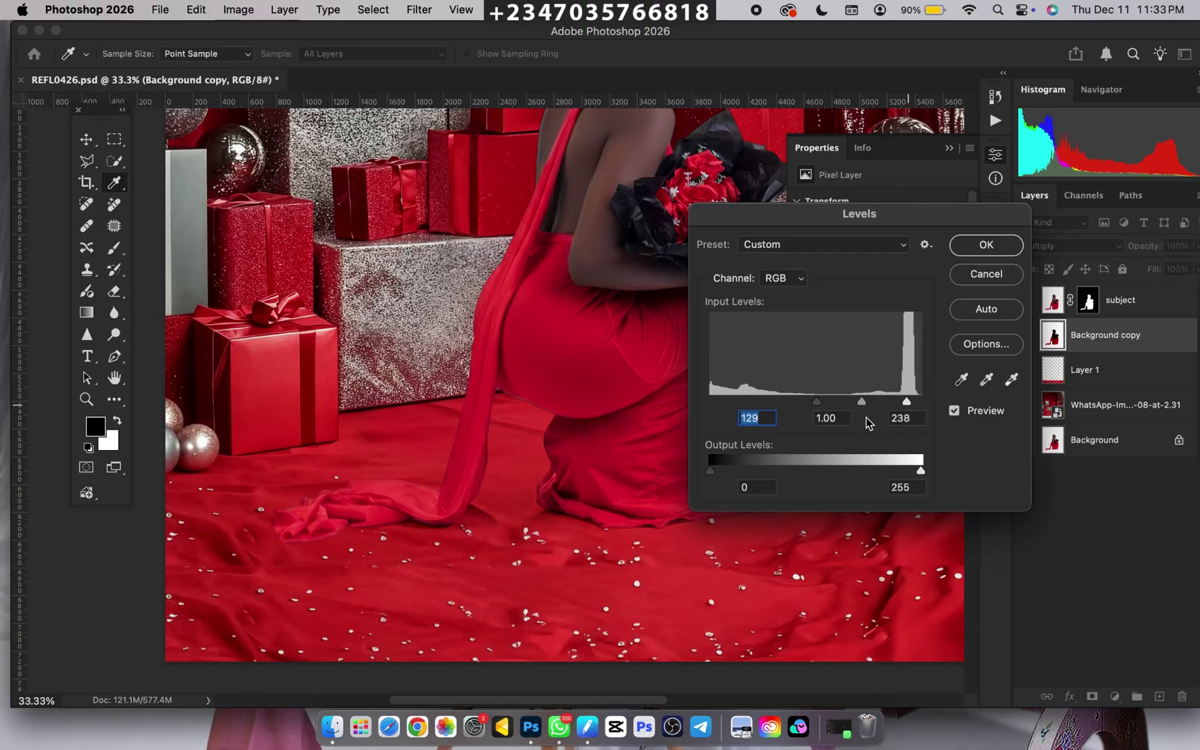
pyautogui.moveTo(817, 402); pyautogui.dragTo(830, 406)
pyautogui.moveTo(908, 402); pyautogui.dragTo(911, 411)
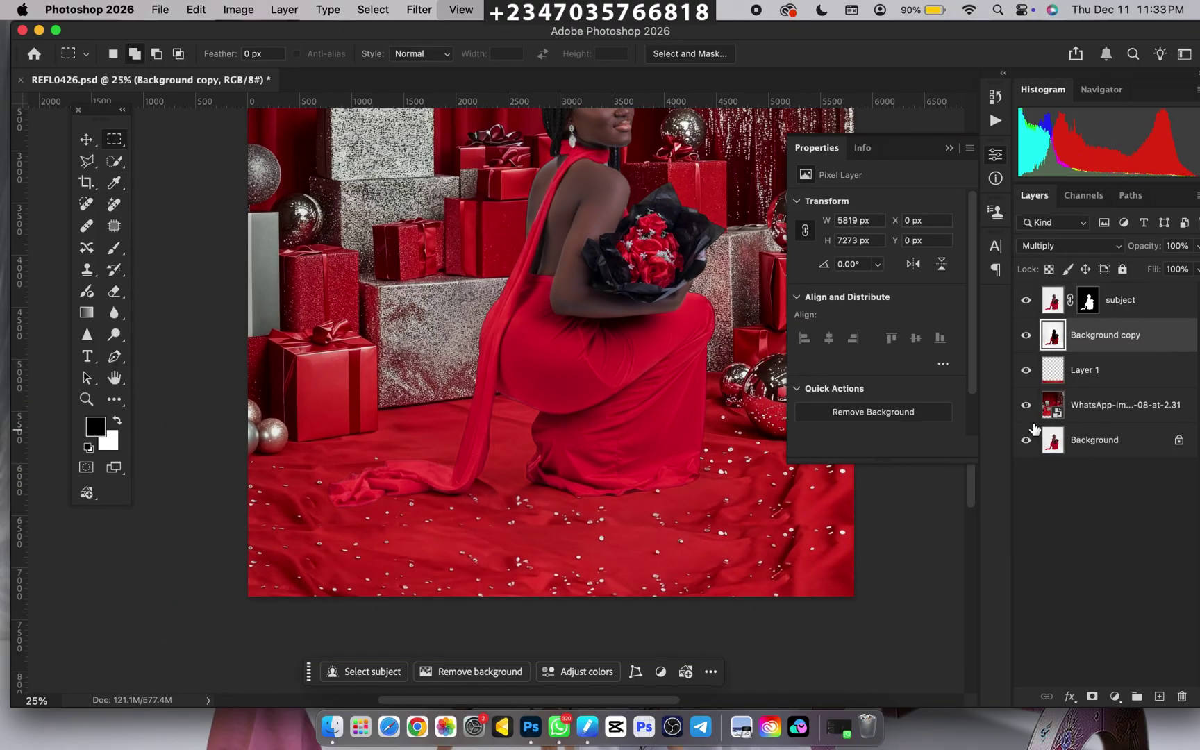
# Compare the composite with and without the Background copy's shadows, and examine the whole image at several magnifications.
pyautogui.click(1025, 336)
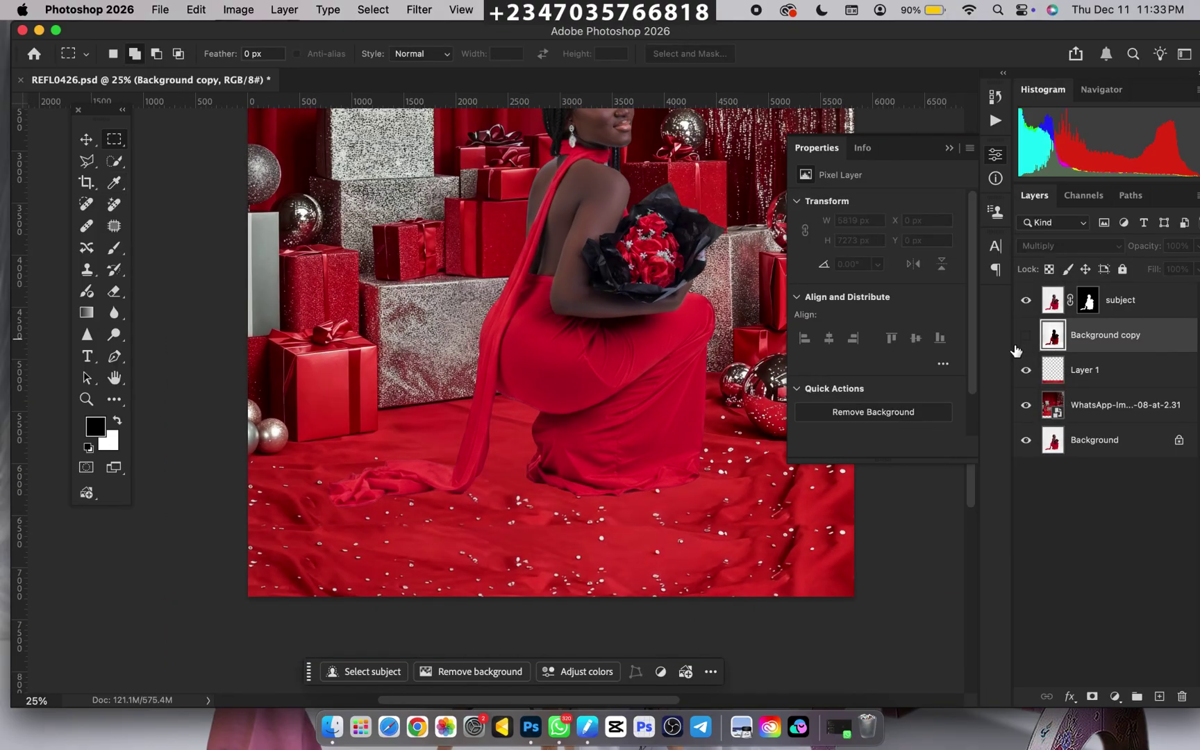
pyautogui.click(1024, 336)
pyautogui.press('super+minus')
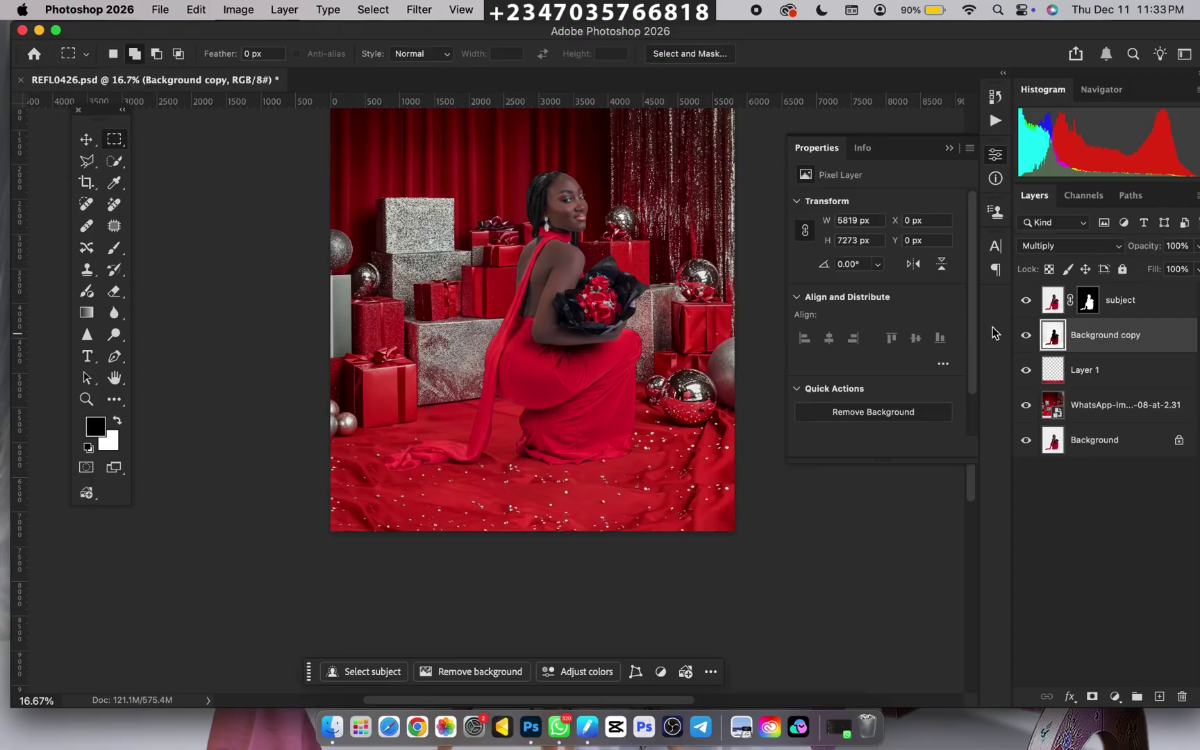
pyautogui.press('super+minus')
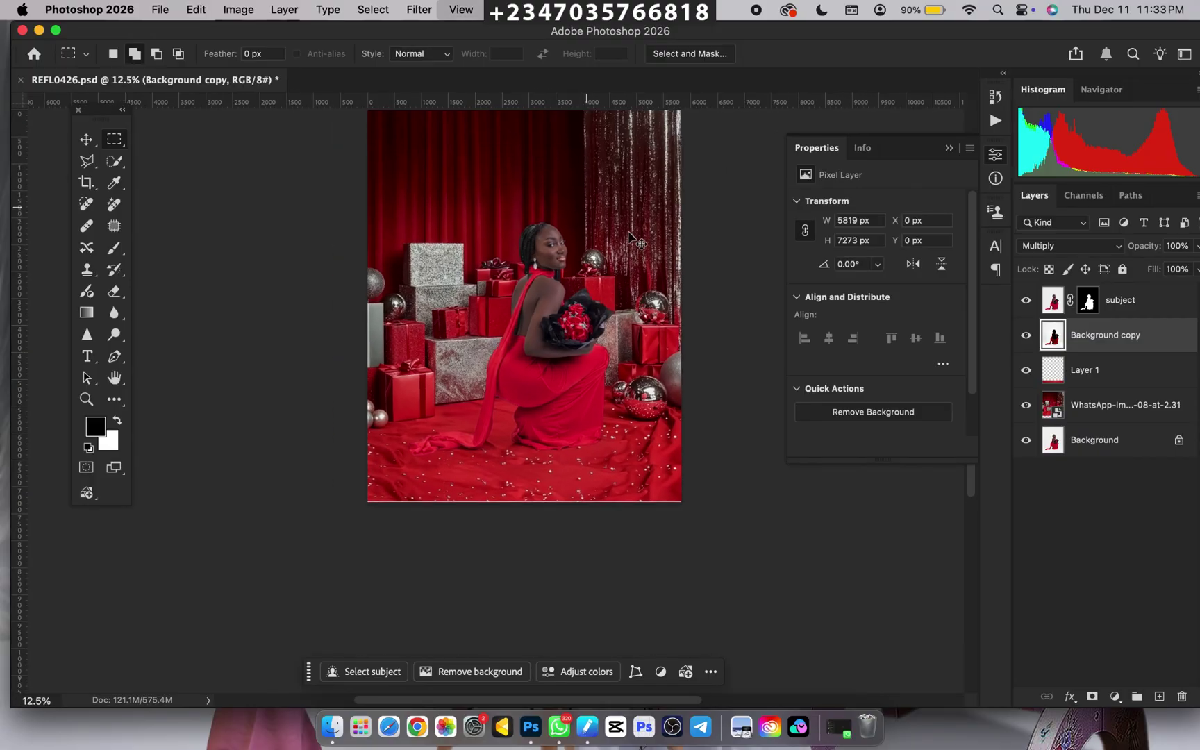
pyautogui.press('super+equal')
pyautogui.press('super+equal')
pyautogui.press('super+minus')
pyautogui.press('super+minus')
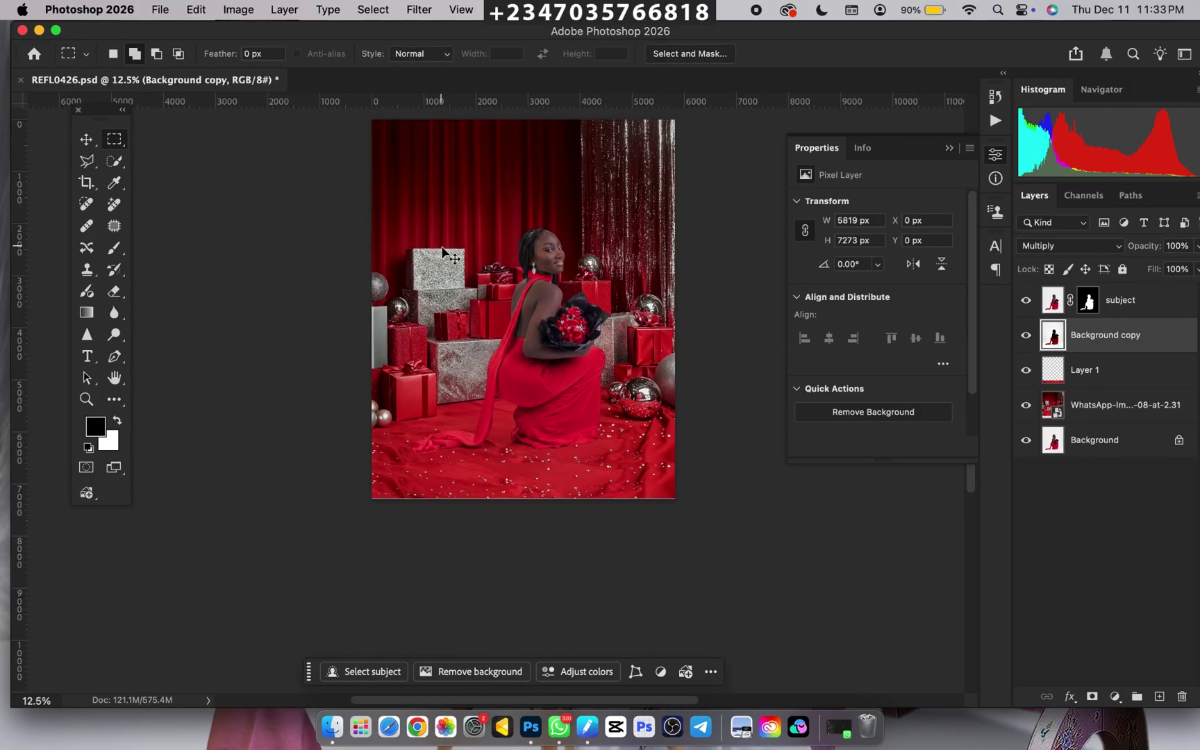
pyautogui.press('super+equal')
pyautogui.press('super+equal')
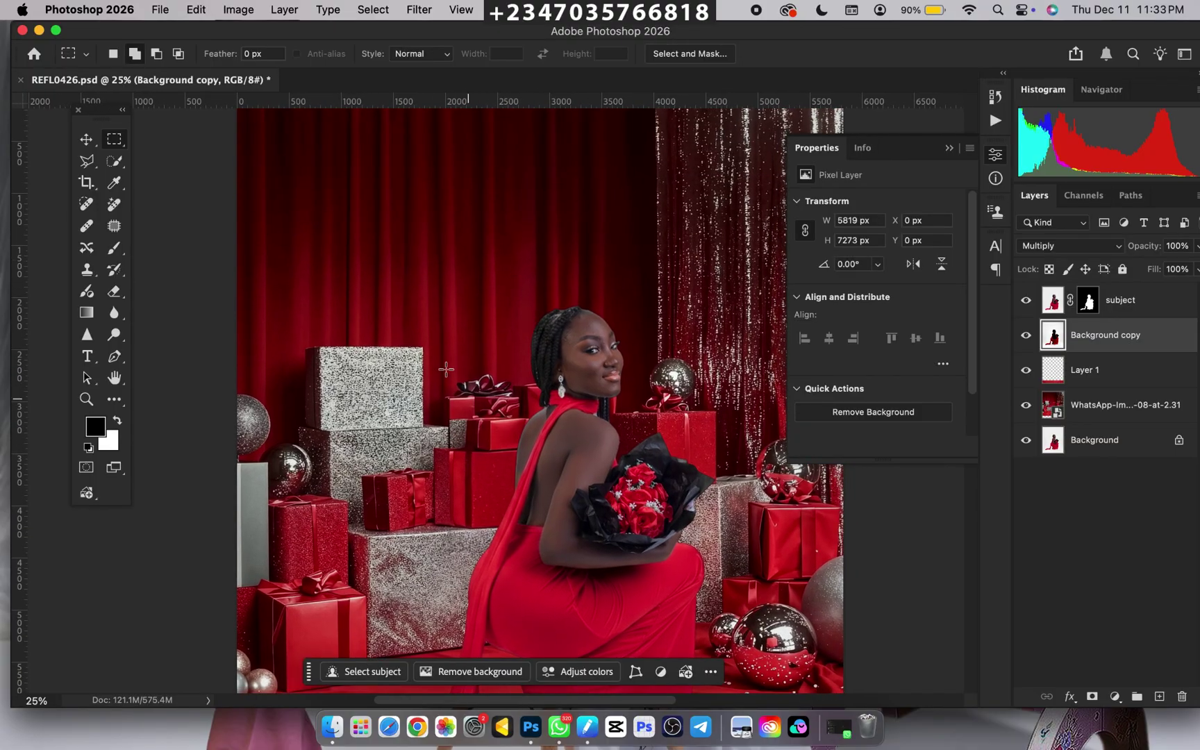
# Duplicate the gift-box backdrop layer and apply a Gaussian Blur with a radius of 9.1 pixels to the copy.
pyautogui.click(1111, 414)
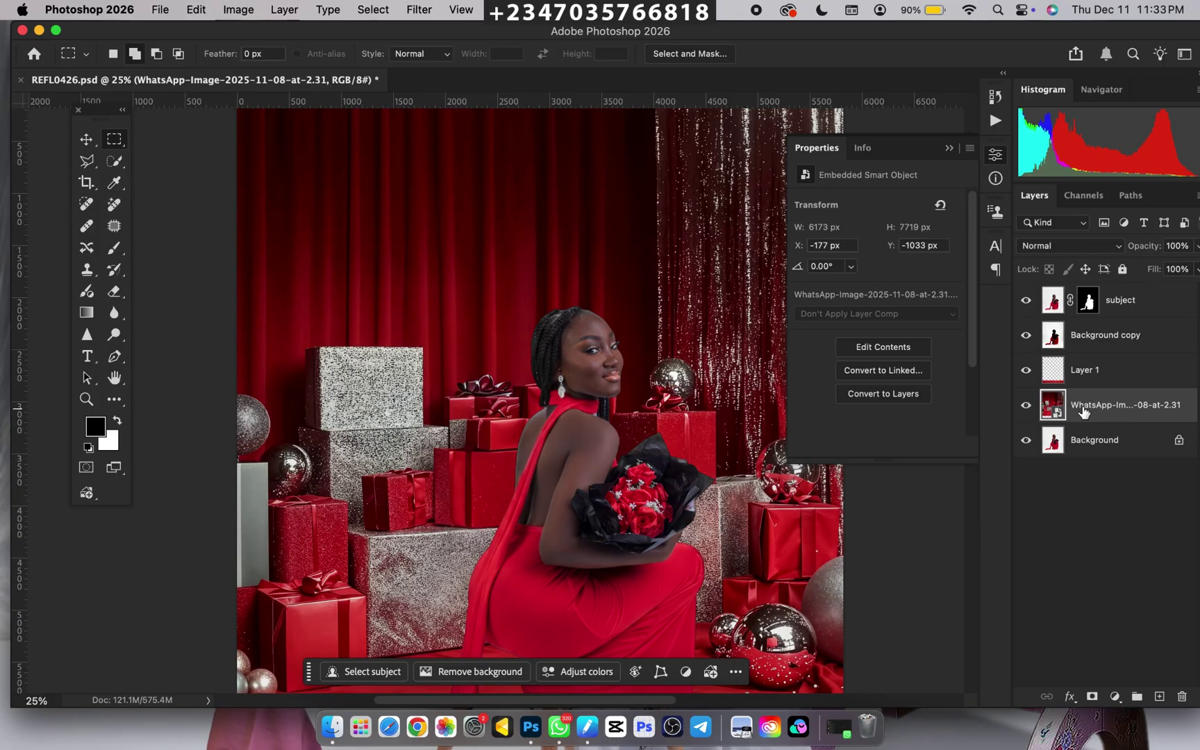
pyautogui.press('super+j')
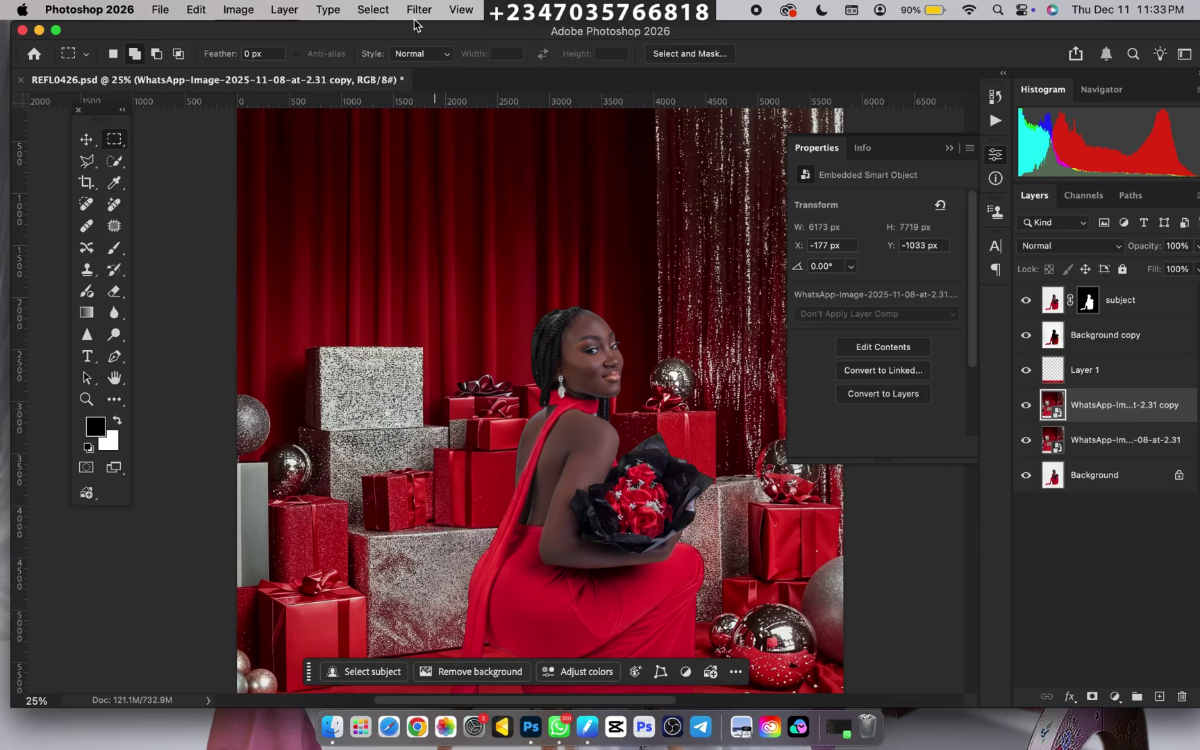
pyautogui.click(419, 9)
pyautogui.moveTo(495, 234)
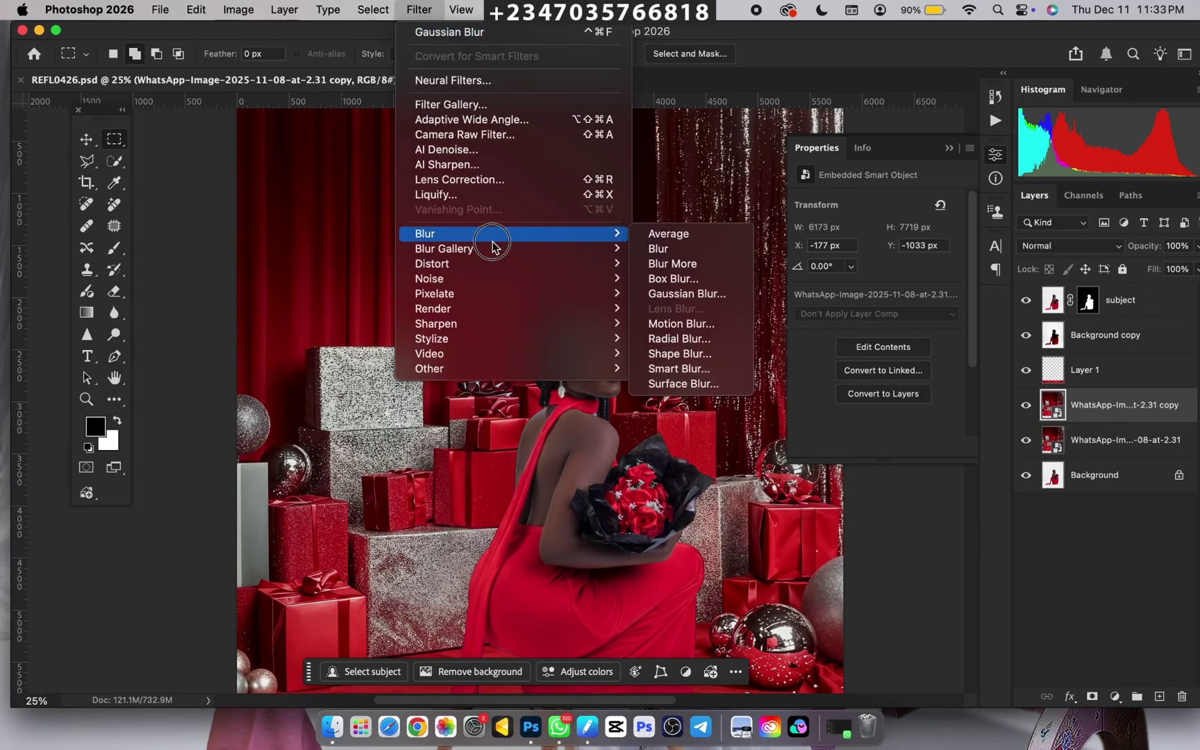
pyautogui.click(691, 294)
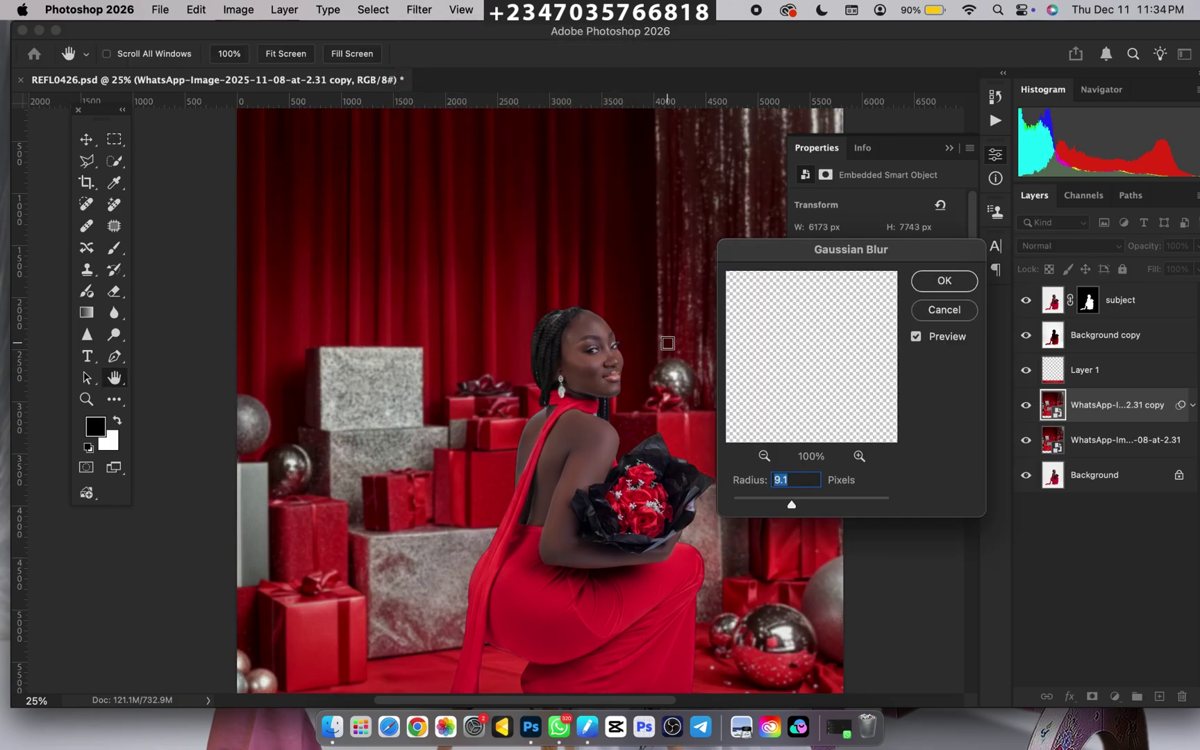
pyautogui.press('super+minus')
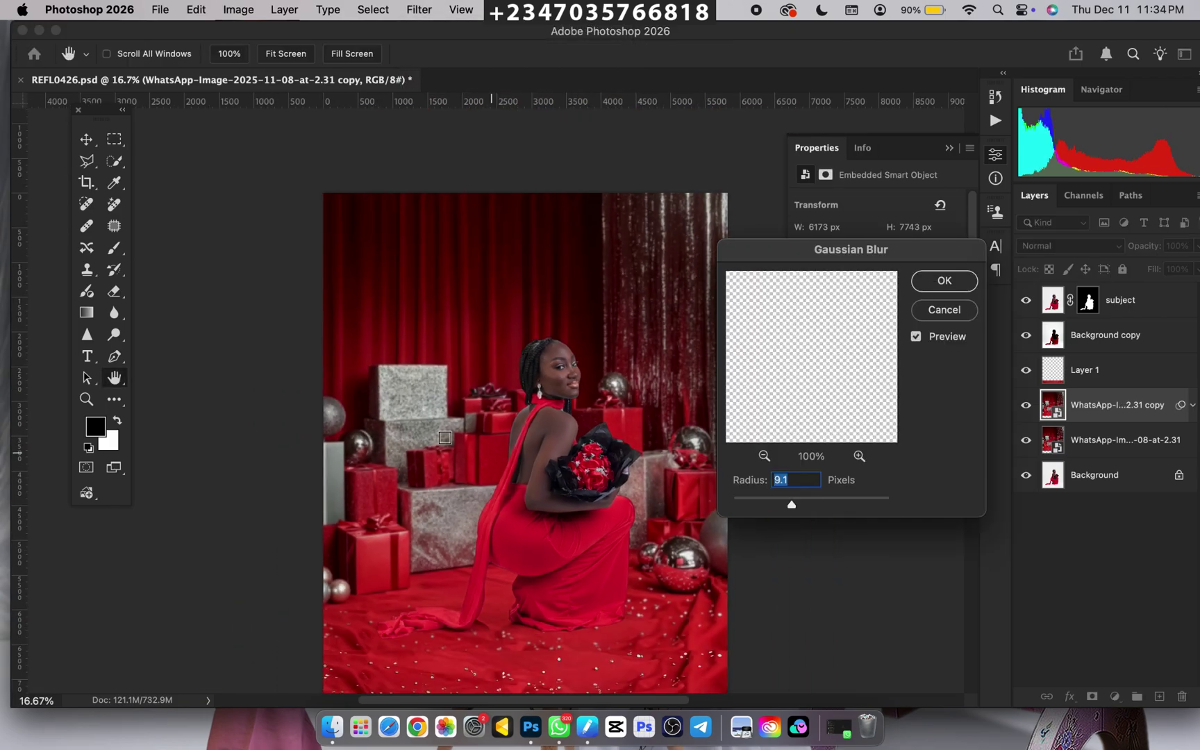
pyautogui.press('super+plus')
pyautogui.press('super+minus')
pyautogui.click(926, 289)
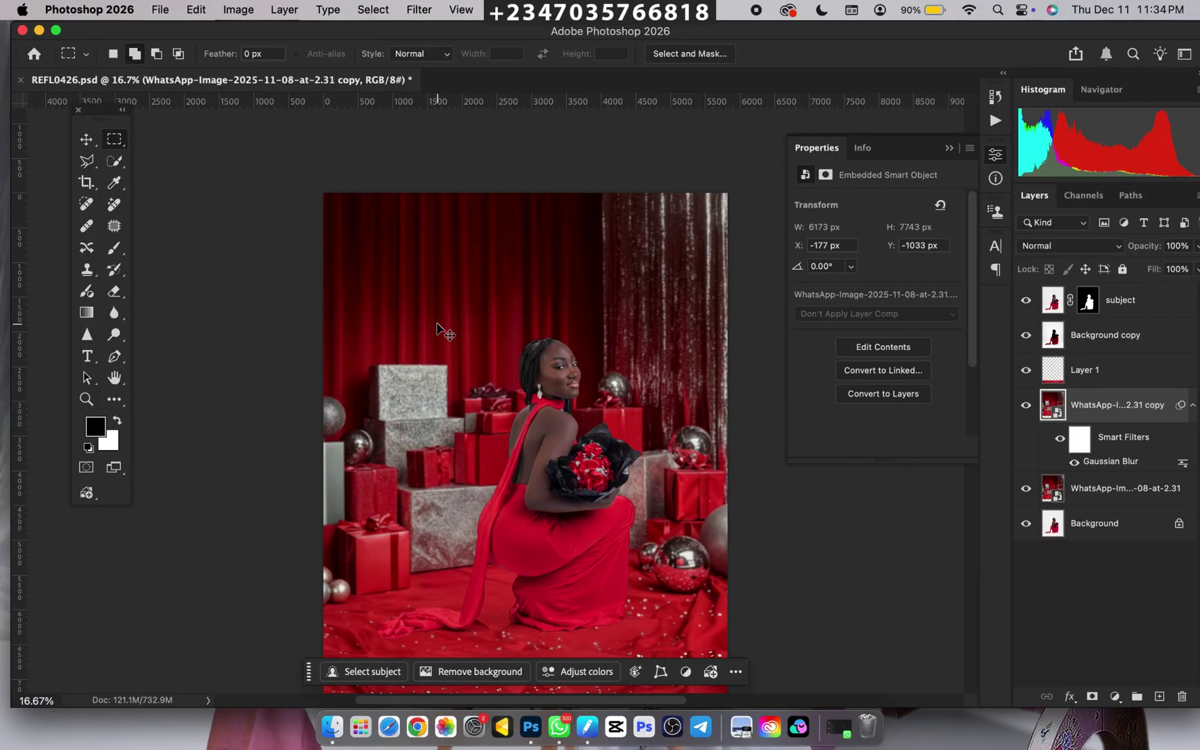
# Add a white layer mask to the blurred backdrop copy.
pyautogui.scroll(5, 444, 340)
pyautogui.scroll(-10, 484, 484)
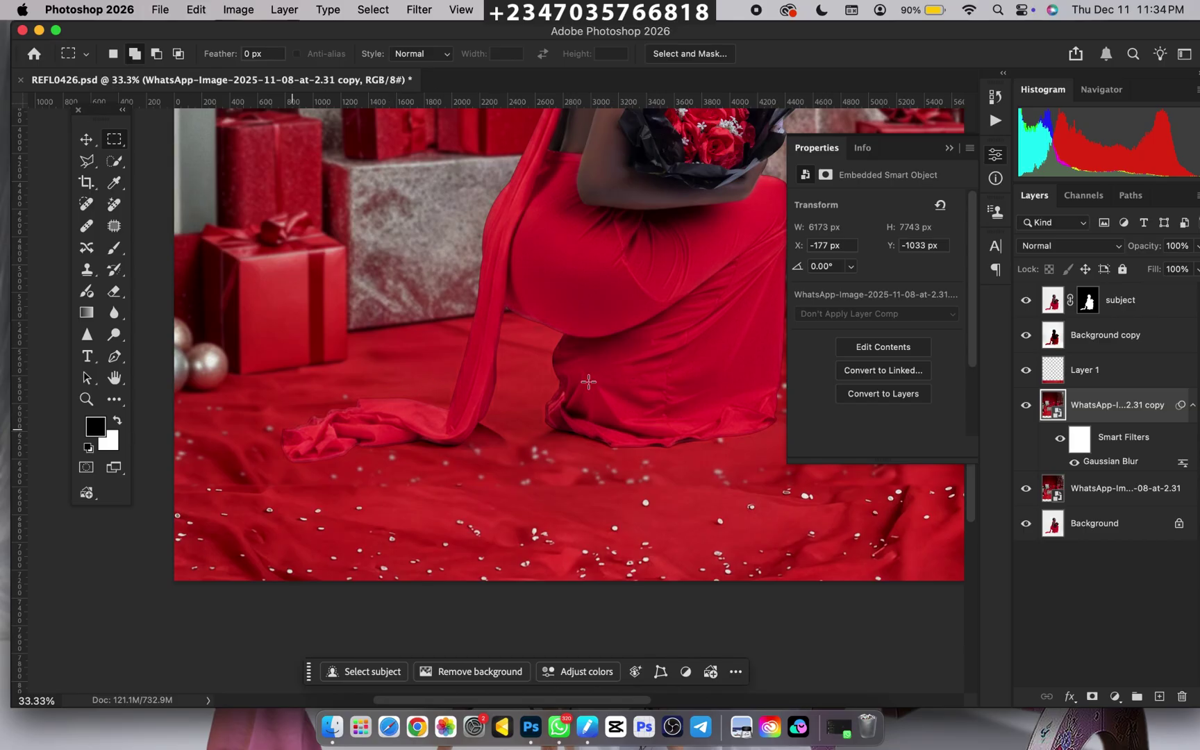
pyautogui.click(1092, 697)
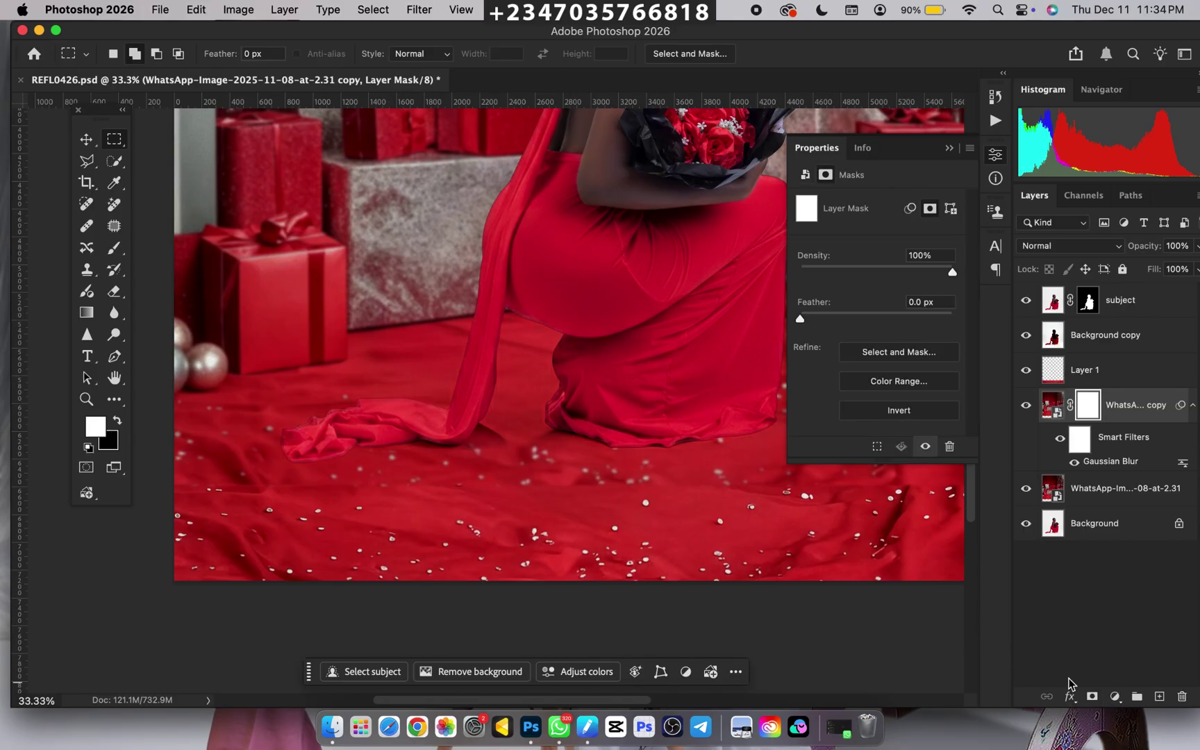
pyautogui.press('super+minus')
pyautogui.press('super+minus')
# Paint black on the blurred copy's mask with a soft 1500-pixel brush across the floor around the woman to bring back its sharpness.
pyautogui.press('b')
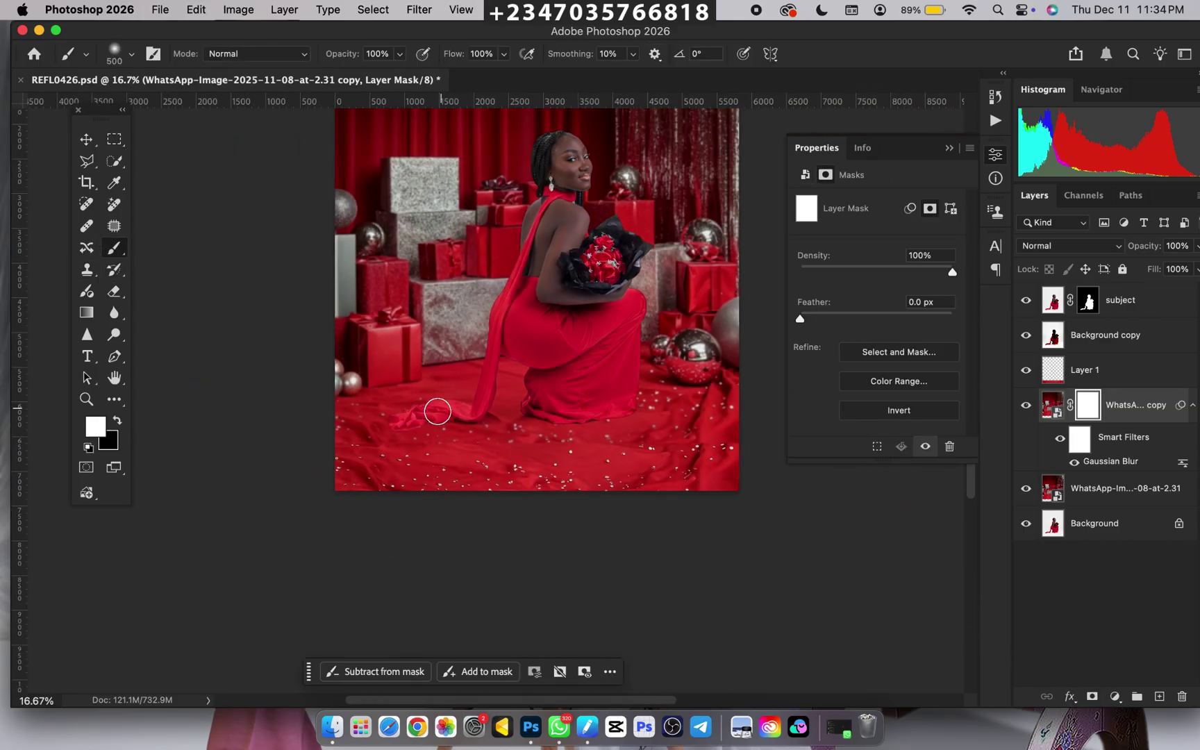
pyautogui.click(117, 420)
pyautogui.press(']')
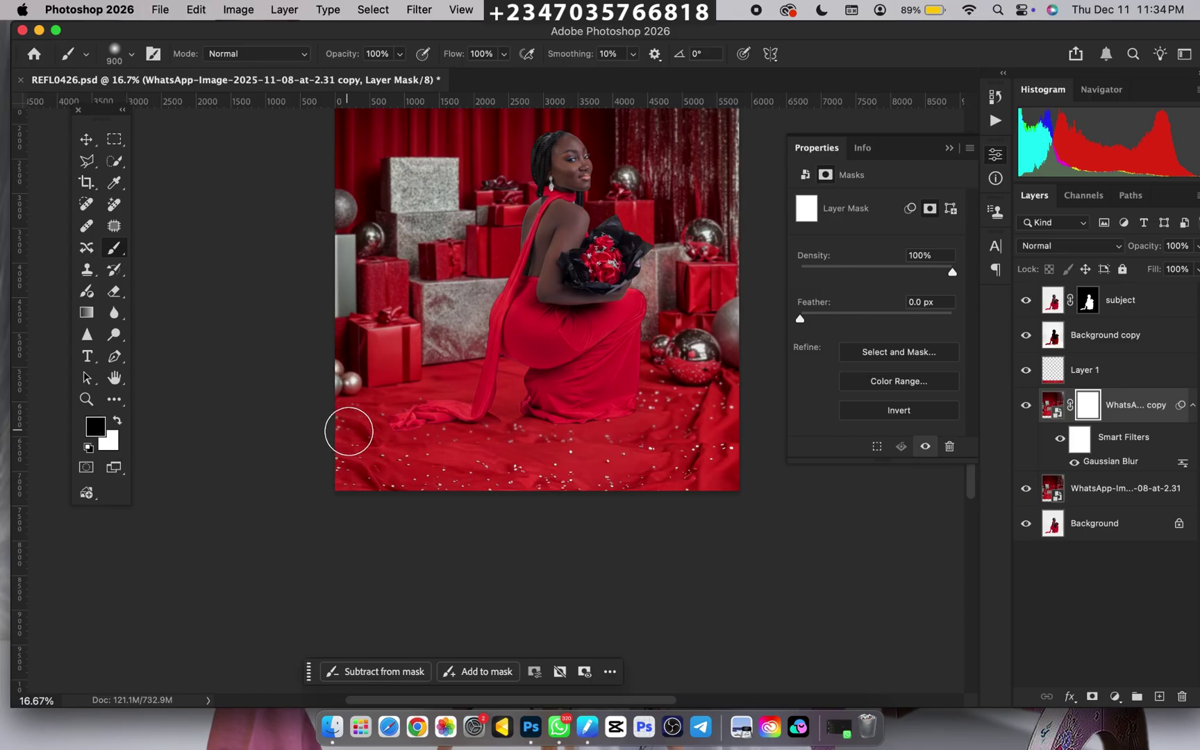
pyautogui.press(']')
pyautogui.press(']')
pyautogui.press(']')
pyautogui.press(']')
pyautogui.press(']')
pyautogui.press(']')
pyautogui.press(']')
pyautogui.press(']')
pyautogui.press(']')
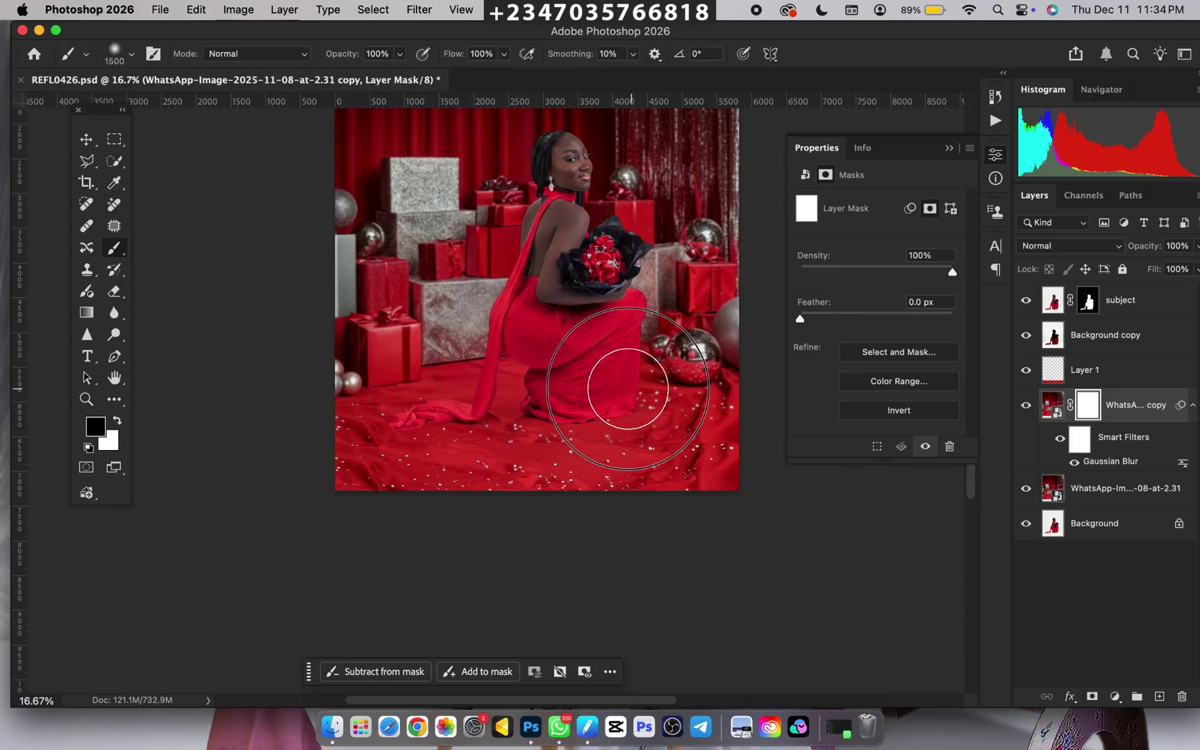
pyautogui.moveTo(615, 378)
pyautogui.mouseDown()
pyautogui.moveTo(414, 424)
pyautogui.moveTo(435, 402)
pyautogui.moveTo(557, 402)
pyautogui.mouseUp()
pyautogui.press('super+equal')
pyautogui.press('super+equal')
pyautogui.press('super+minus')
pyautogui.press('super+minus')
pyautogui.press('super+minus')
pyautogui.press('super+minus')
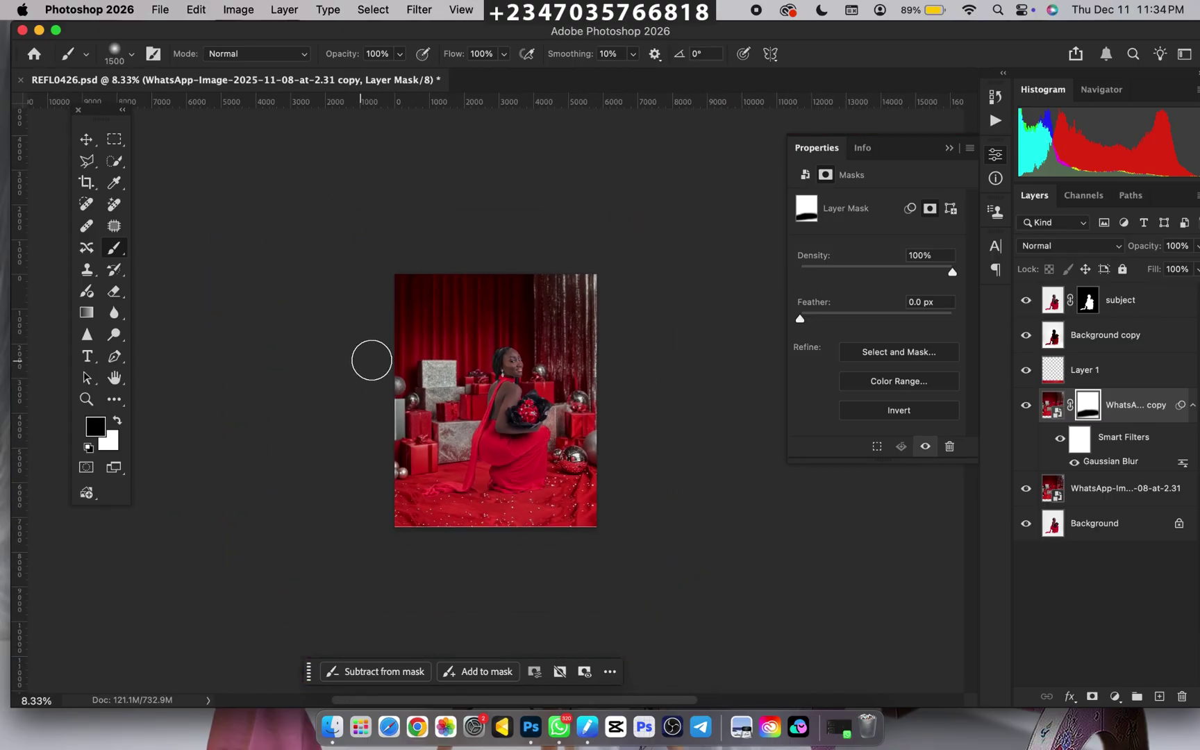
pyautogui.press('super+equal')
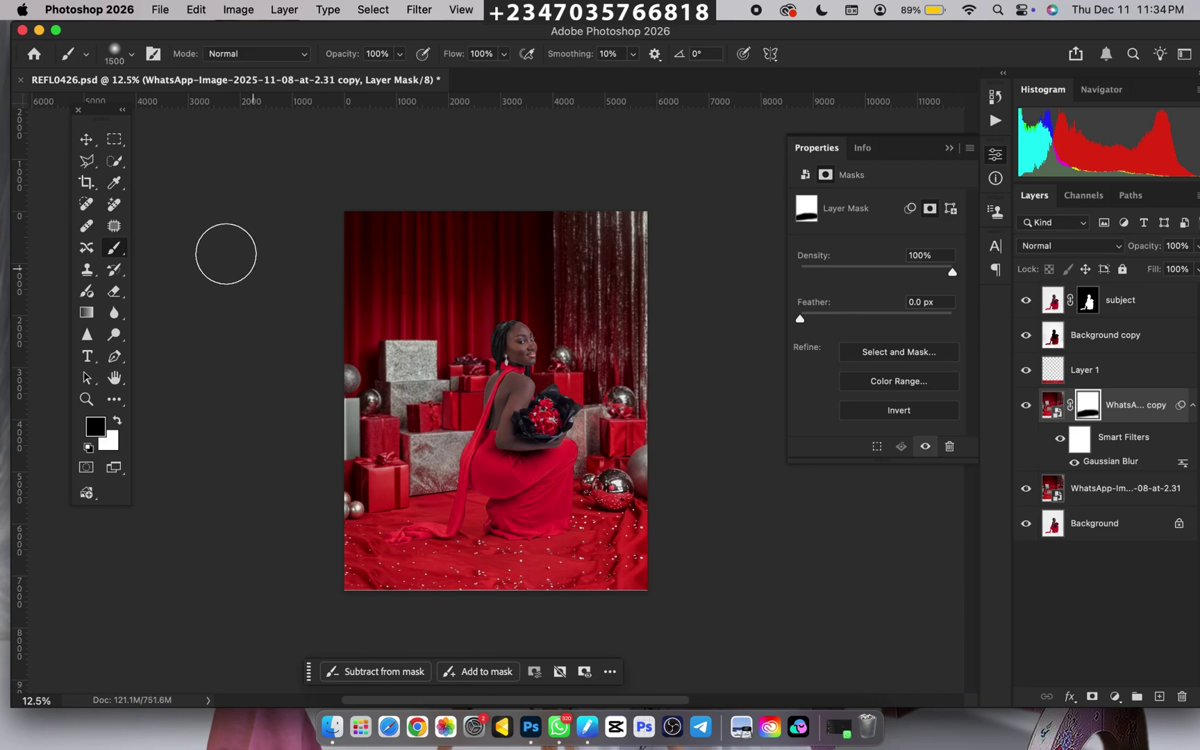
# Add a Color Lookup adjustment layer above the subject layer.
pyautogui.click(1125, 308)
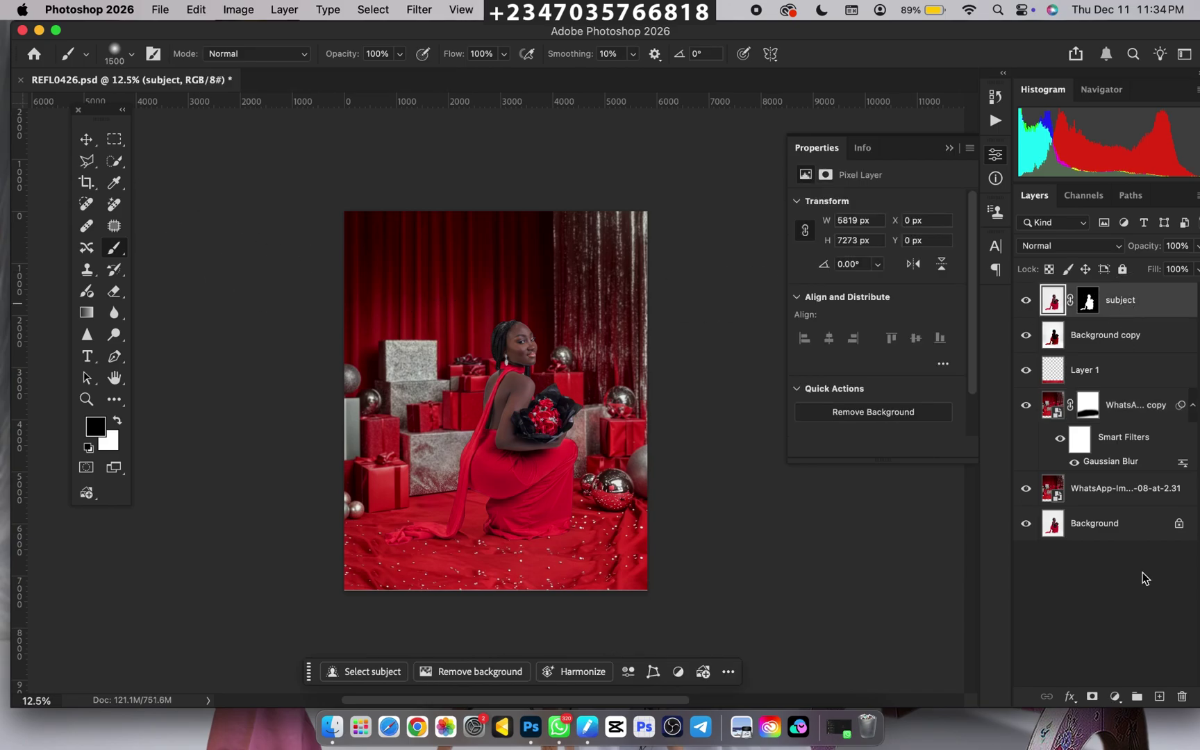
pyautogui.click(1114, 697)
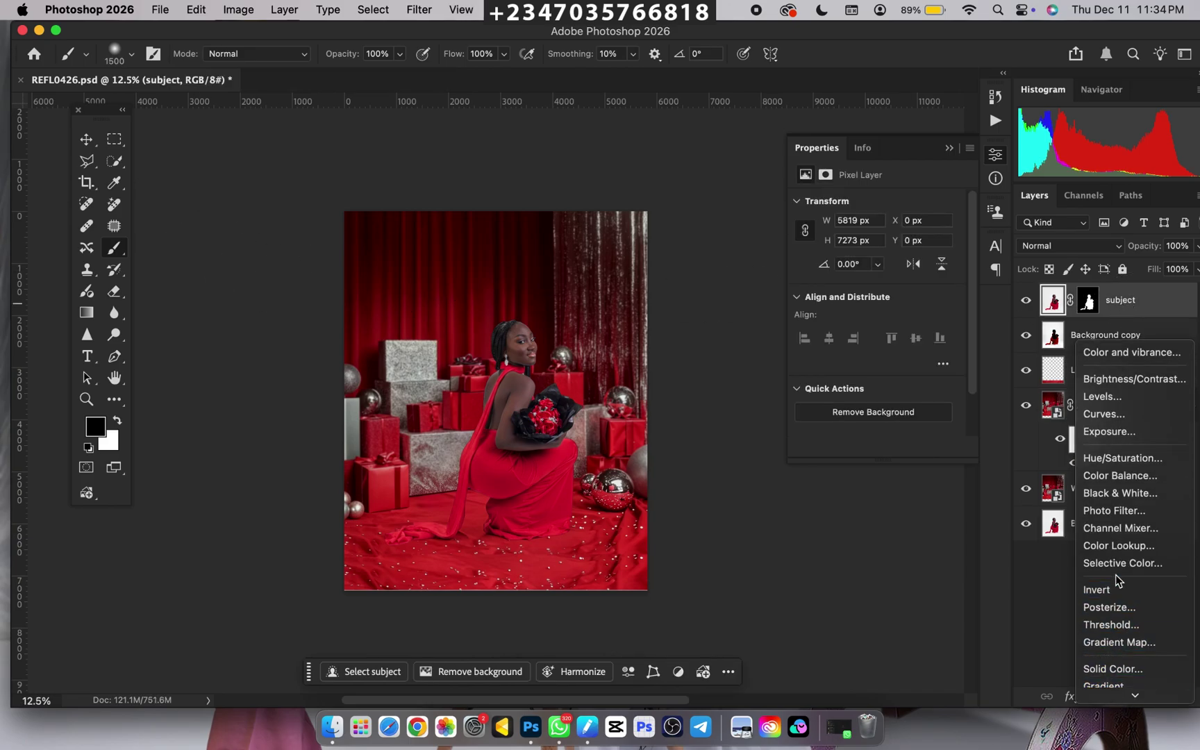
pyautogui.click(1118, 545)
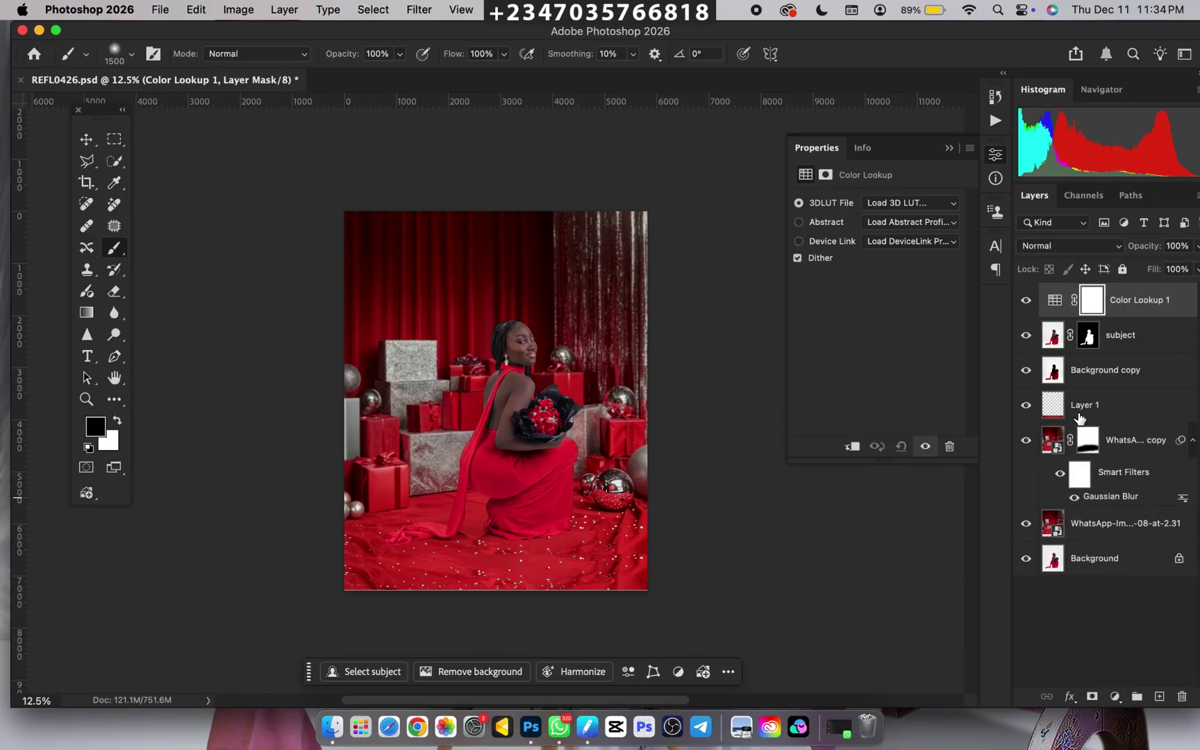
# Load the 3D LUT file mela chocolate.CUBE from the luts folder on the Reflex drive into the Color Lookup adjustment.
pyautogui.click(895, 206)
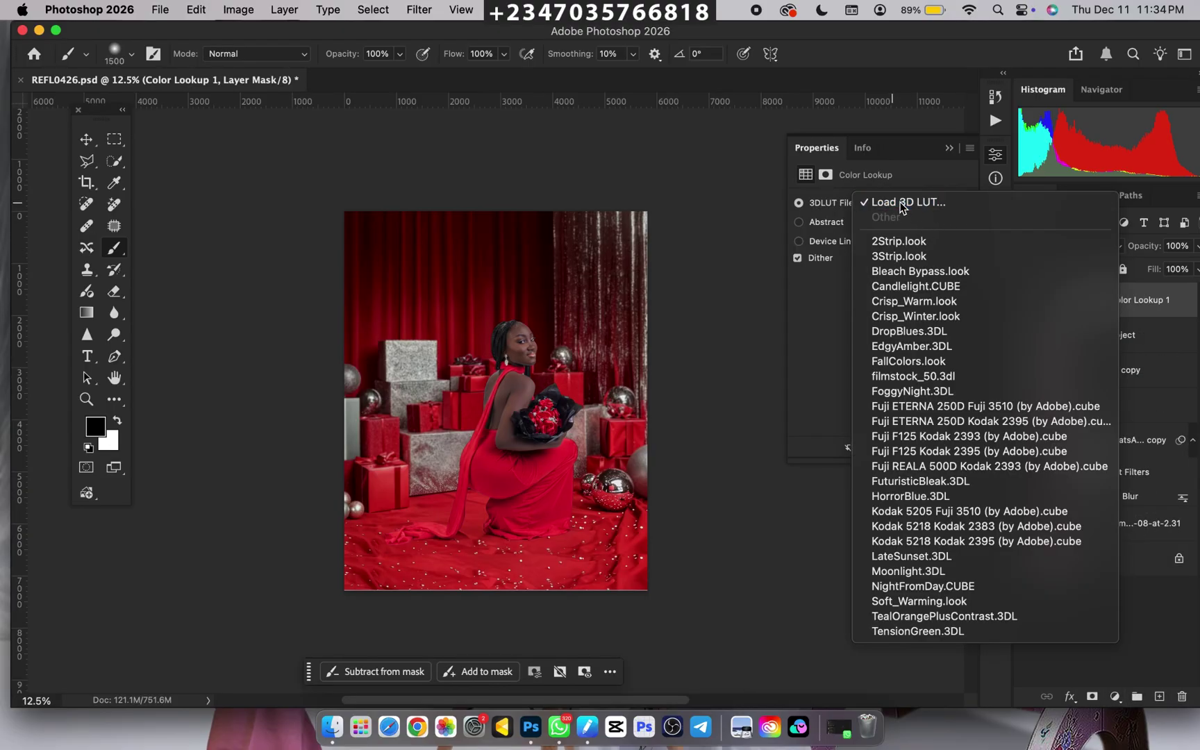
pyautogui.click(785, 242)
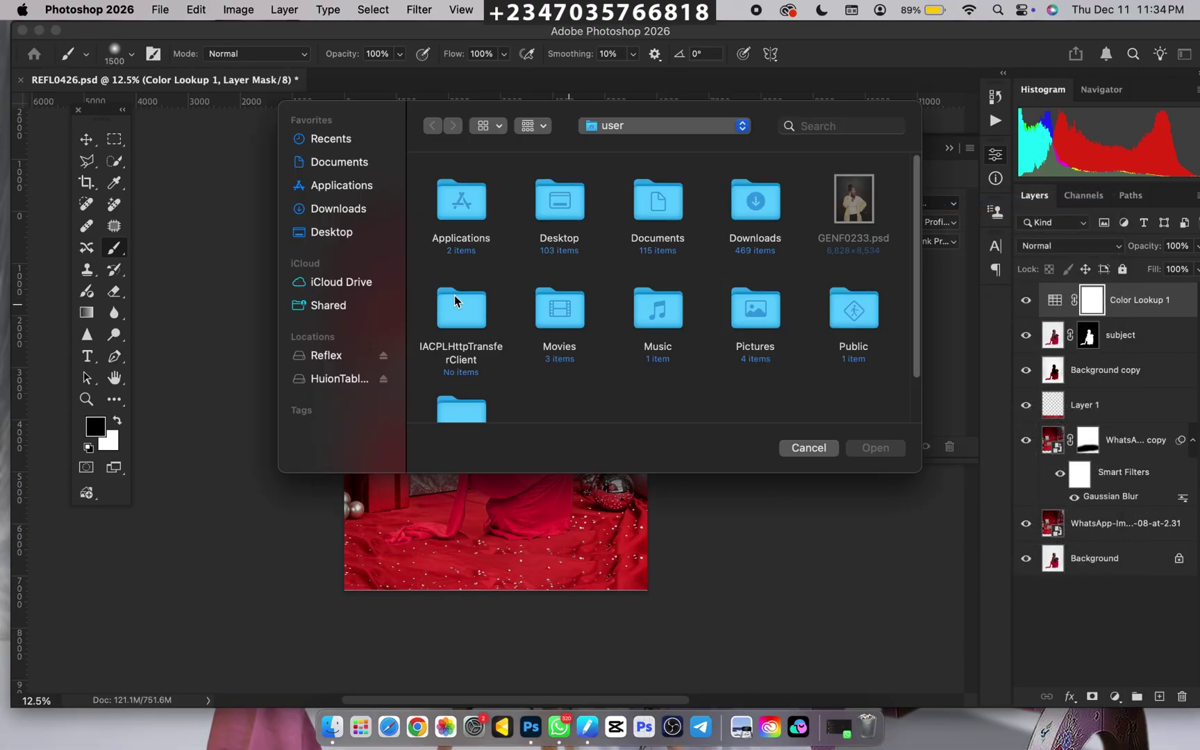
pyautogui.click(326, 356)
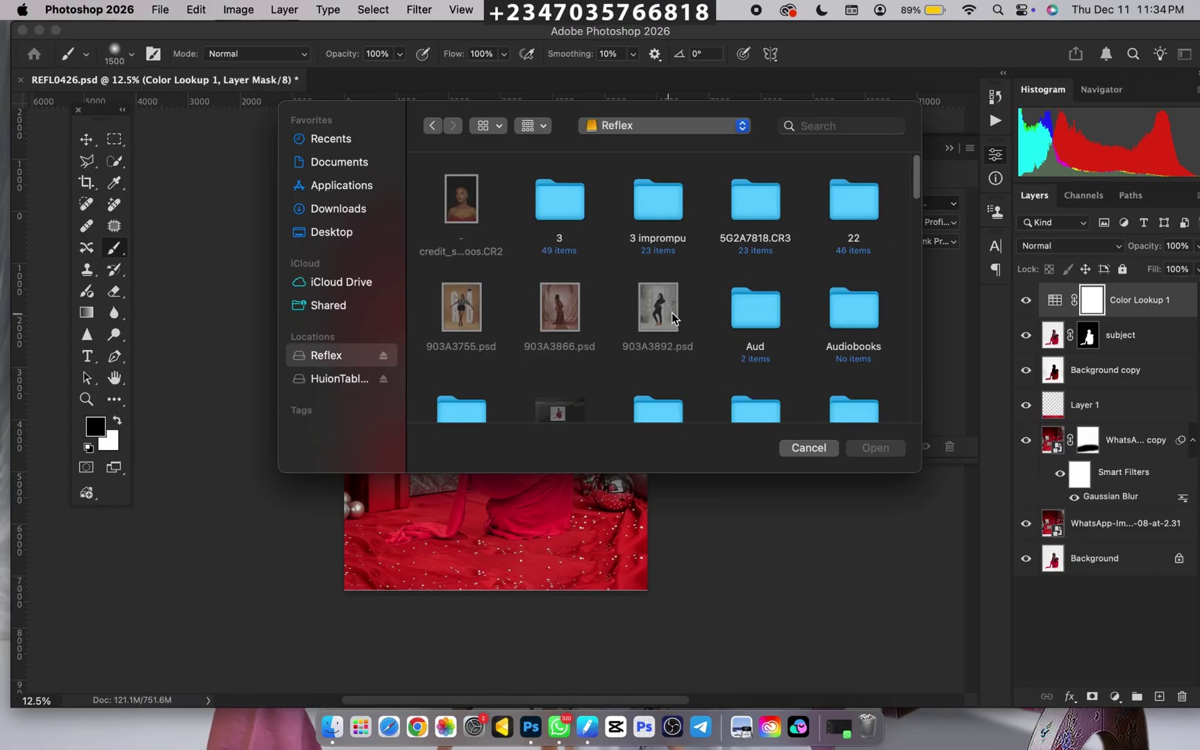
pyautogui.write('luts')
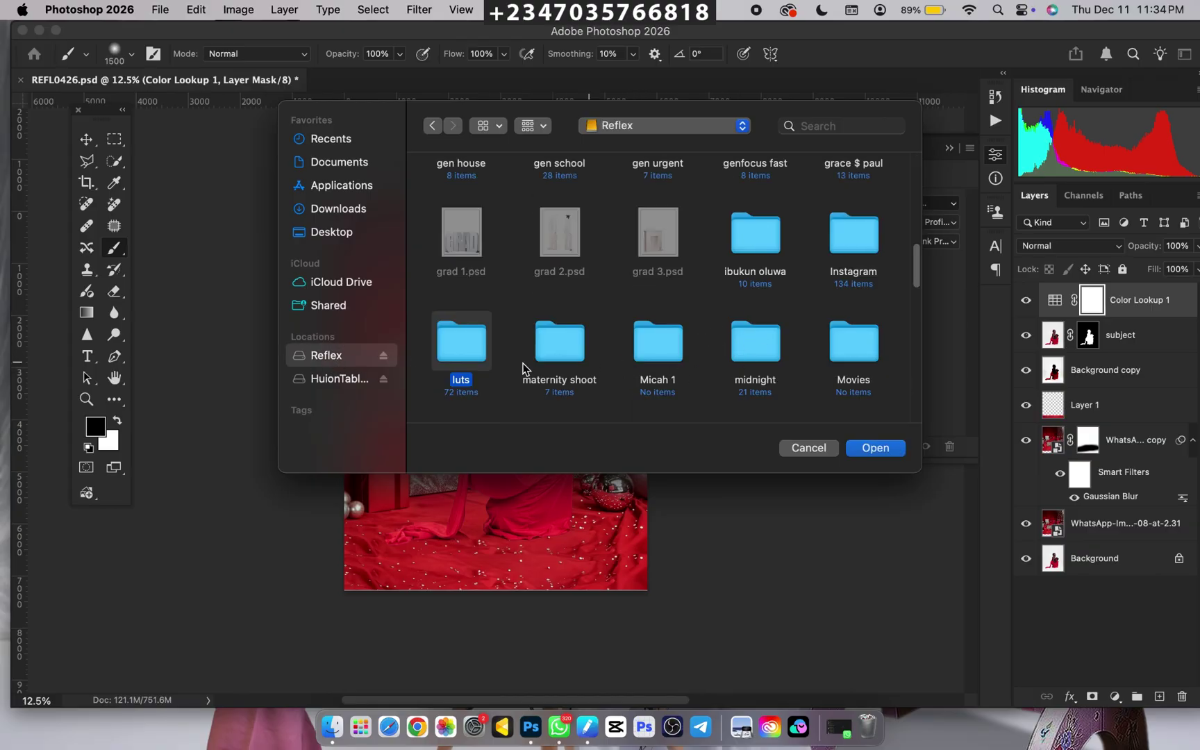
pyautogui.doubleClick(459, 341)
pyautogui.click(556, 321)
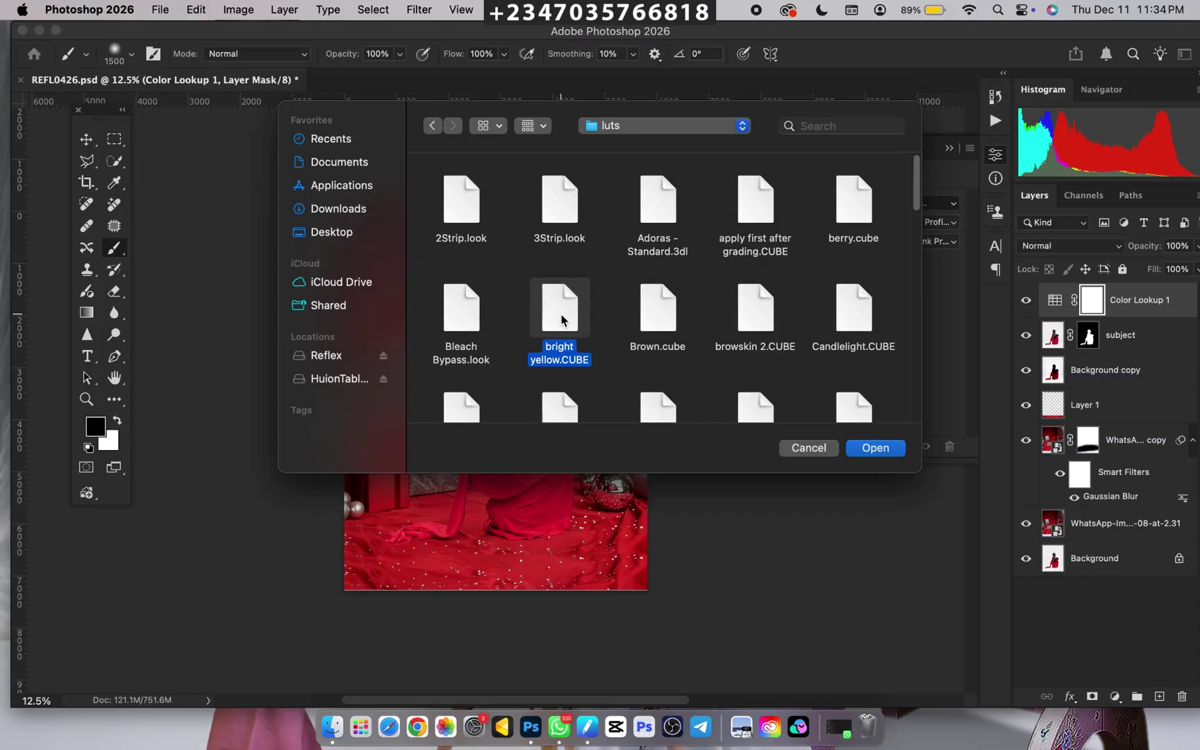
pyautogui.write('mela')
pyautogui.scroll(-4, 743, 343)
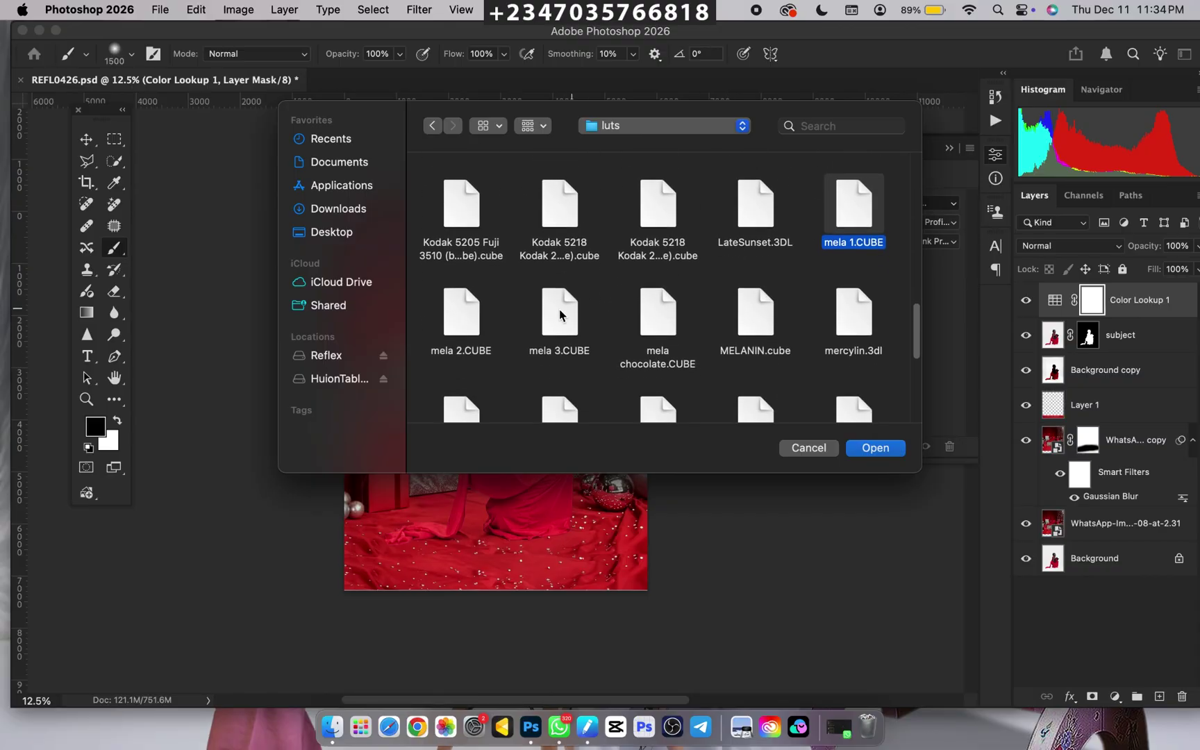
pyautogui.click(629, 323)
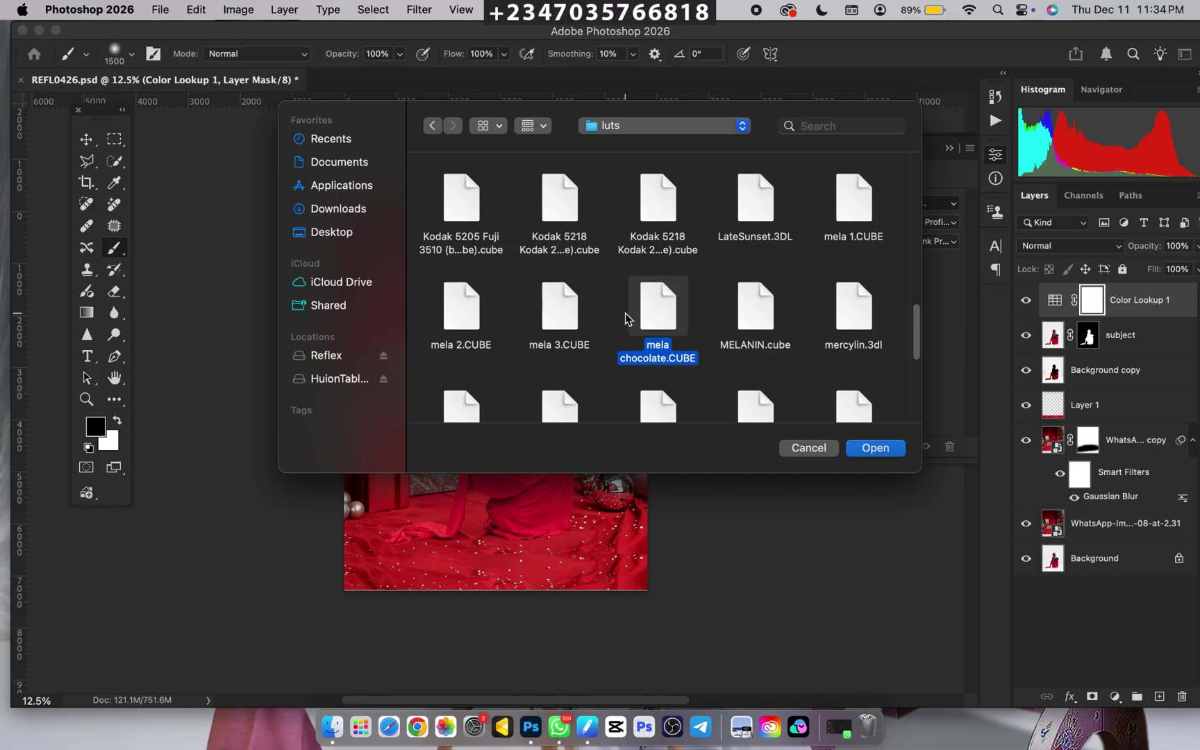
pyautogui.click(866, 452)
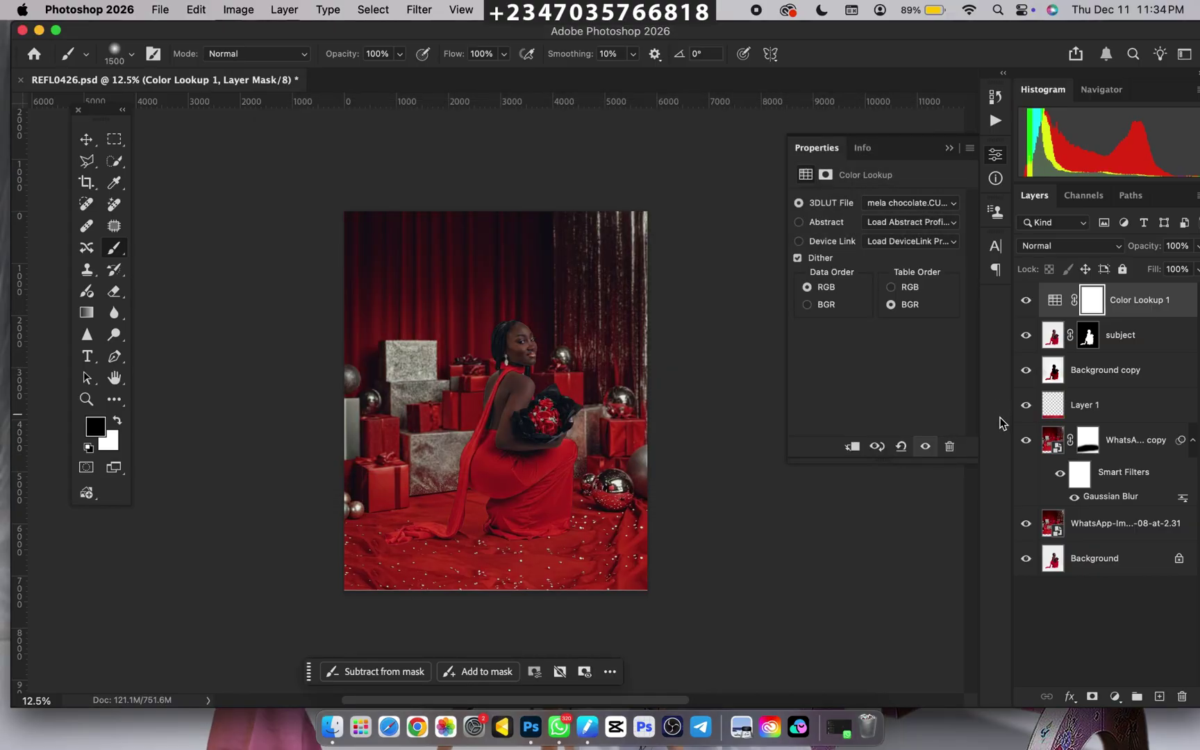
# Lower the Color Lookup layer's opacity to 46%.
pyautogui.press('super+equal')
pyautogui.press('super+equal')
pyautogui.press('super+minus')
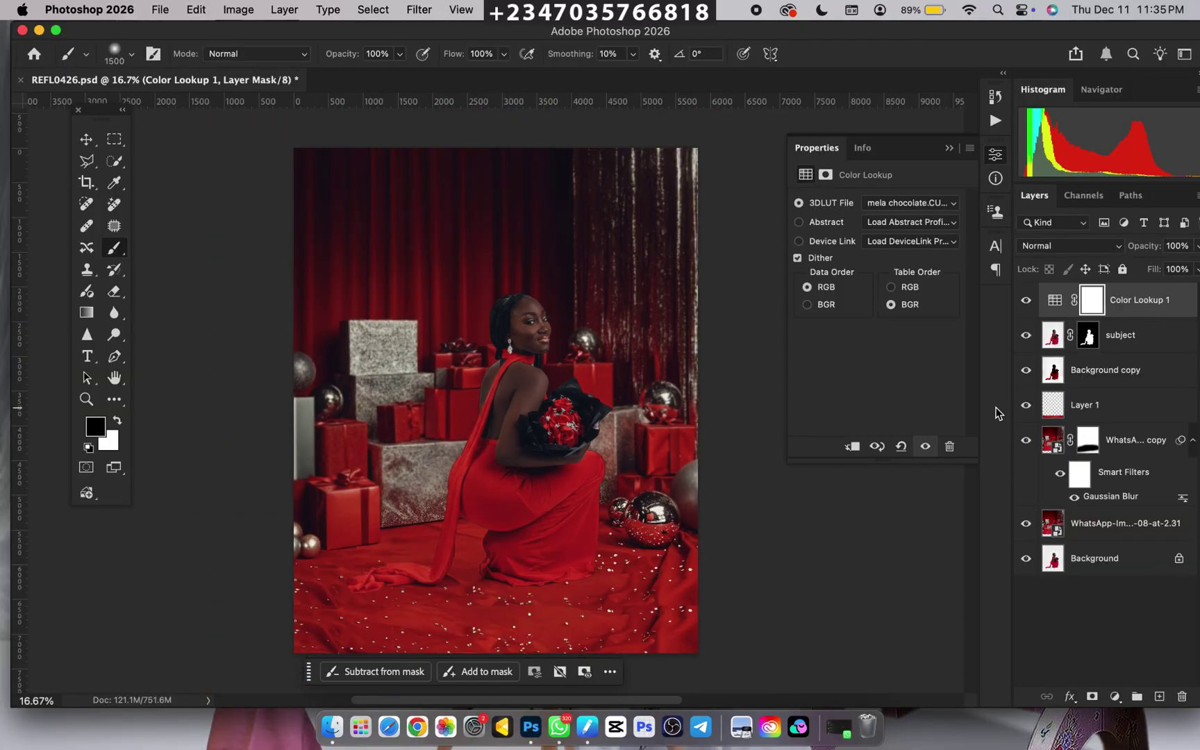
pyautogui.click(1197, 247)
pyautogui.moveTo(1192, 267); pyautogui.dragTo(1145, 270)
# Examine the color-graded composite at several magnifications, including a close look at the woman's face and shoulders.
pyautogui.press('super+minus')
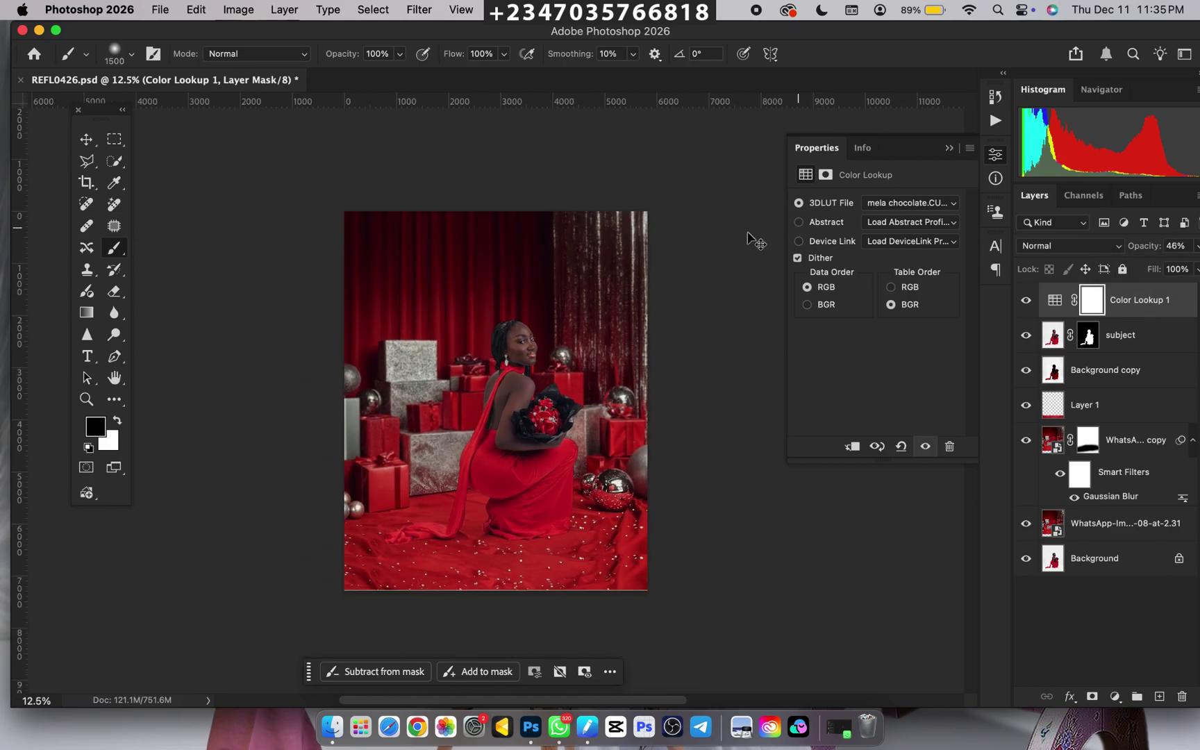
pyautogui.press('super+minus')
pyautogui.press('super+equal')
pyautogui.press('super+equal')
pyautogui.press('super+equal')
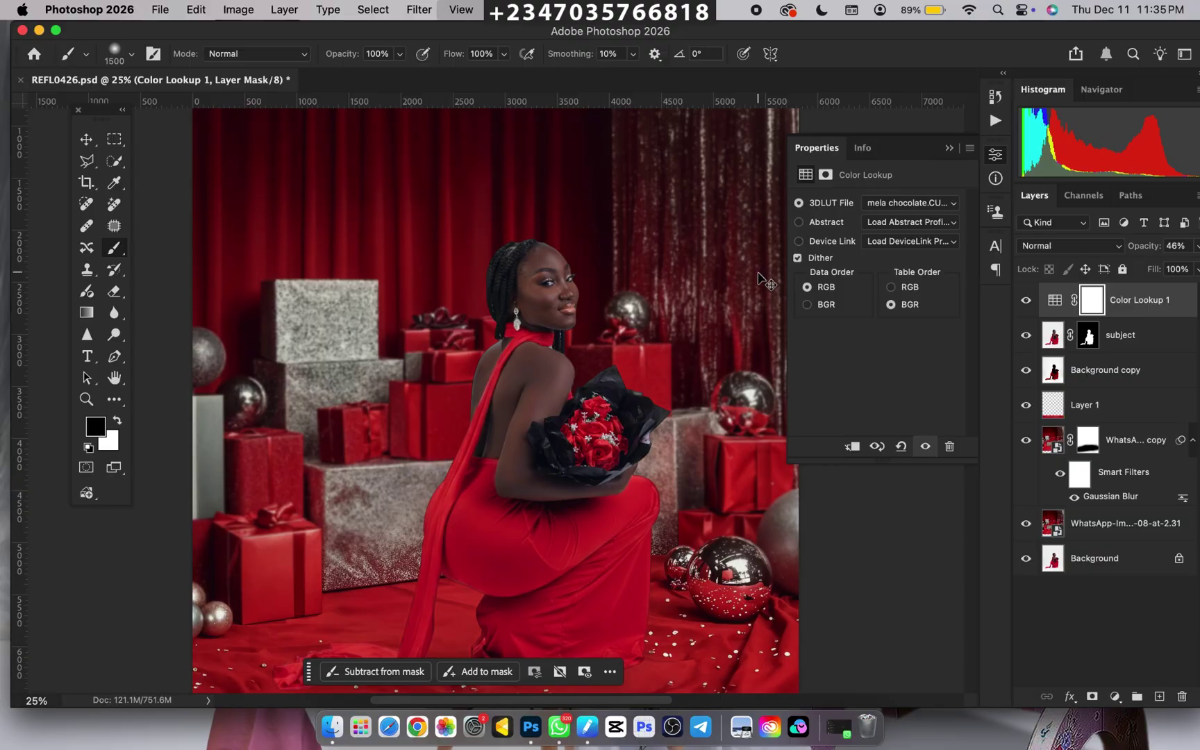
pyautogui.press('super+minus')
pyautogui.press('super+minus')
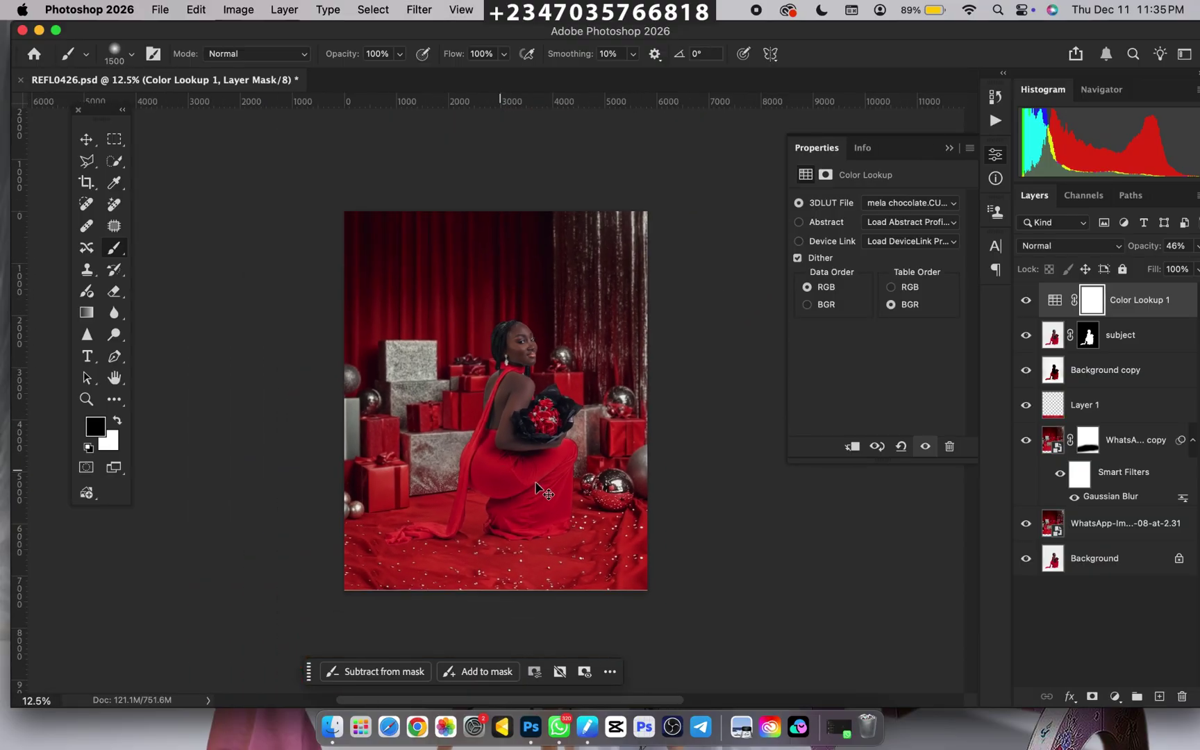
pyautogui.press('super+equal')
pyautogui.press('super+equal')
pyautogui.press('super+minus')
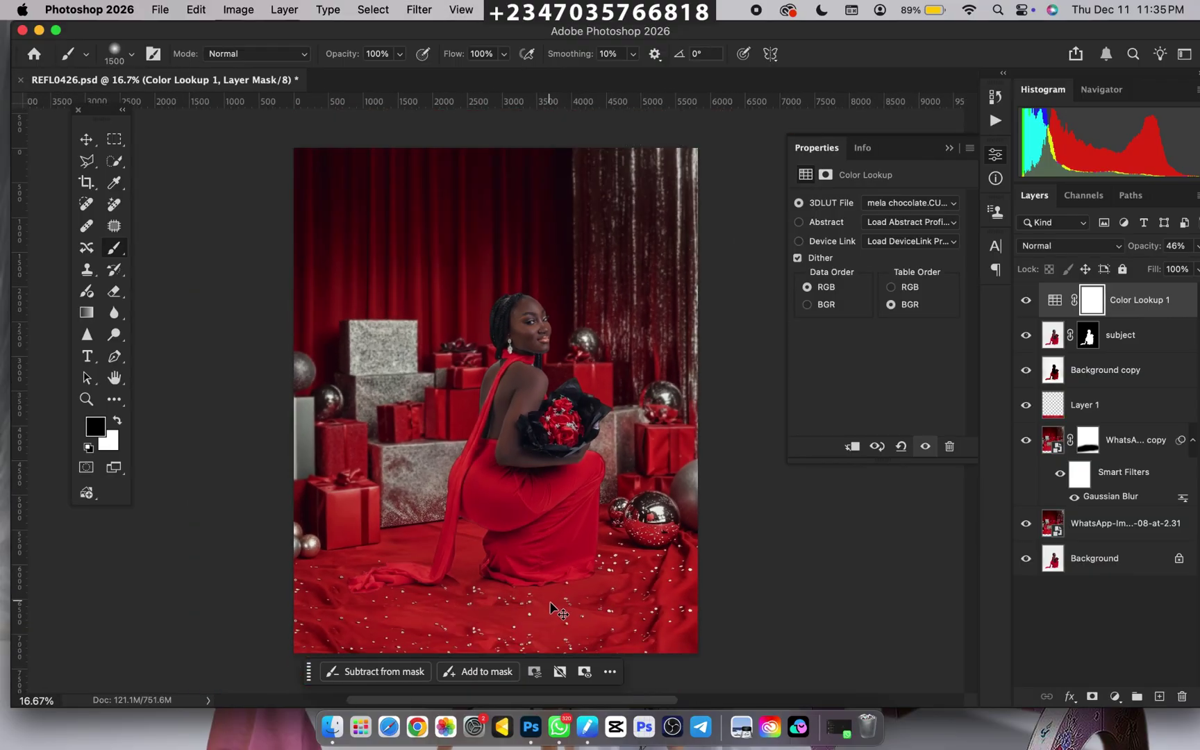
pyautogui.press('super+minus')
pyautogui.press('super+equal')
pyautogui.press('super+minus')
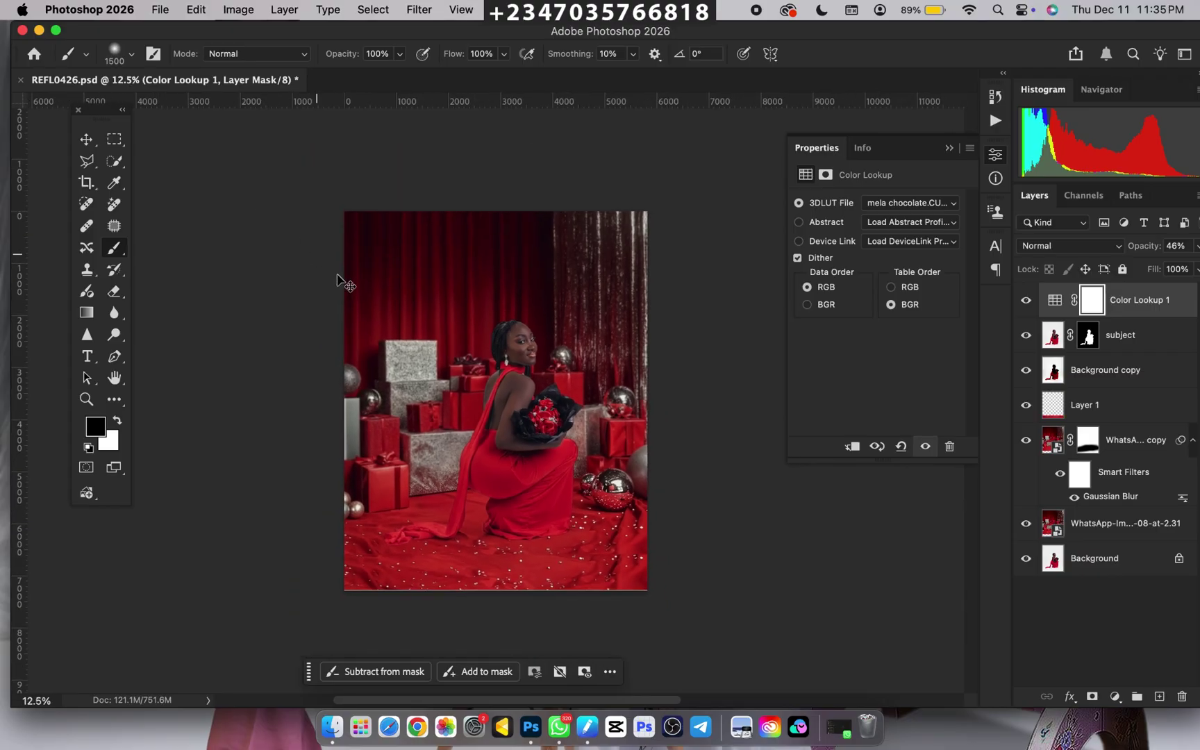
pyautogui.press('super+equal')
pyautogui.press('super+minus')
pyautogui.press('super+equal')
pyautogui.press('super+equal')
pyautogui.press('super+equal')
pyautogui.press('super+equal')
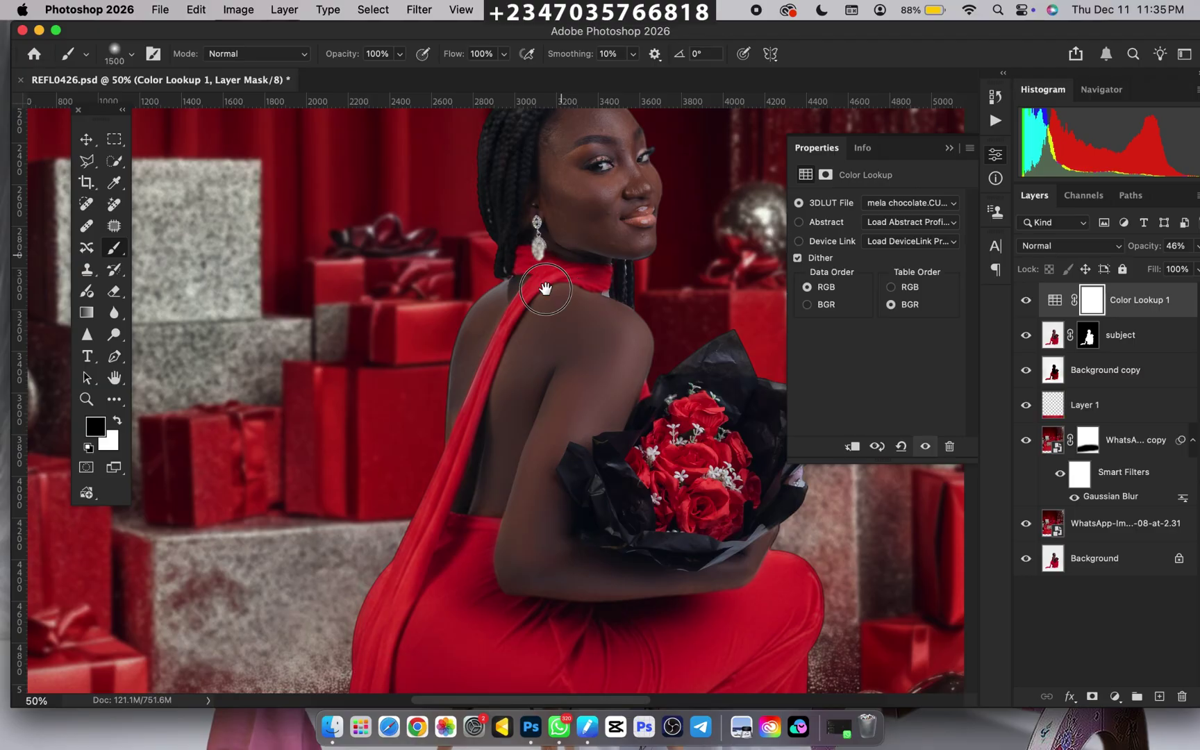
pyautogui.moveTo(545, 288); pyautogui.dragTo(417, 527)
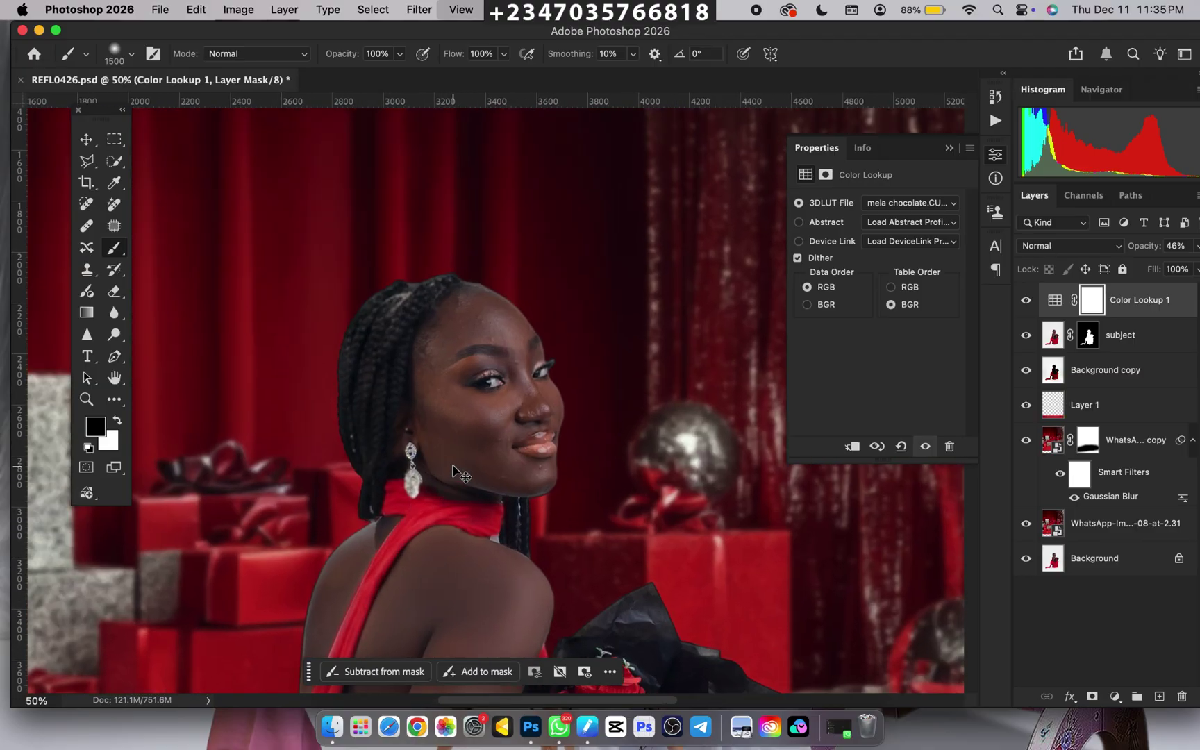
pyautogui.press('super+equal')
pyautogui.press('super+0')
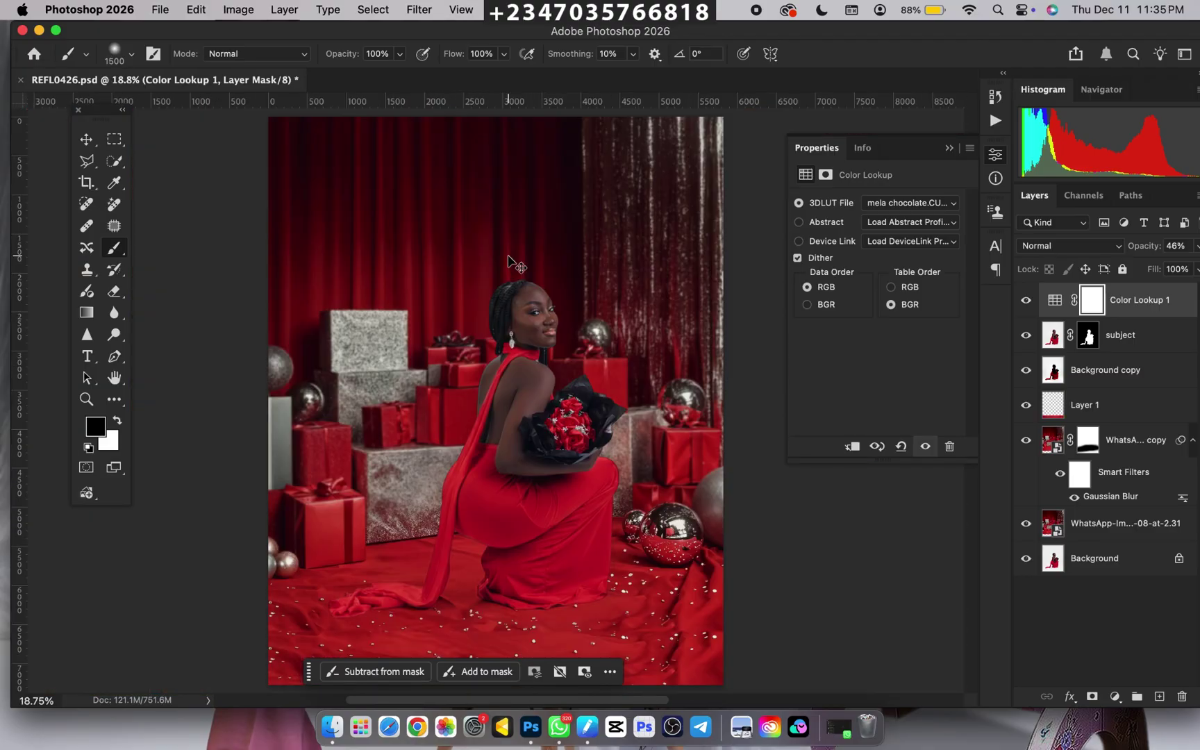
pyautogui.scroll(5, 514, 264)
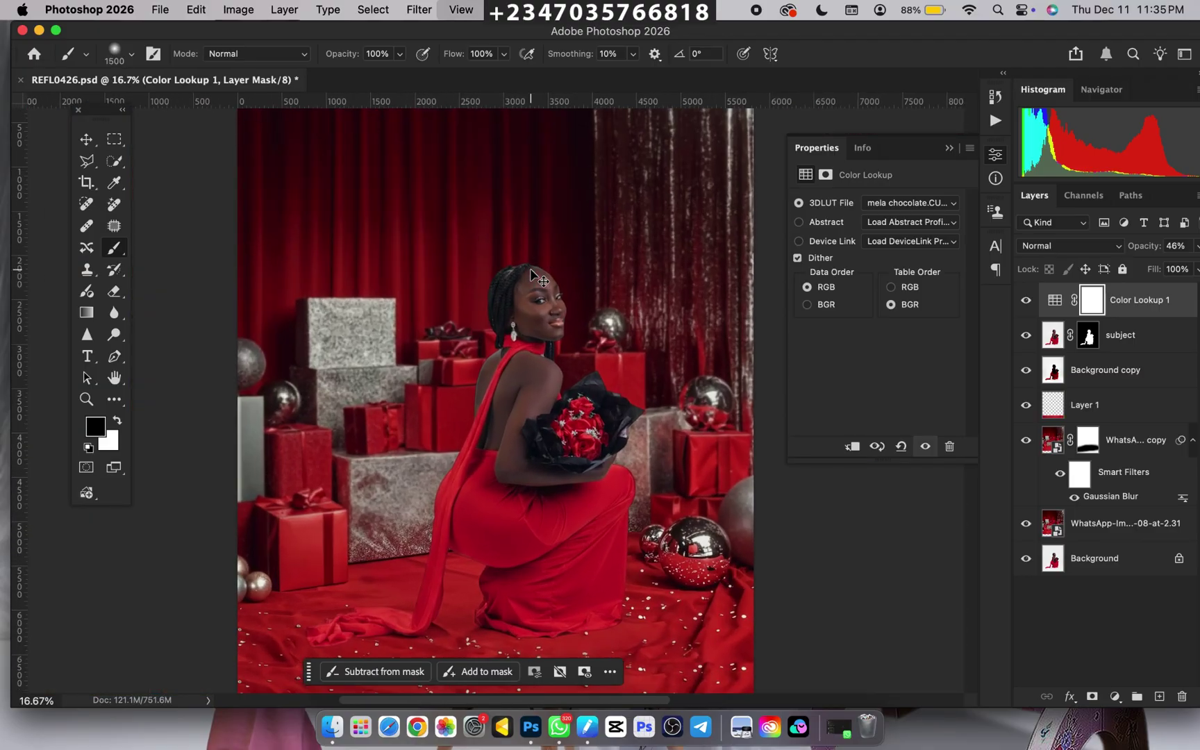
pyautogui.press('super+minus')
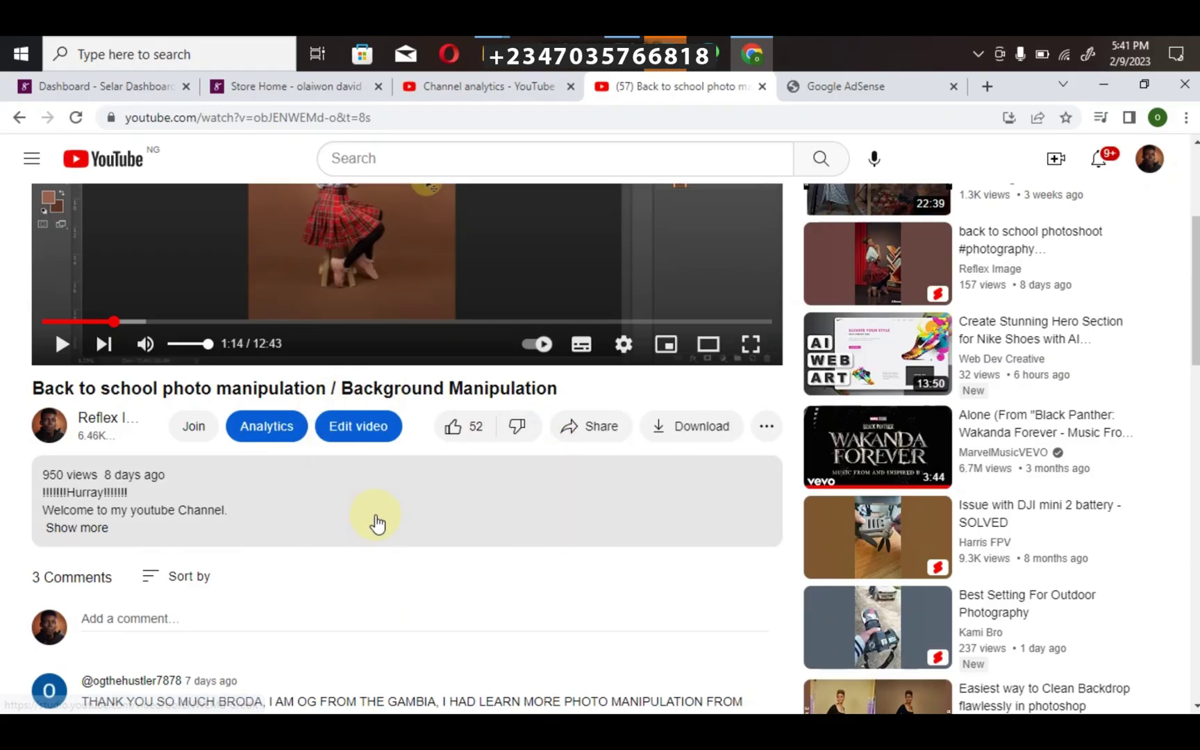
# Expand the description of the YouTube video "Back to school photo manipulation / Background Manipulation" and read its links.
pyautogui.scroll(2, 389, 425)
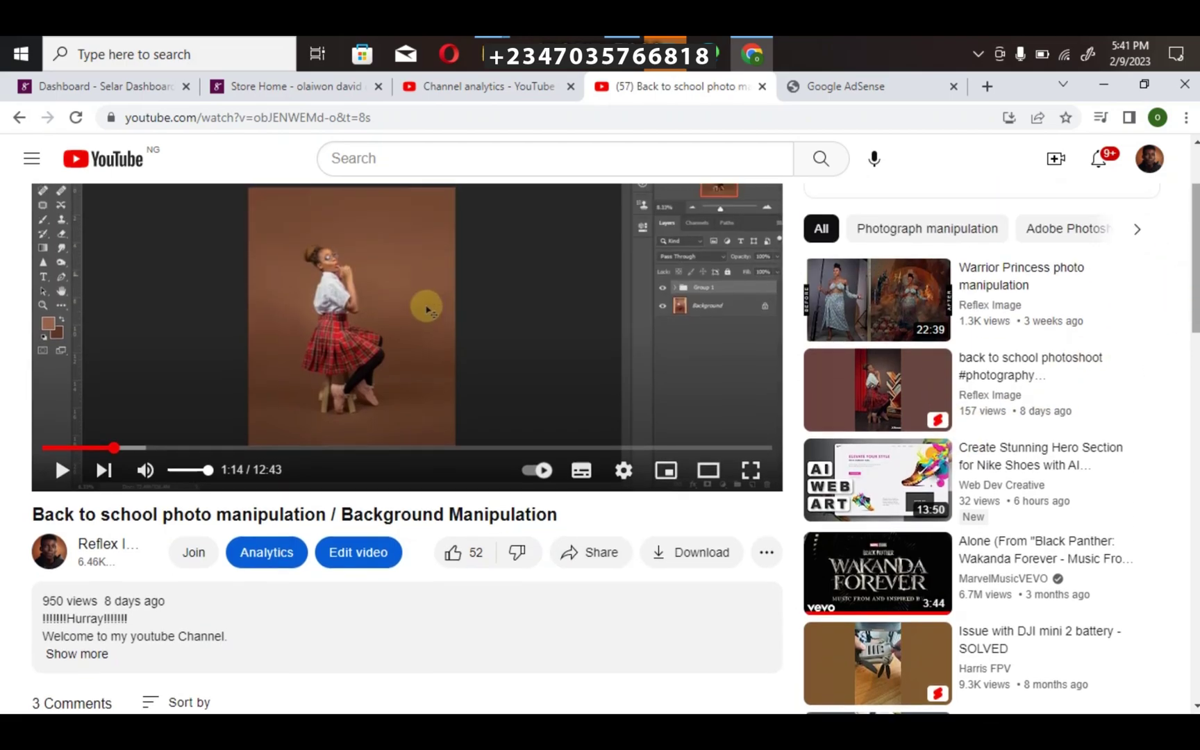
pyautogui.scroll(-3, 389, 425)
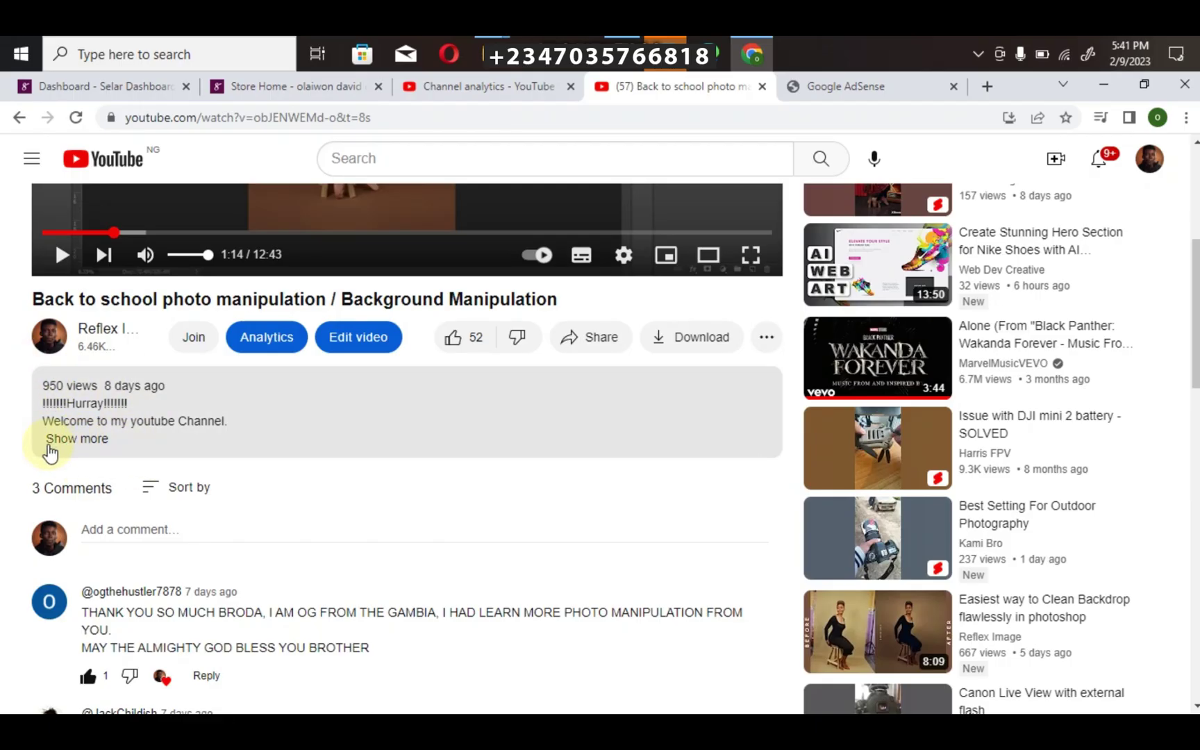
pyautogui.click(74, 446)
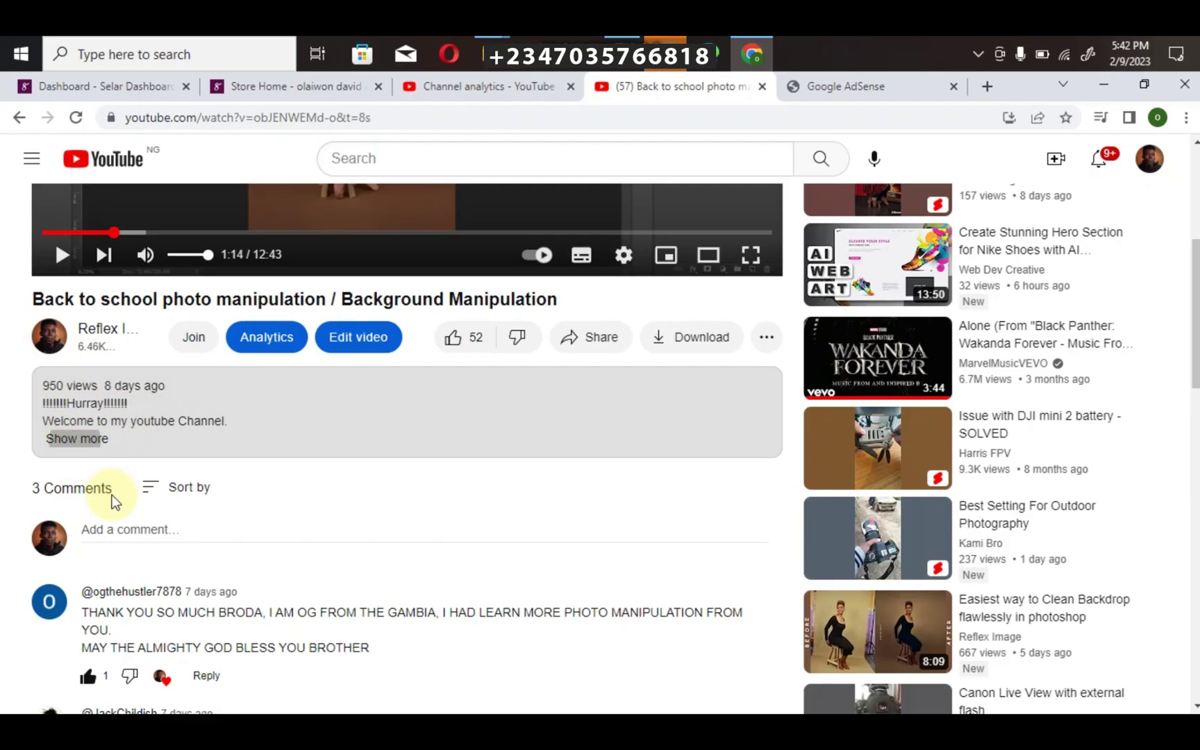
pyautogui.scroll(-4, 1031, 415)
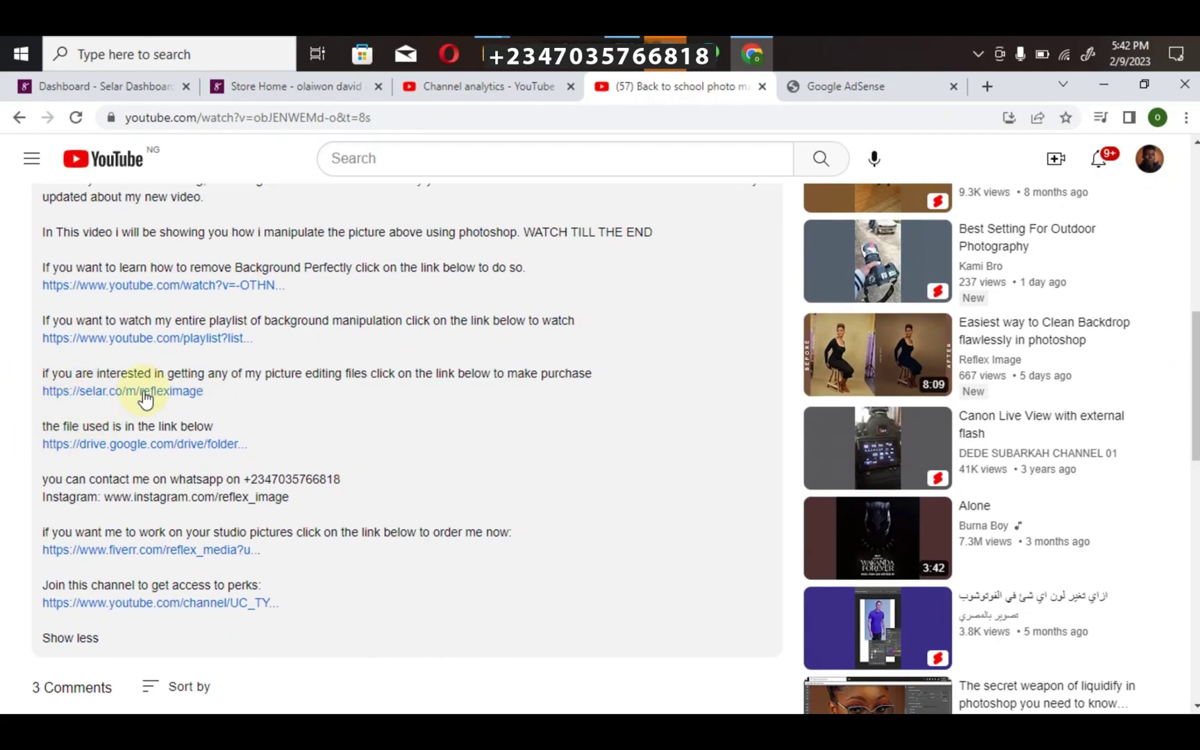
# Switch to the Selar store page, look through its featured and full product lists, and open the currency choice.
pyautogui.click(256, 85)
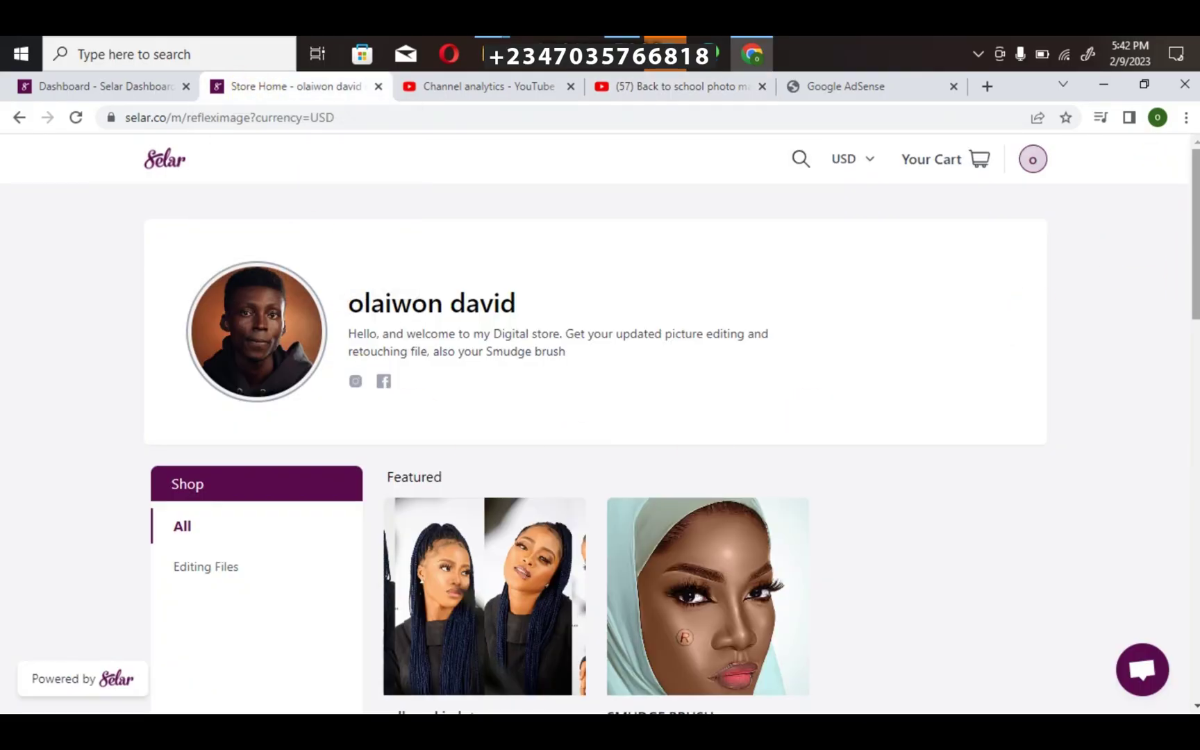
pyautogui.moveTo(1196, 278); pyautogui.dragTo(1195, 372)
pyautogui.scroll(1, 560, 420)
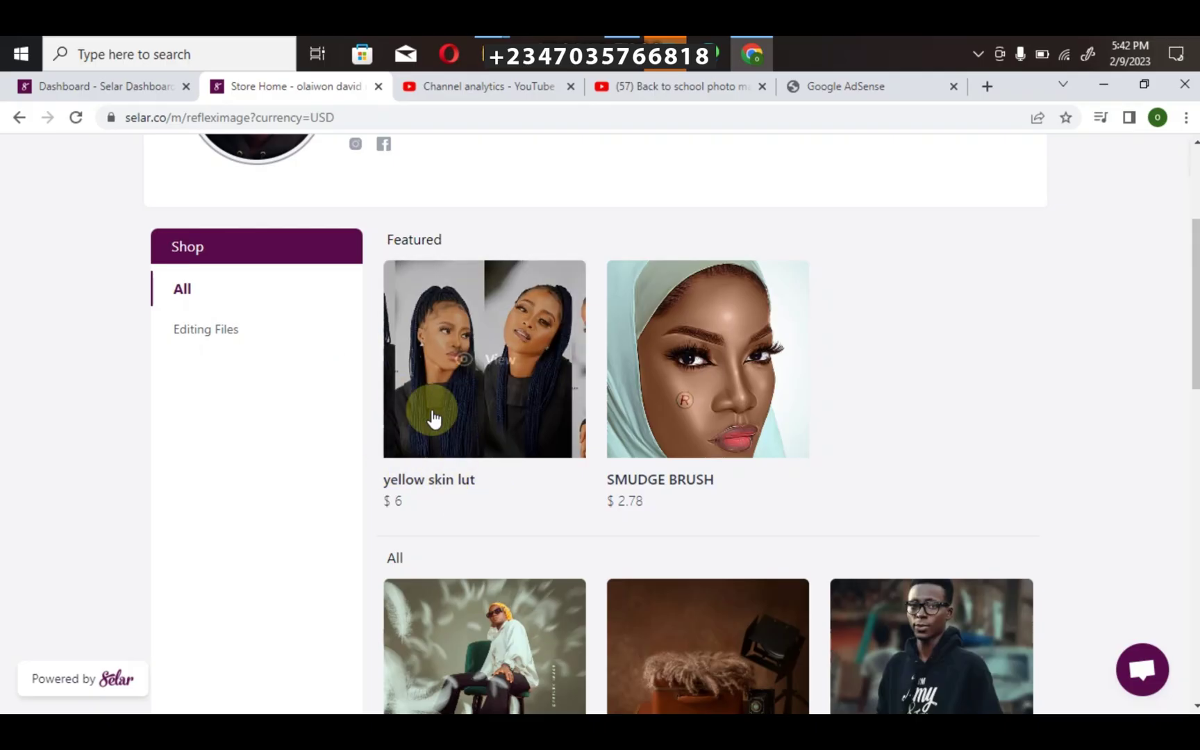
pyautogui.scroll(-4, 665, 403)
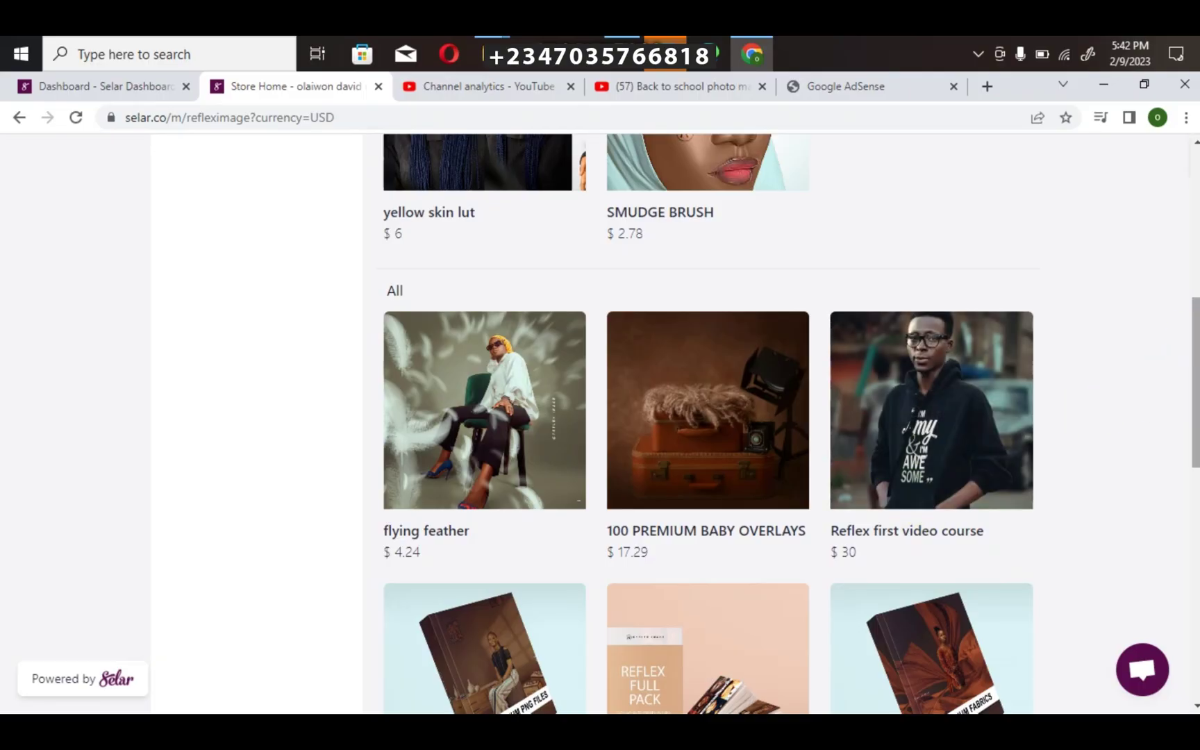
pyautogui.moveTo(1195, 361); pyautogui.dragTo(1195, 447)
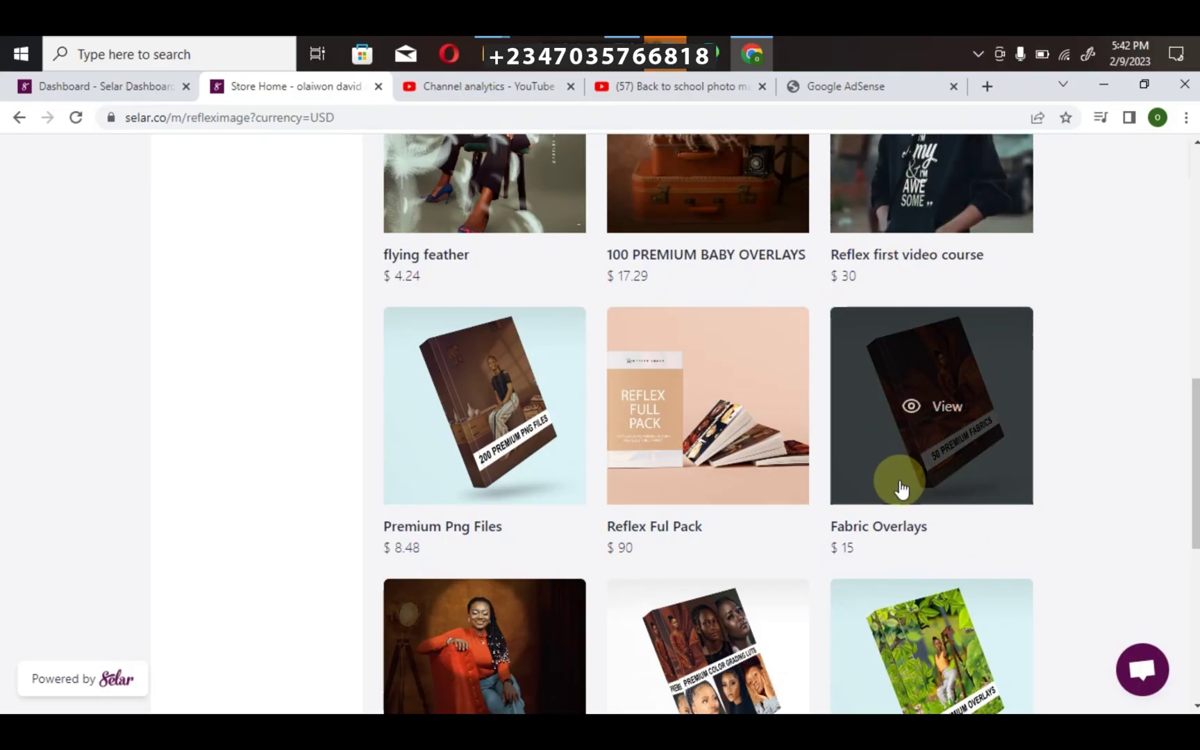
pyautogui.moveTo(1195, 415); pyautogui.dragTo(1166, 512)
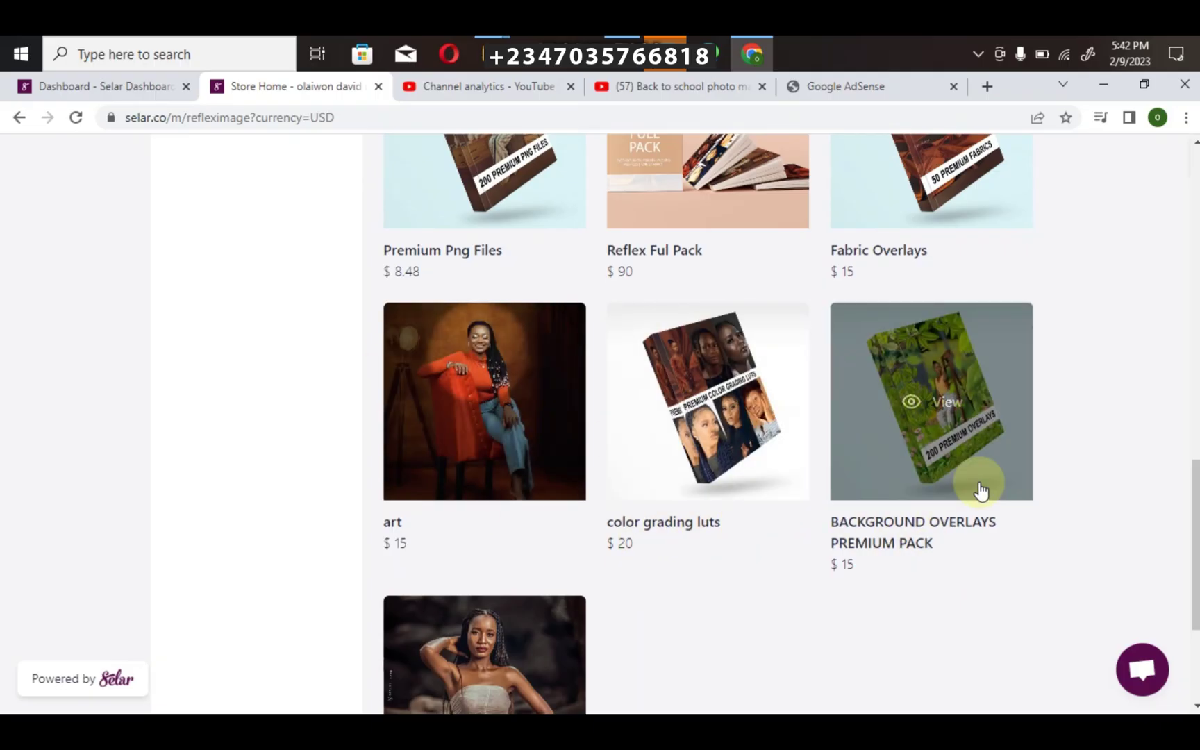
pyautogui.scroll(-3, 678, 541)
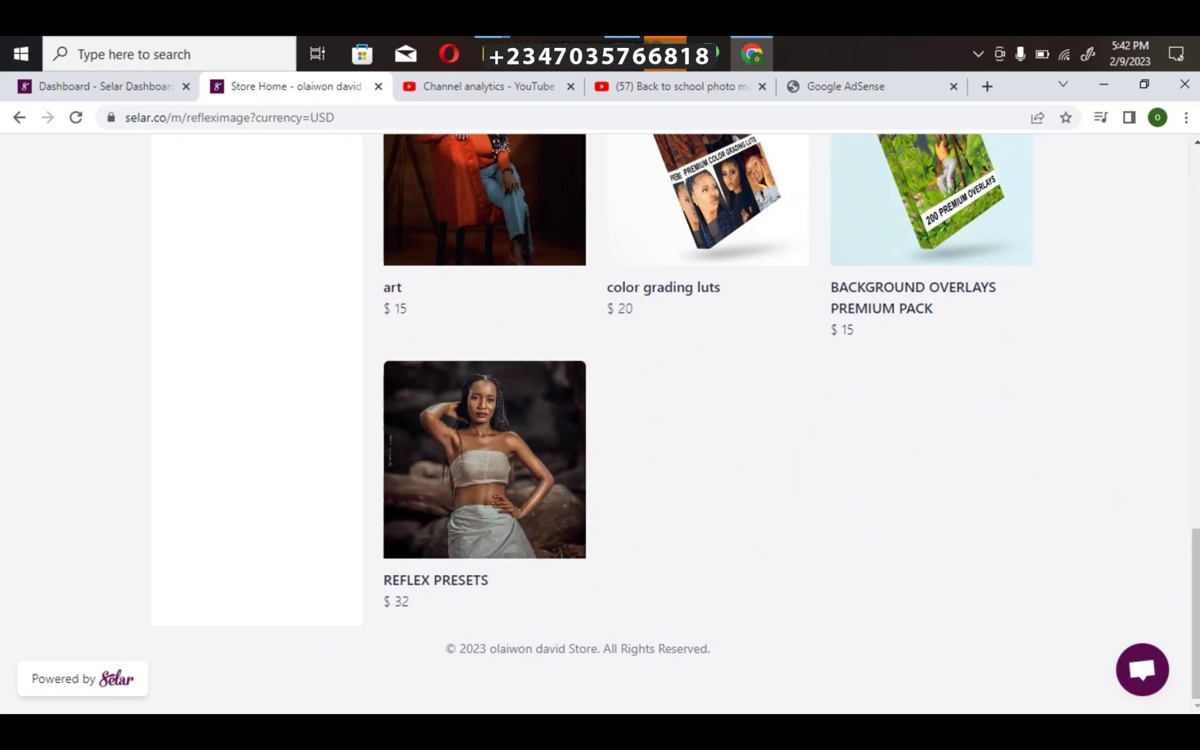
pyautogui.moveTo(1195, 556); pyautogui.dragTo(1195, 260)
pyautogui.moveTo(1196, 319); pyautogui.dragTo(1195, 517)
pyautogui.scroll(10, 1065, 265)
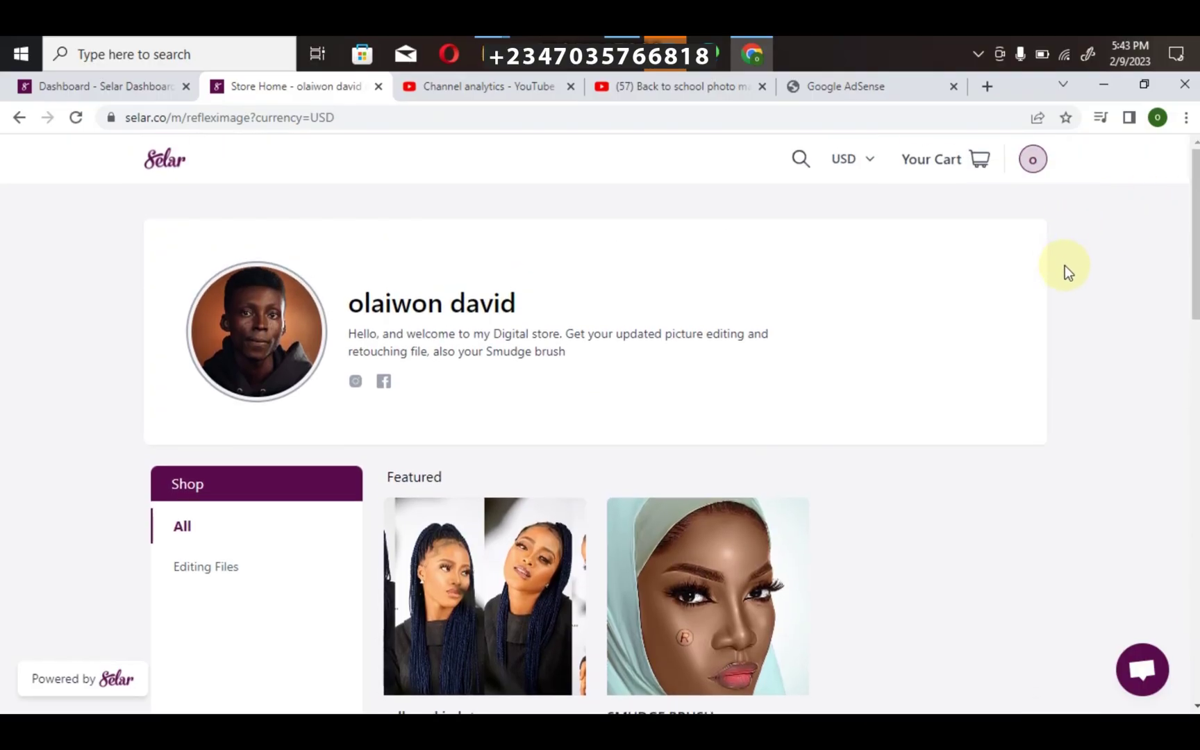
pyautogui.click(841, 167)
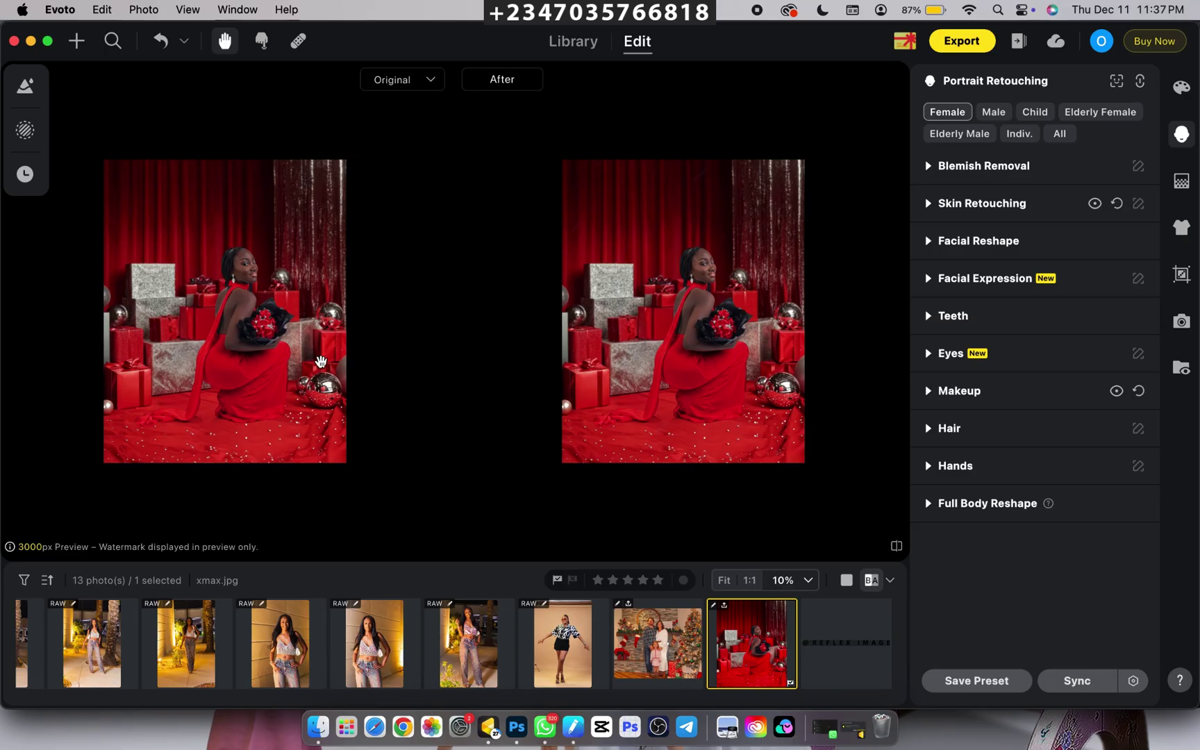
# Examine the woman's face in the side-by-side view at increasing magnification, comparing the image before and after the existing retouch.
pyautogui.scroll(2, 320, 360)
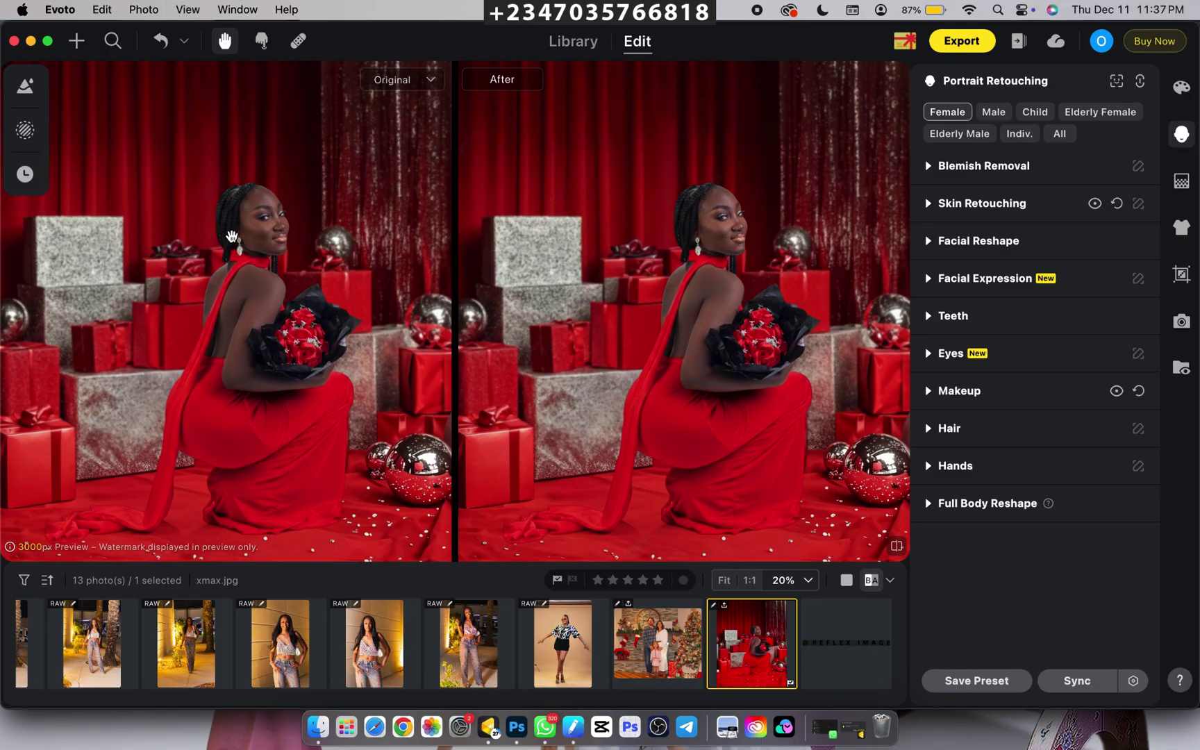
pyautogui.scroll(3, 727, 297)
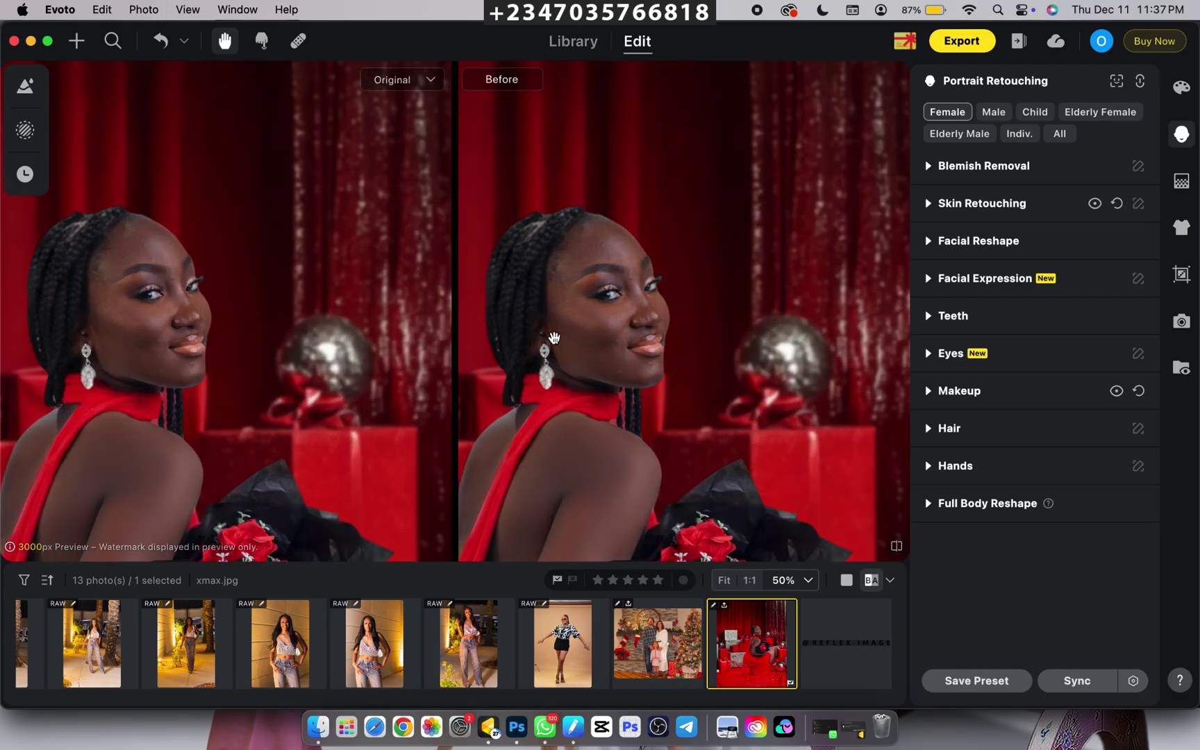
pyautogui.scroll(2, 406, 318)
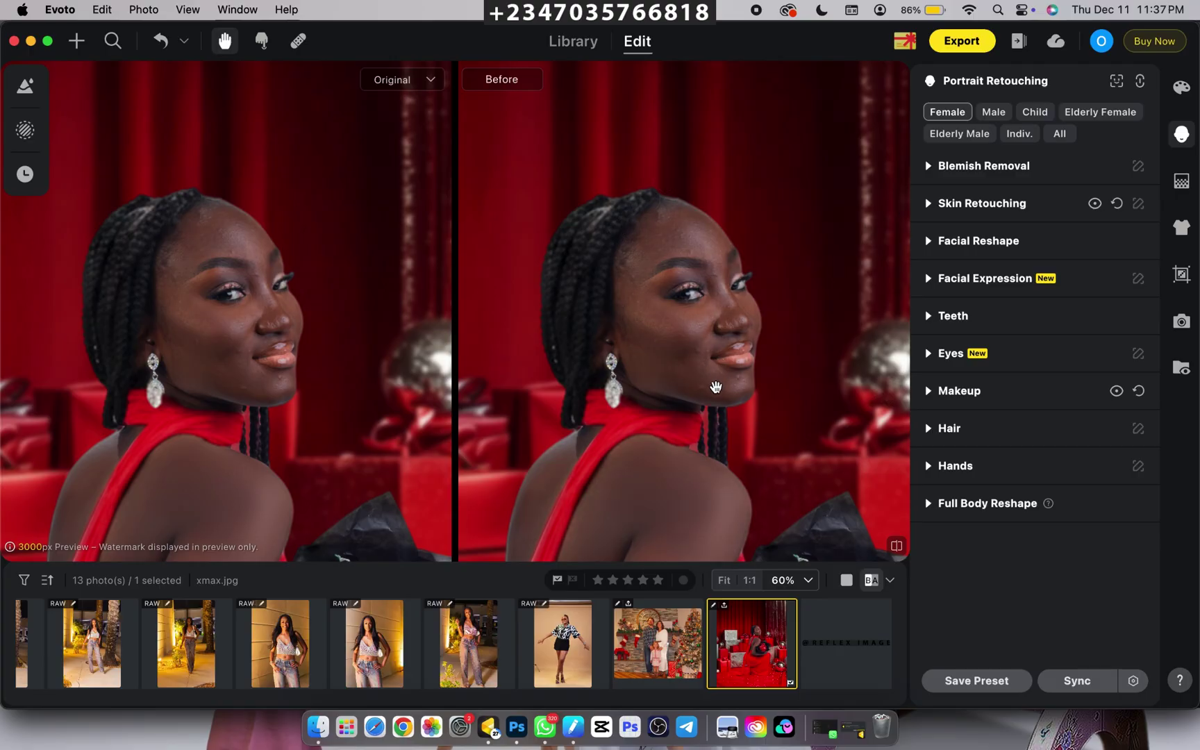
pyautogui.press('super+equal')
pyautogui.press('super+minus')
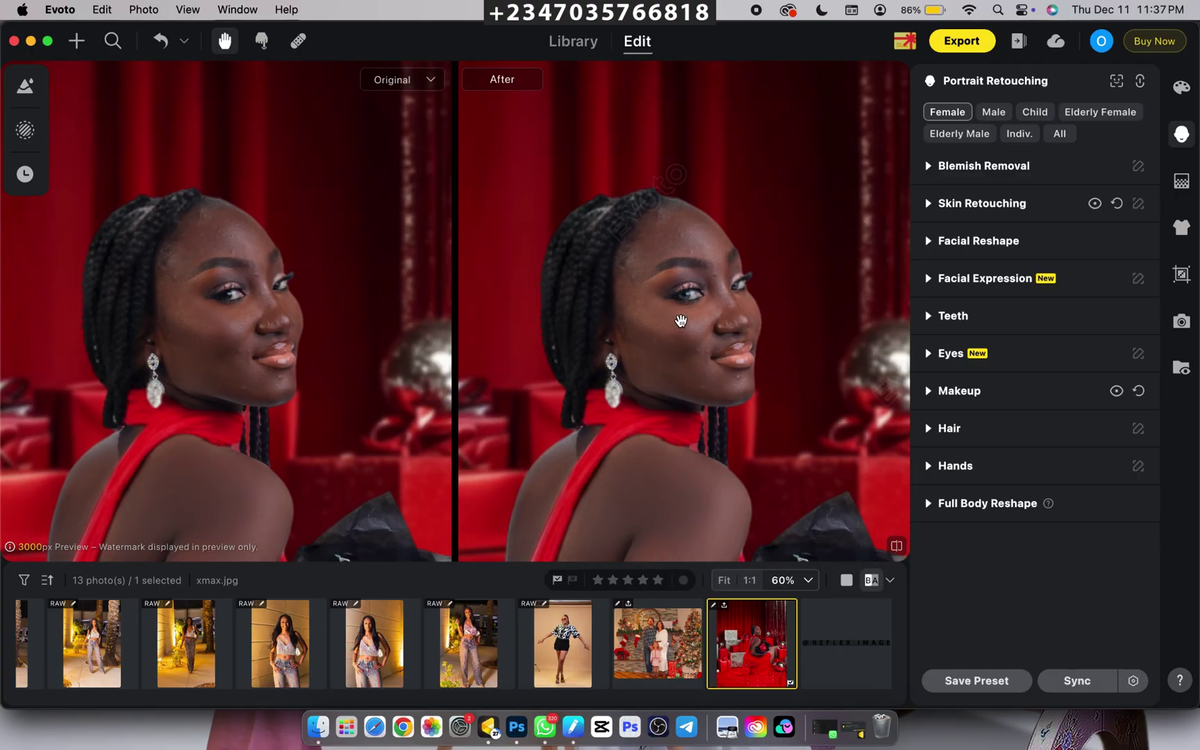
pyautogui.scroll(1, 680, 320)
pyautogui.press('super+minus')
pyautogui.press('super+equal')
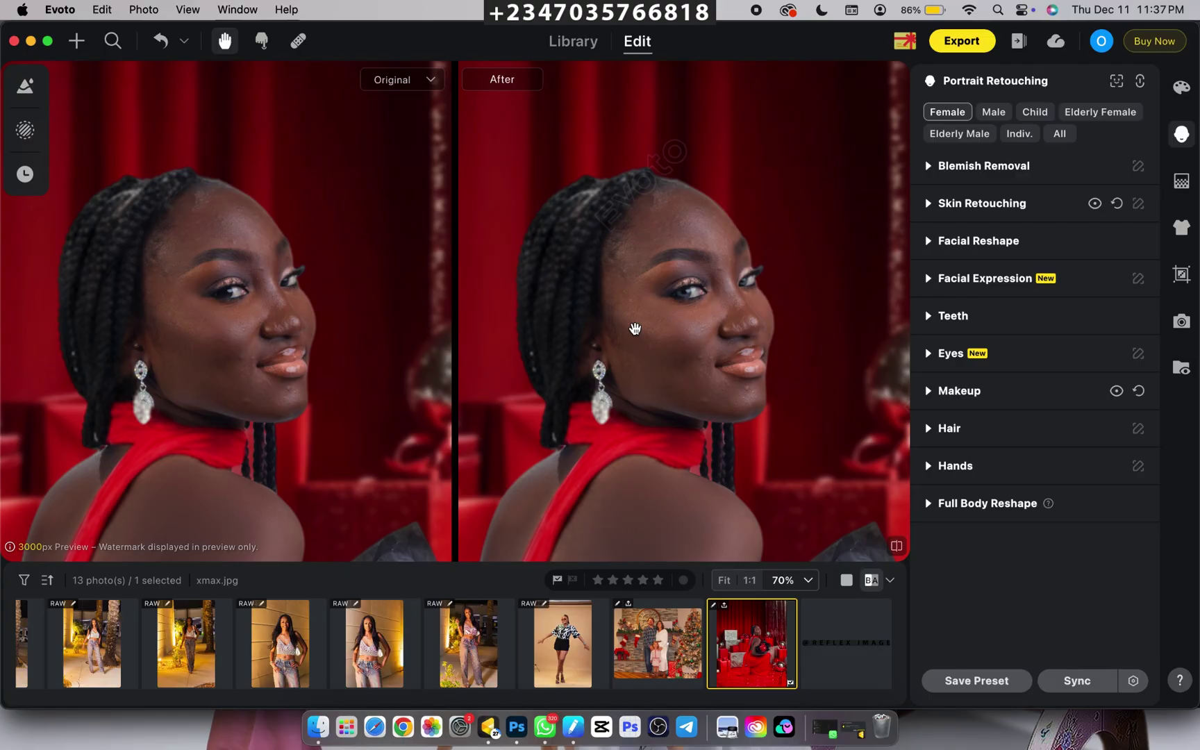
# In the face blemish removal settings, set Freckles & Acne to 100, Dark Circles to 97 and Eye Bags to 100.
pyautogui.click(929, 167)
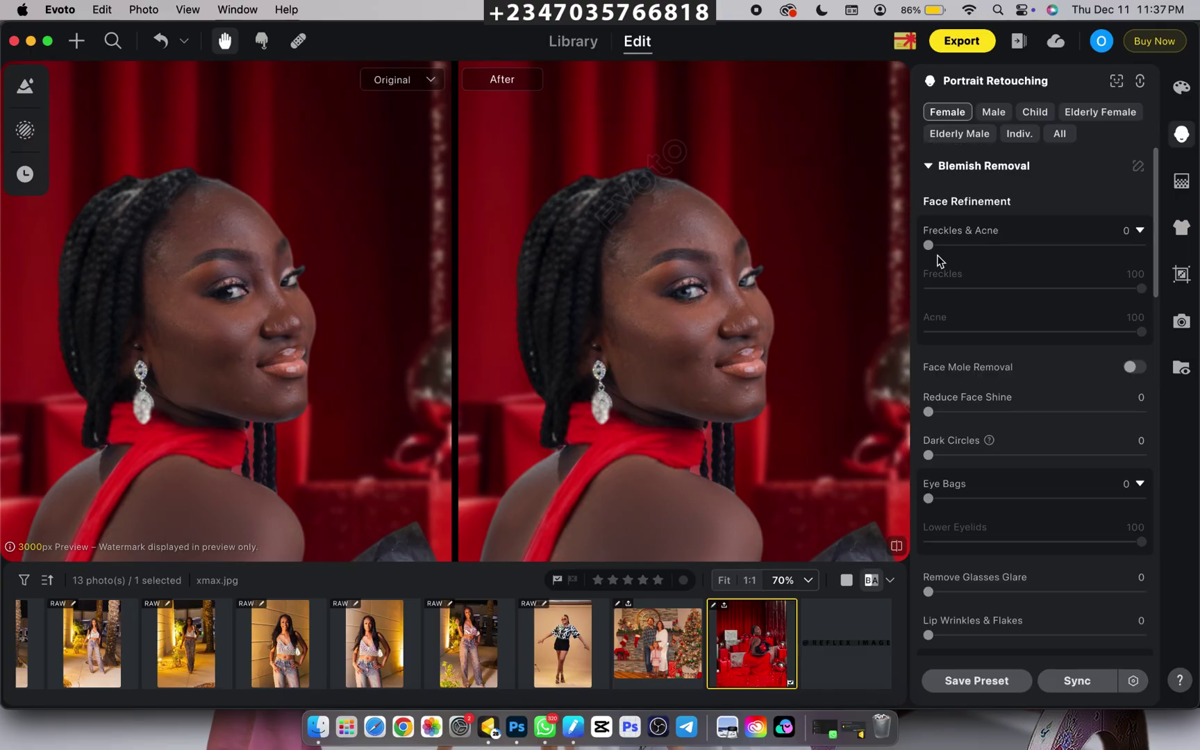
pyautogui.moveTo(930, 247); pyautogui.dragTo(1144, 246)
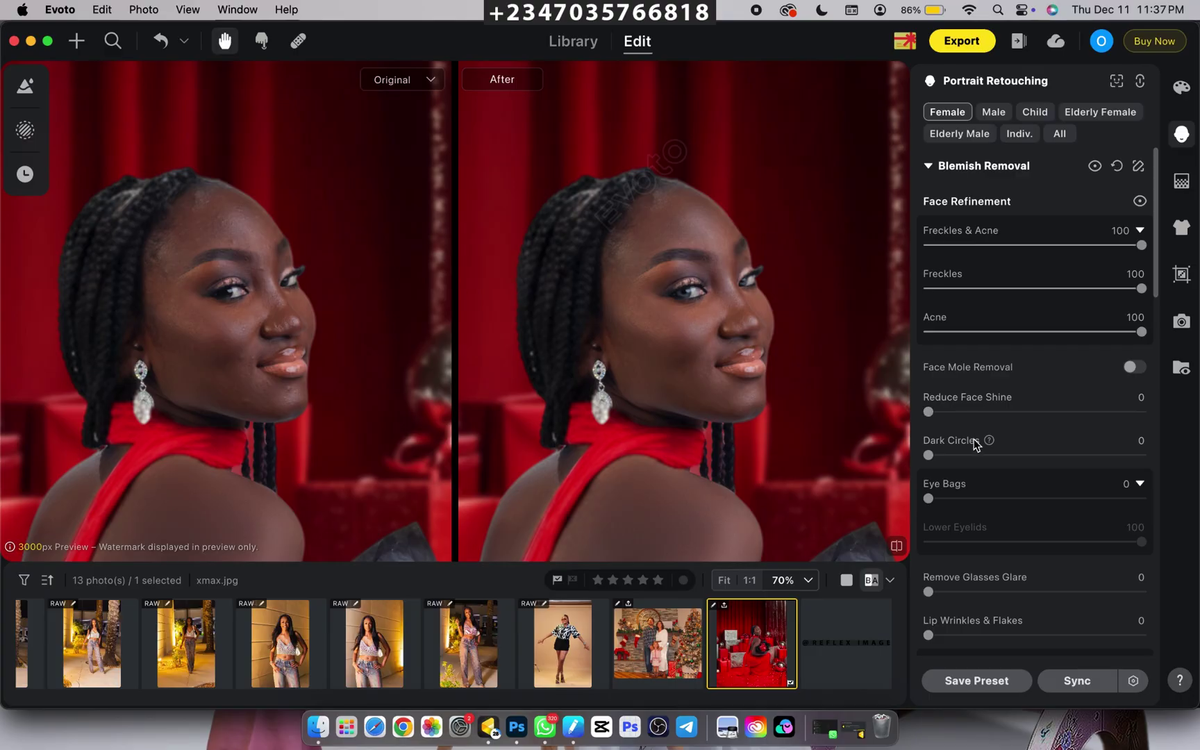
pyautogui.scroll(-1, 963, 438)
pyautogui.scroll(-1, 962, 437)
pyautogui.moveTo(929, 390); pyautogui.dragTo(1134, 391)
pyautogui.moveTo(928, 434); pyautogui.dragTo(1139, 432)
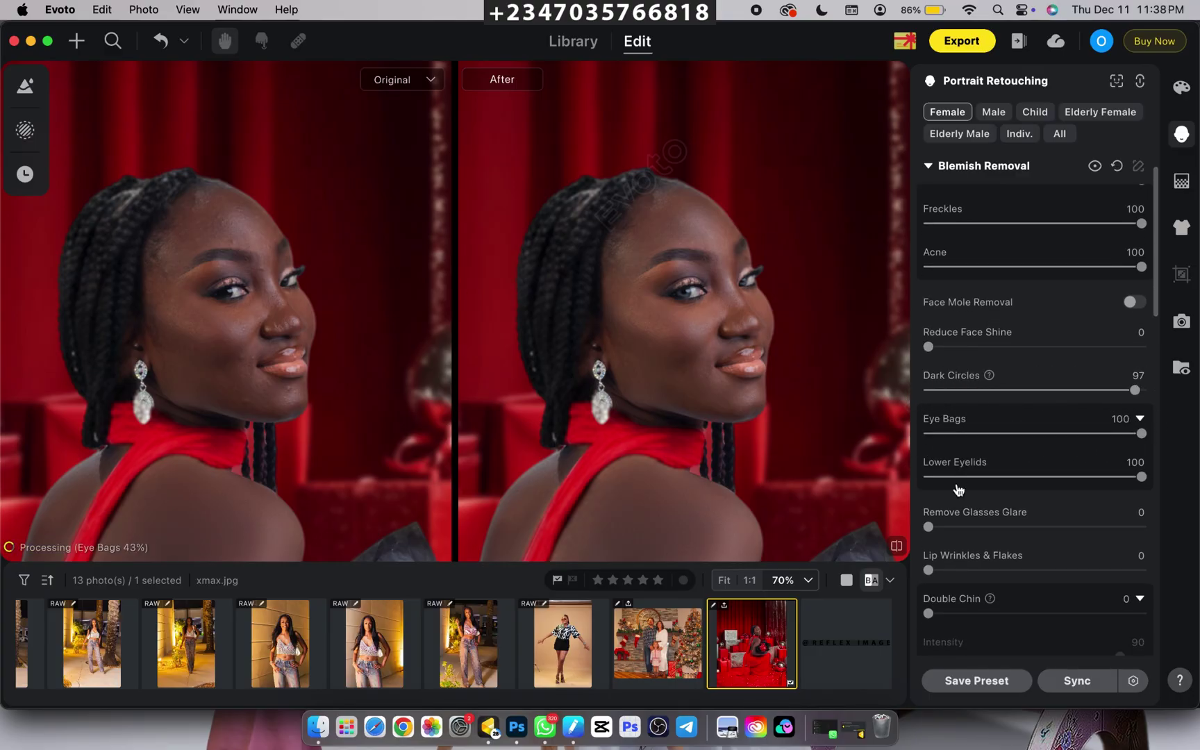
# Set Body Blemishes to 100 and compare the portrait before and after the blemish removal.
pyautogui.scroll(-7, 965, 557)
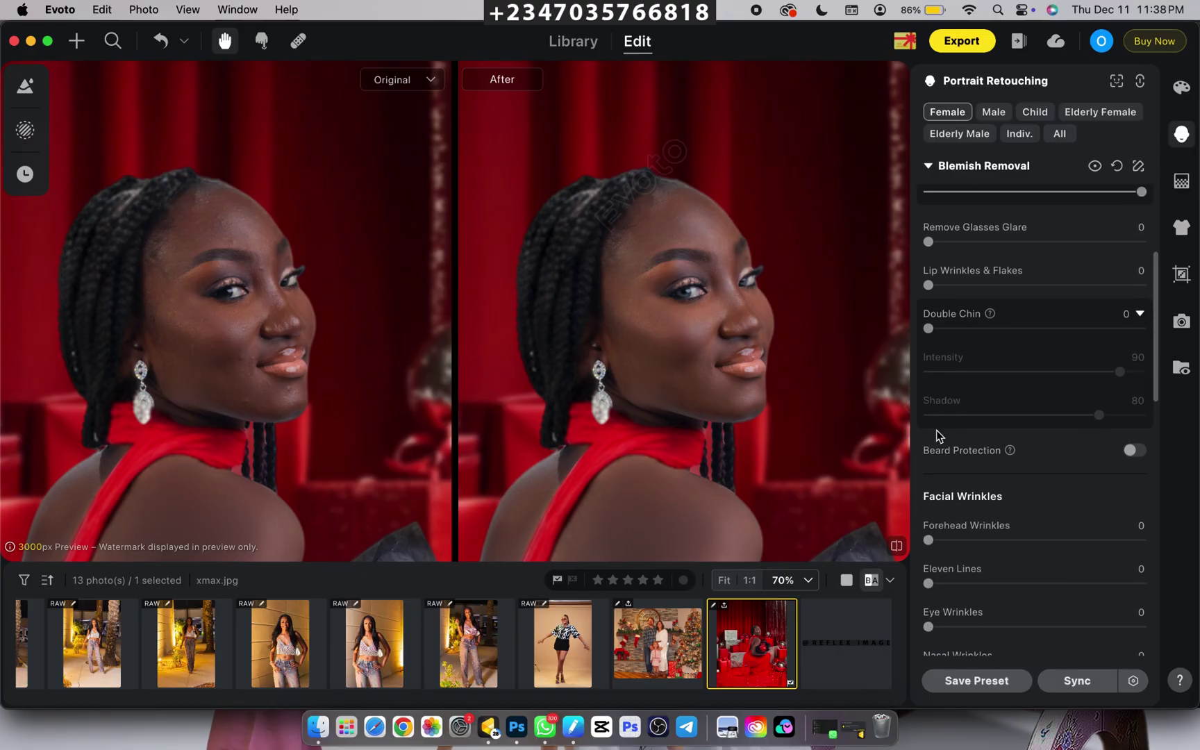
pyautogui.scroll(-12, 931, 471)
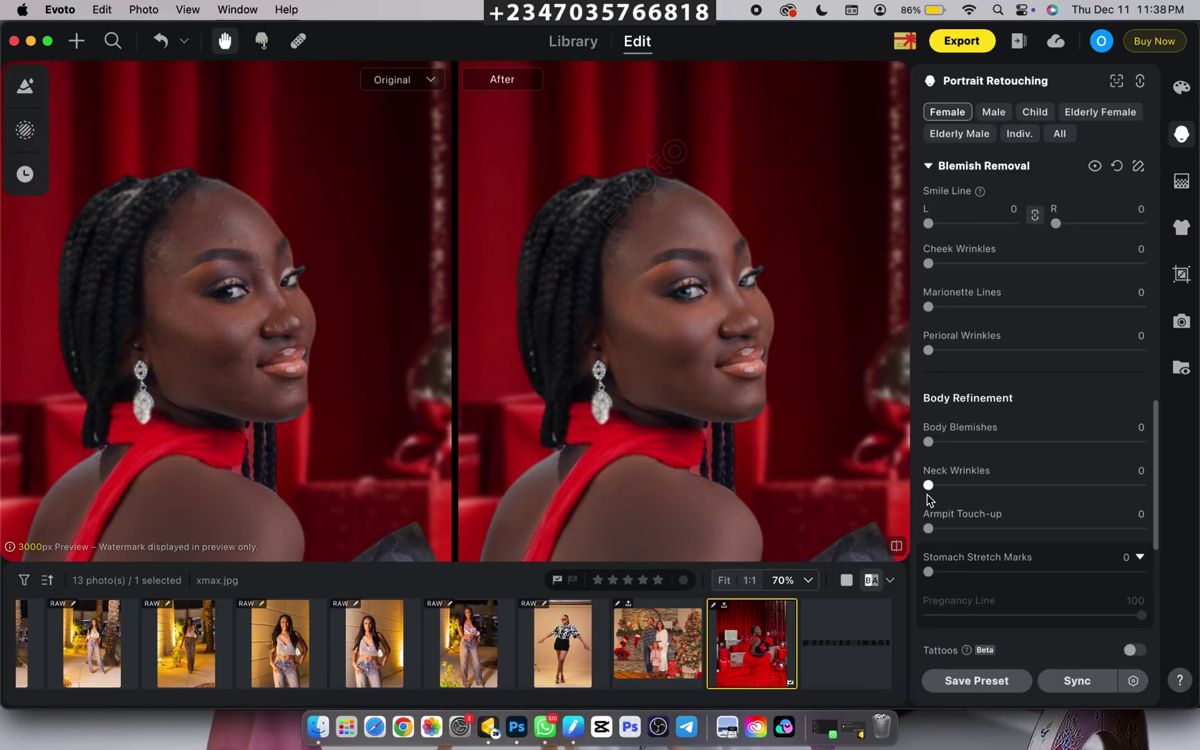
pyautogui.moveTo(929, 438); pyautogui.dragTo(1142, 438)
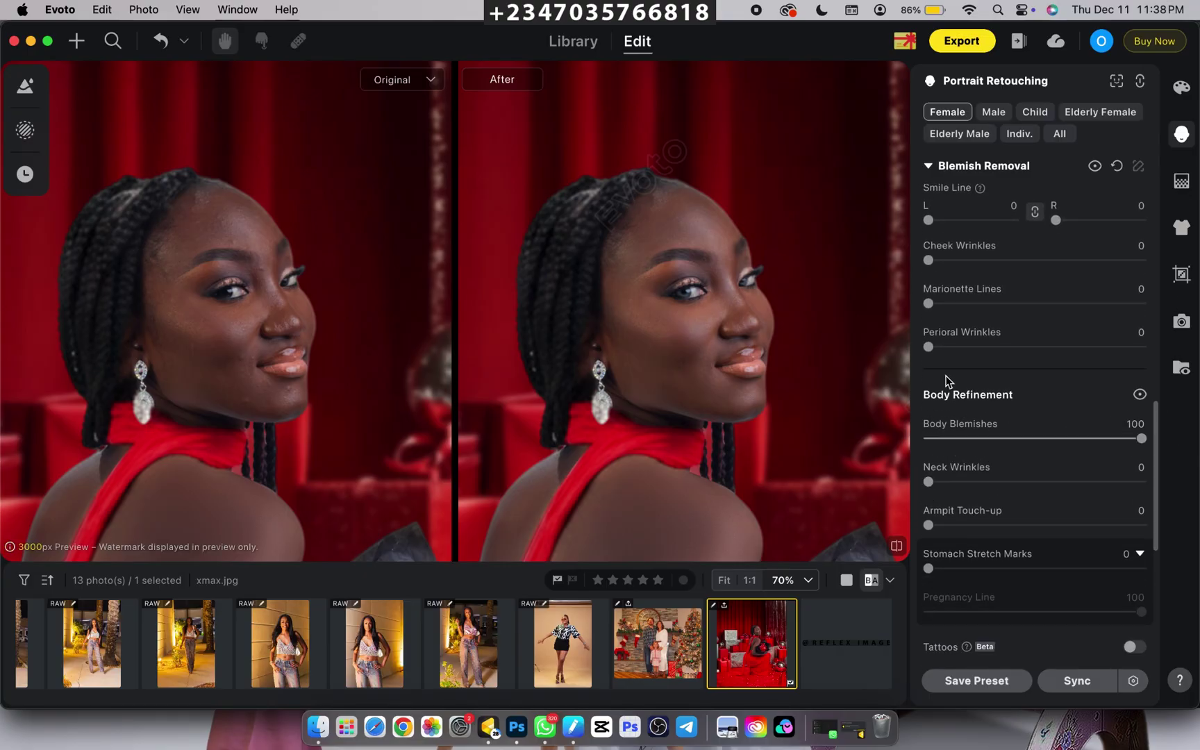
pyautogui.scroll(15, 937, 357)
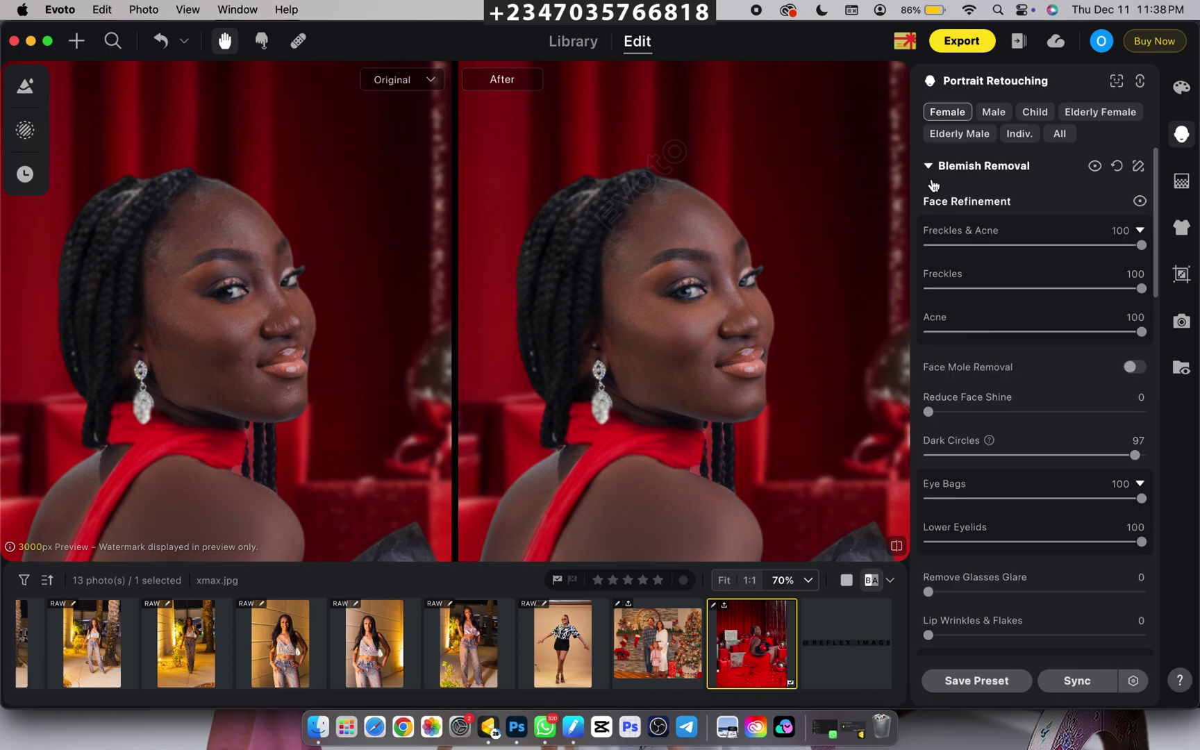
pyautogui.click(928, 168)
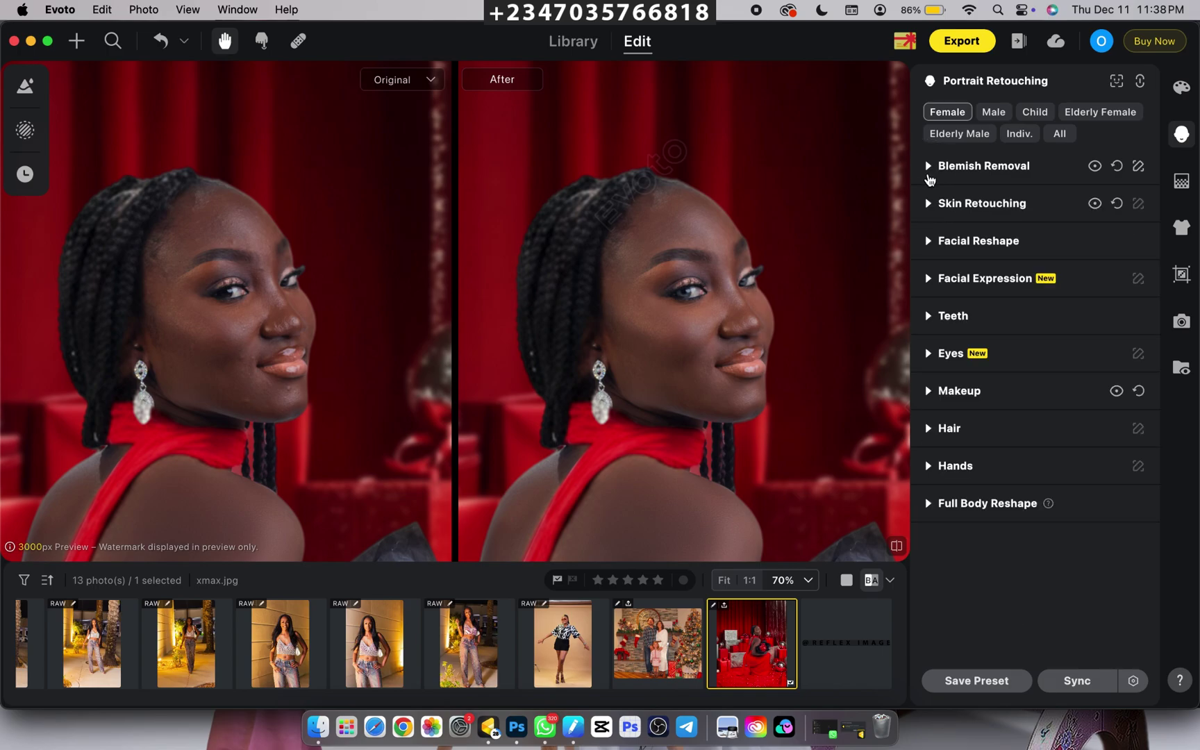
pyautogui.click(895, 256)
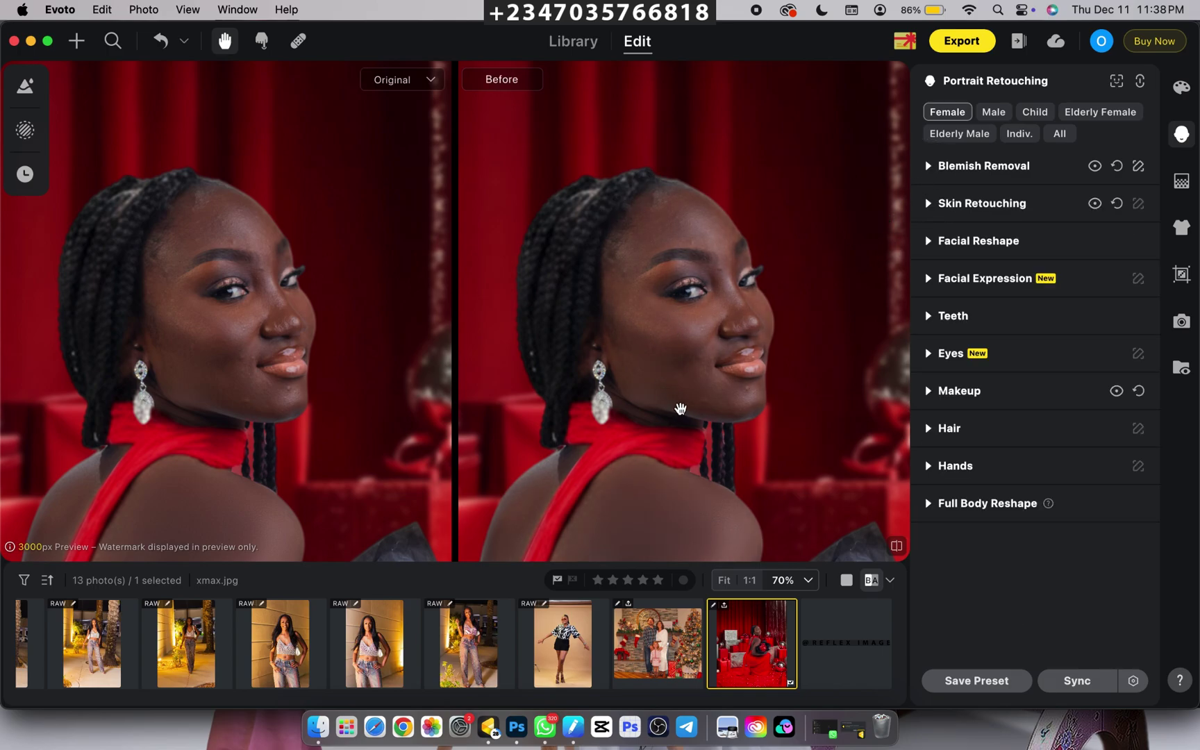
pyautogui.click(833, 505)
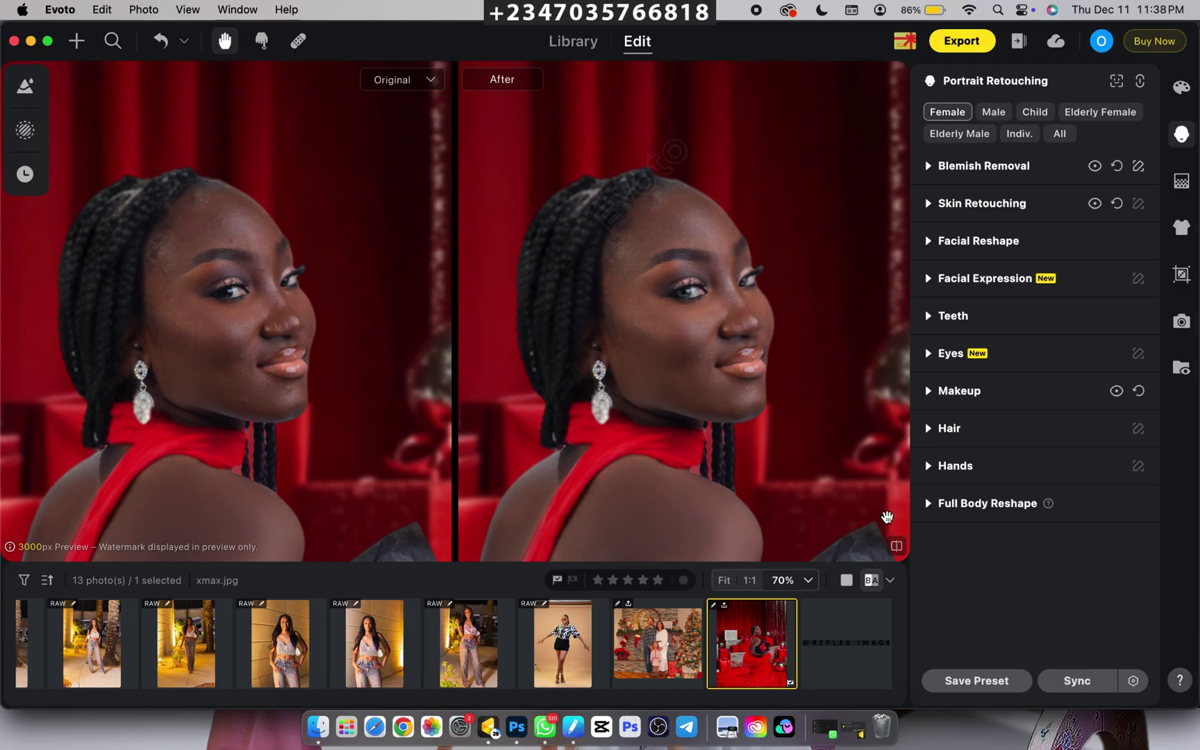
# Retouch the facial skin with Frequency Separation at 100, Sculpt (Dodge & Burn) at 100 and Even (Dodge & Burn) at 98.
pyautogui.click(929, 203)
pyautogui.scroll(-4, 972, 410)
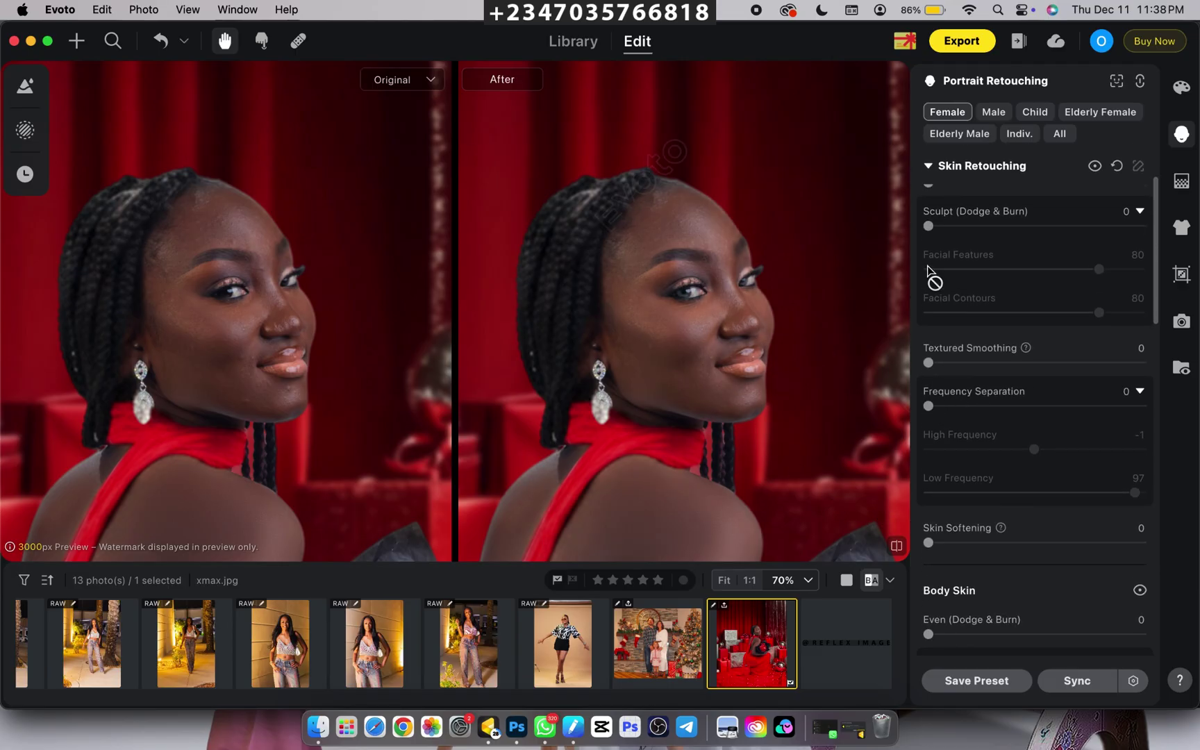
pyautogui.scroll(3, 929, 274)
pyautogui.scroll(-2, 948, 238)
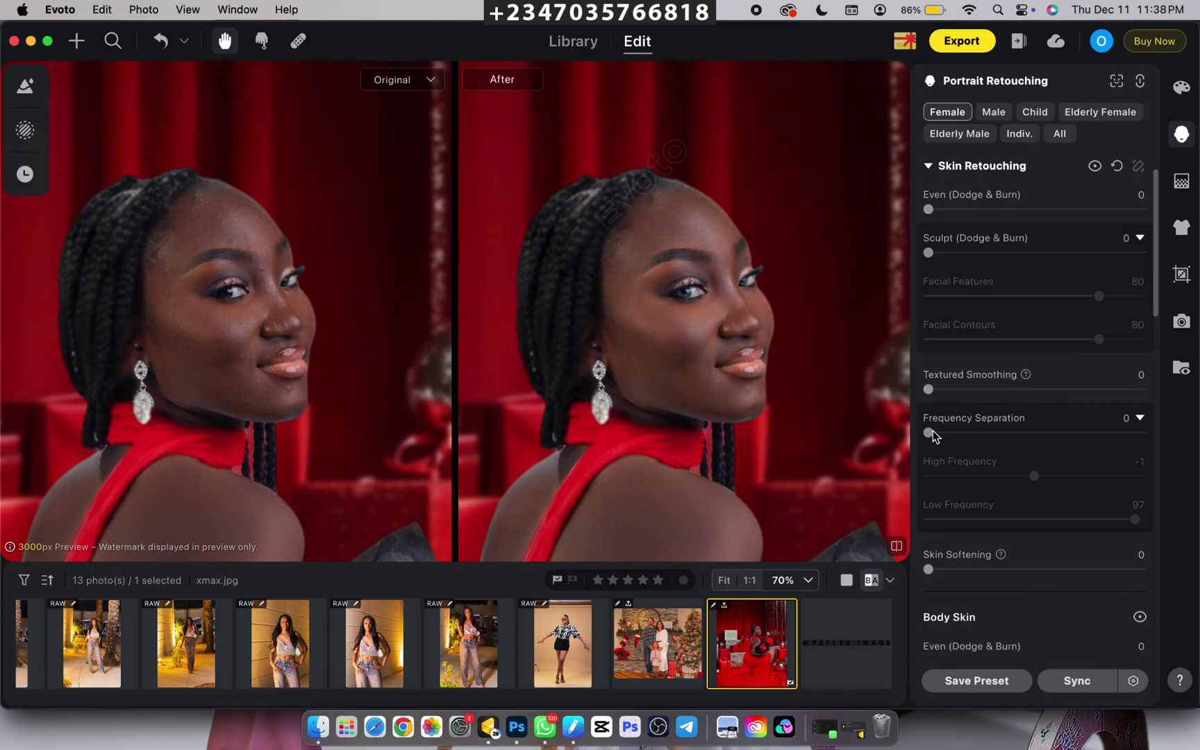
pyautogui.moveTo(929, 432); pyautogui.dragTo(1143, 435)
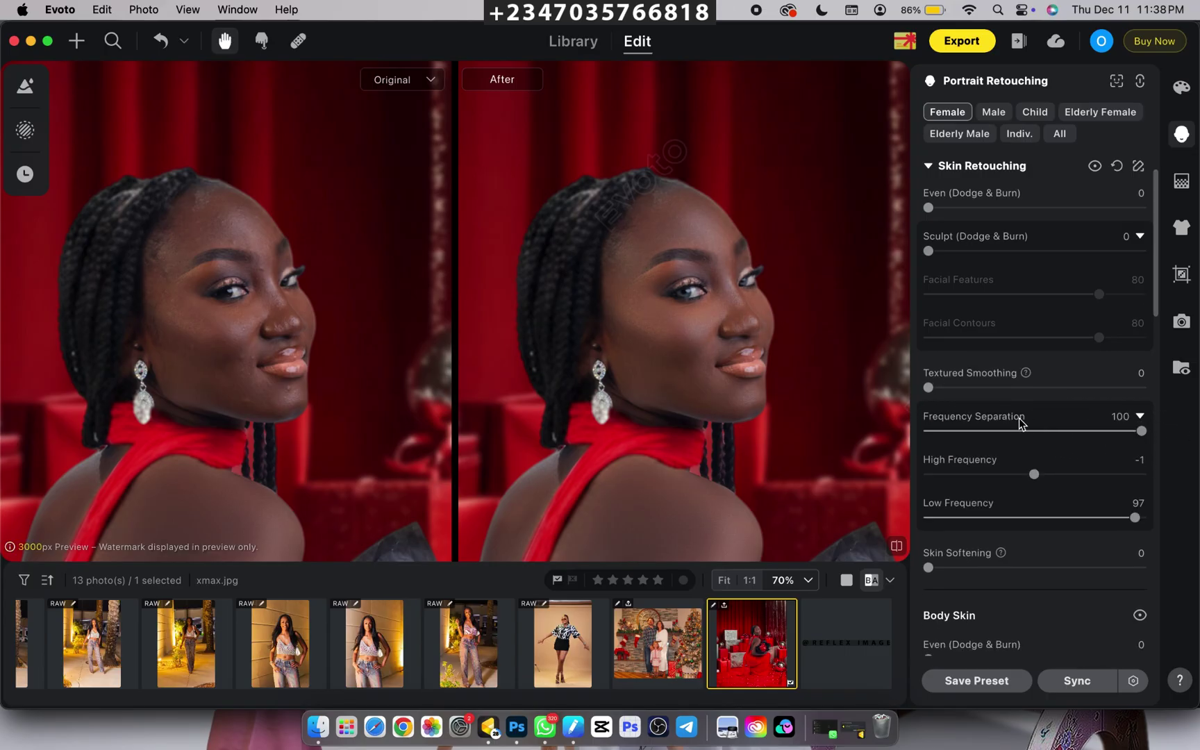
pyautogui.scroll(3, 1021, 420)
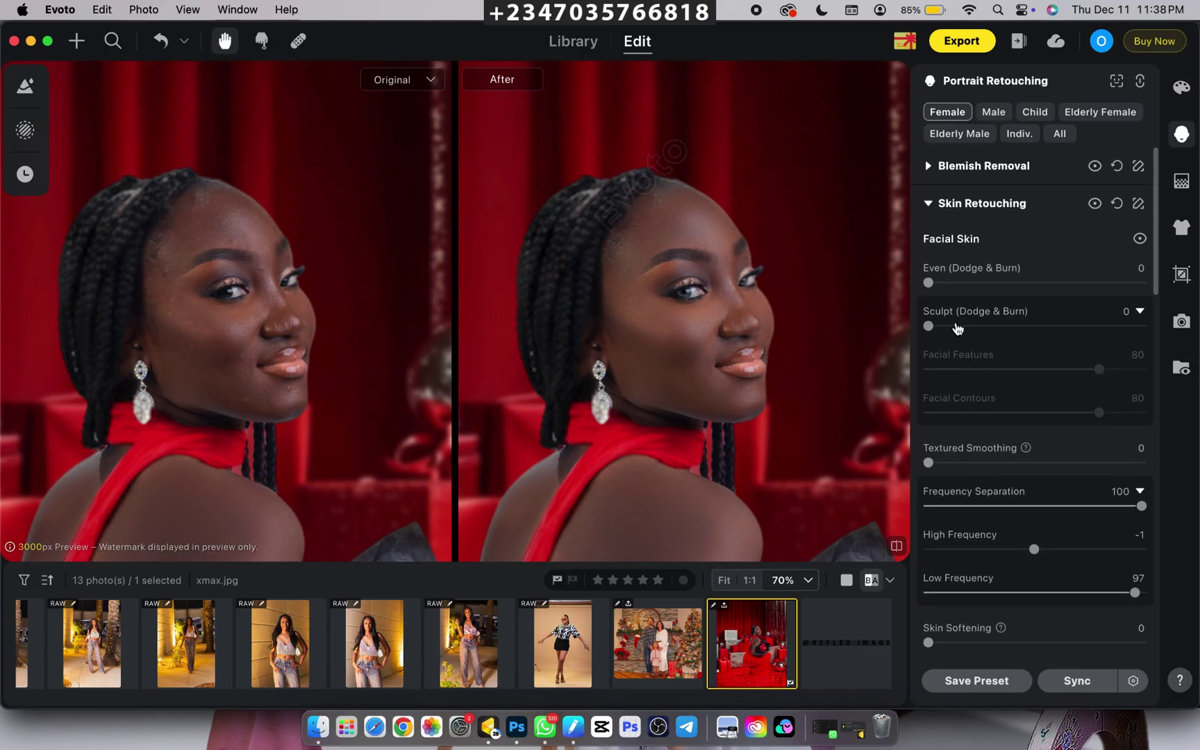
pyautogui.moveTo(930, 327); pyautogui.dragTo(1145, 326)
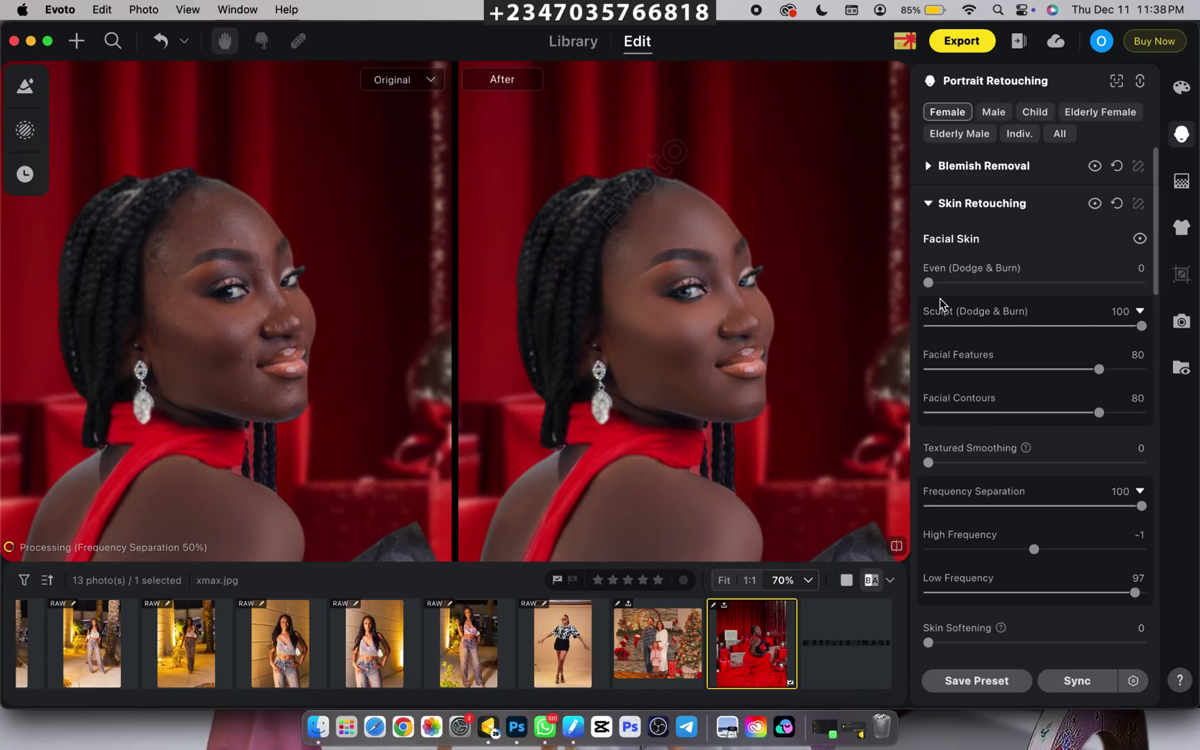
pyautogui.moveTo(929, 282); pyautogui.dragTo(1142, 316)
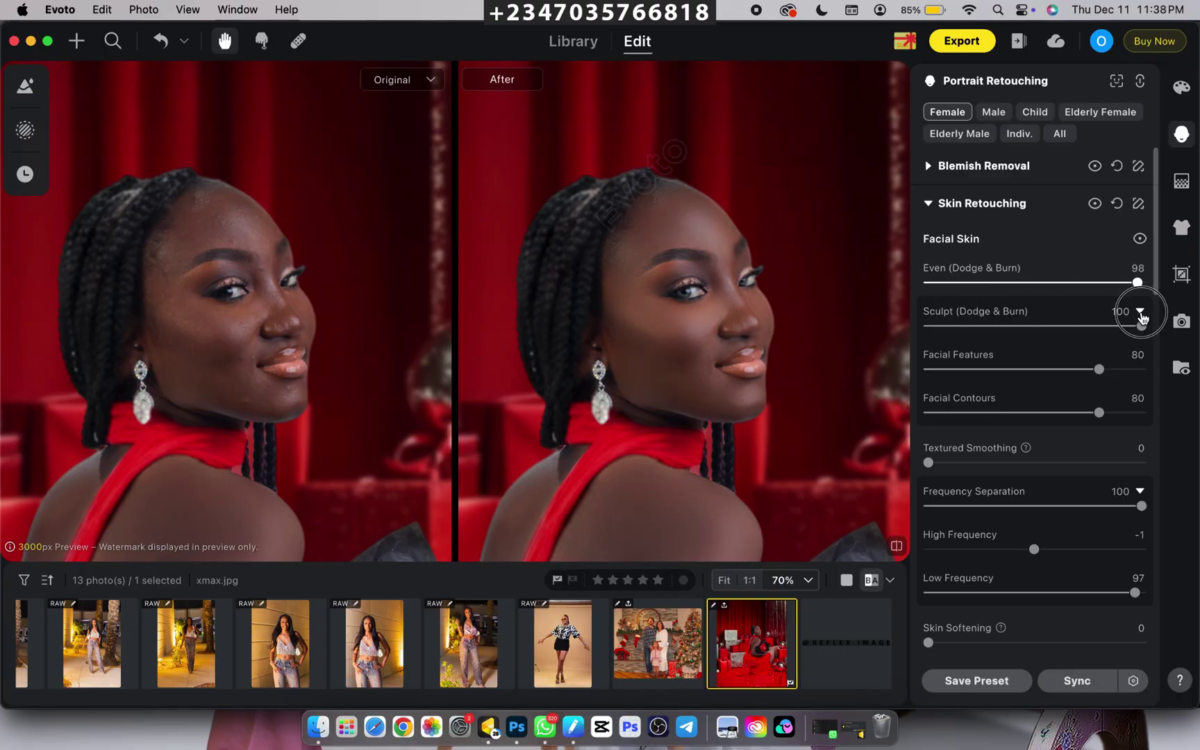
# Set Frequency Separation for the body skin to 100.
pyautogui.scroll(-2, 954, 377)
pyautogui.scroll(-8, 953, 377)
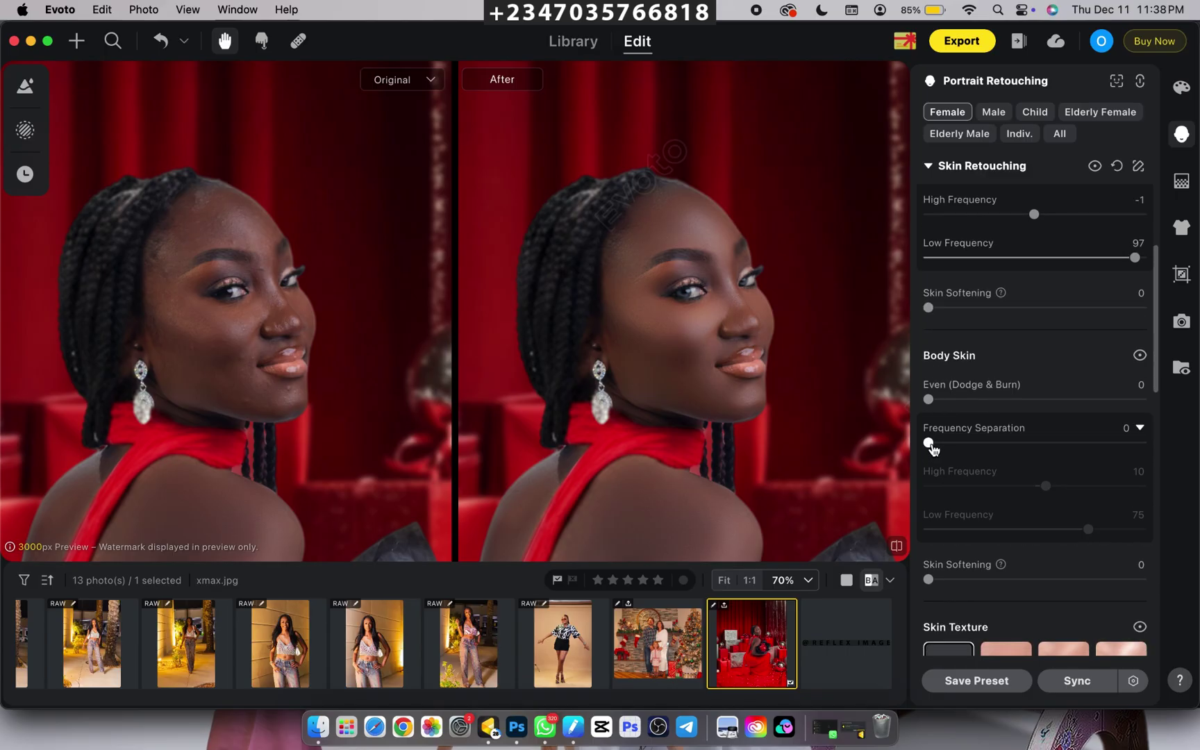
pyautogui.moveTo(929, 445); pyautogui.dragTo(1145, 445)
# Apply the Satin skin texture to the portrait.
pyautogui.scroll(-2, 993, 450)
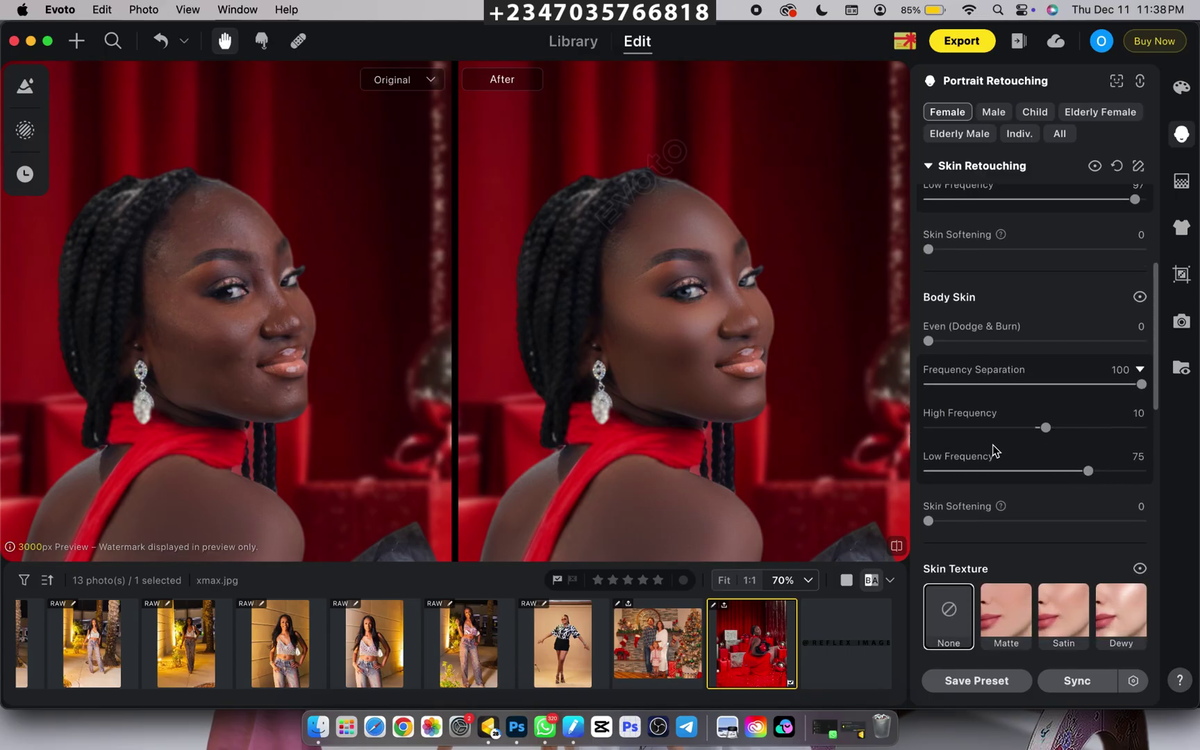
pyautogui.scroll(-4, 990, 444)
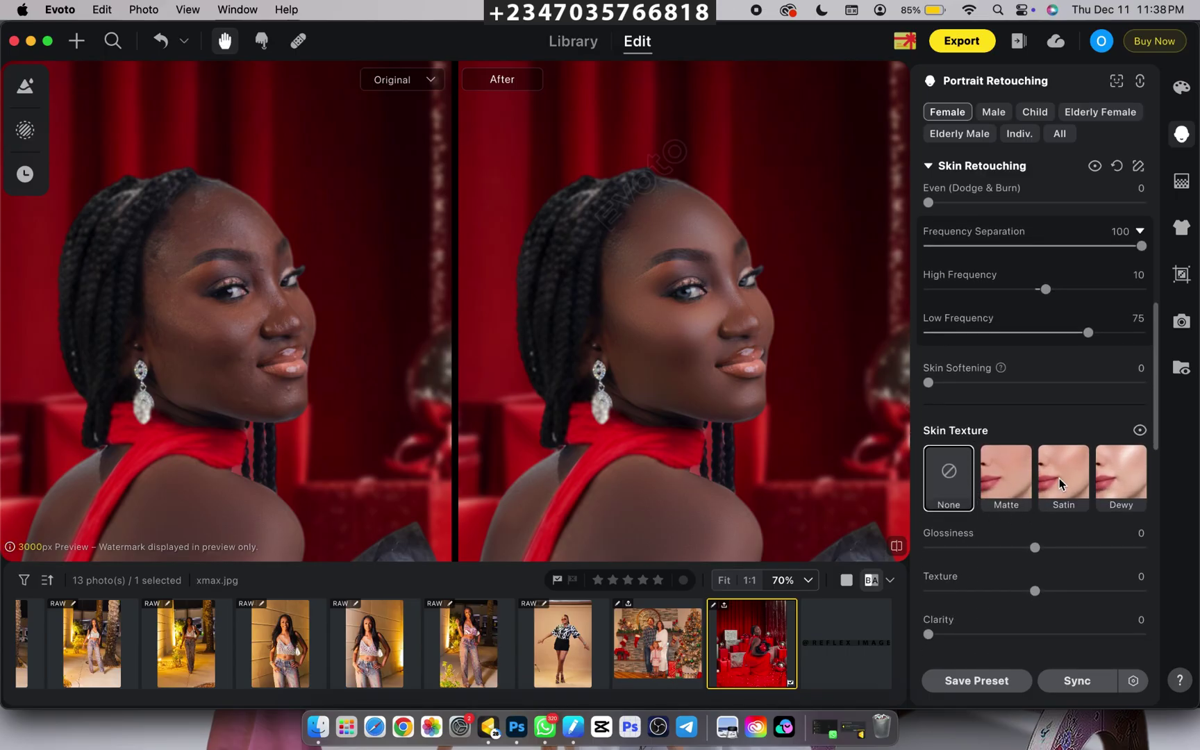
pyautogui.click(1060, 479)
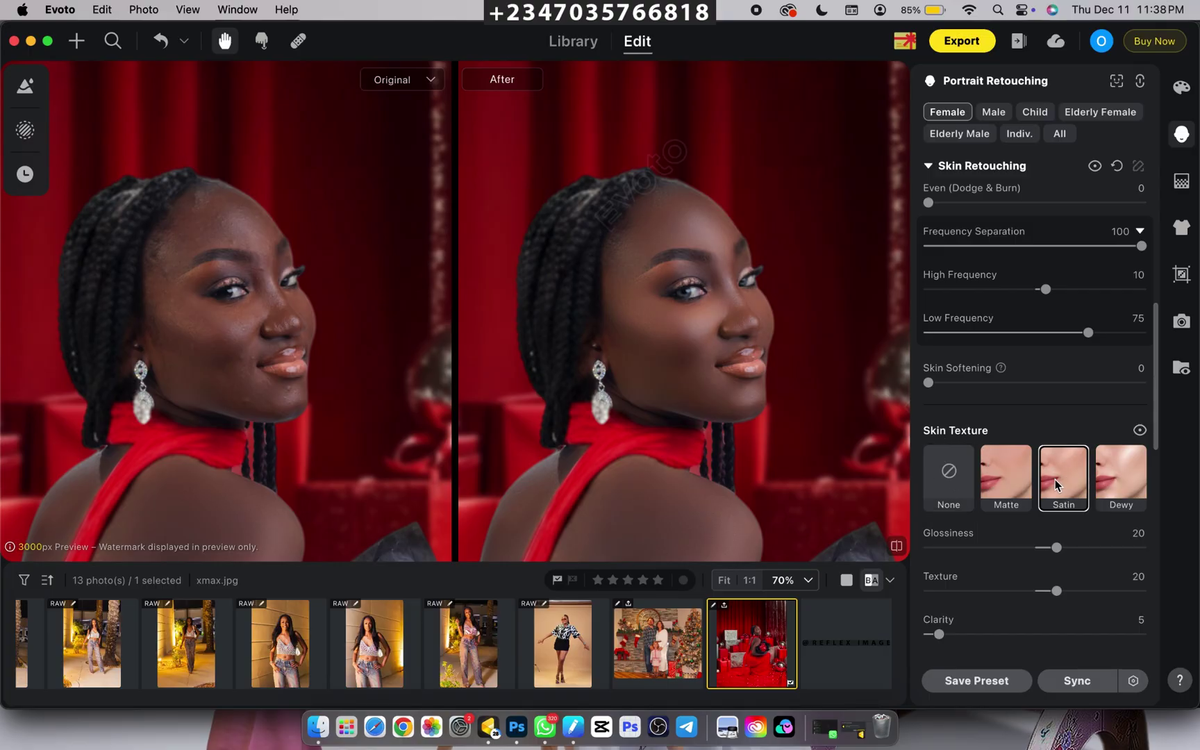
pyautogui.scroll(-2, 1034, 451)
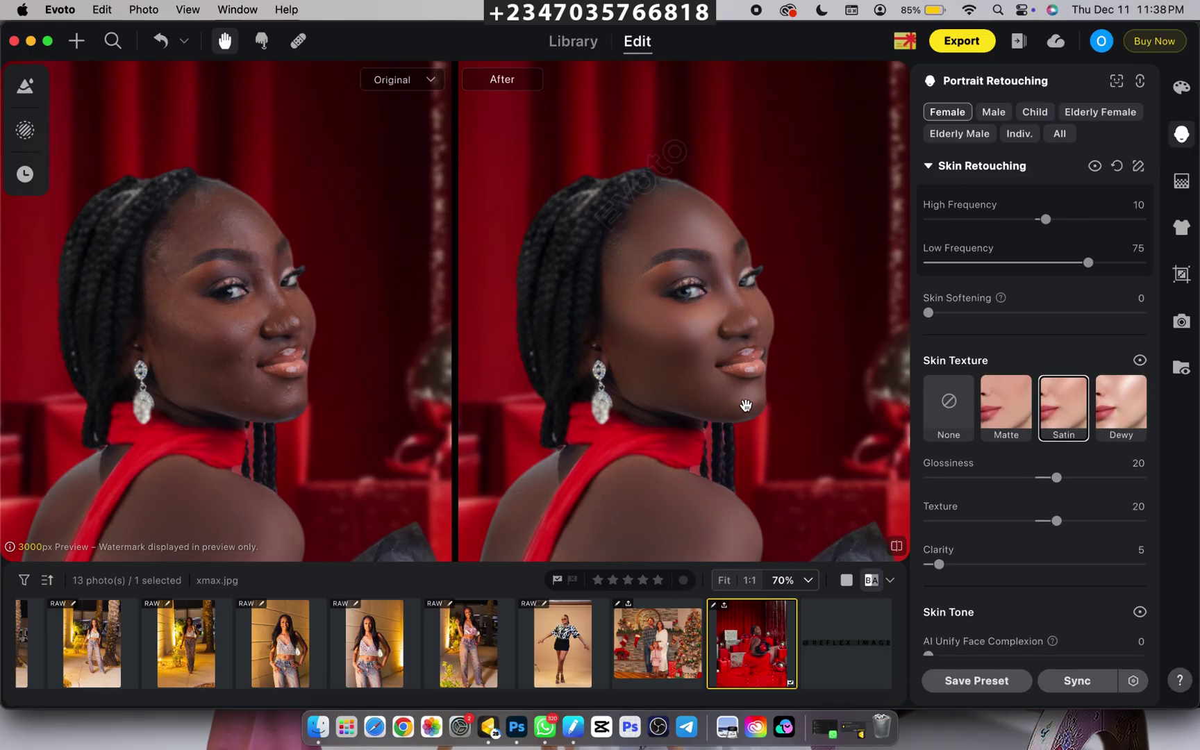
# Choose the rosy-brown skin tone swatch, directly after the beige one, for the woman's skin.
pyautogui.scroll(-8, 1034, 514)
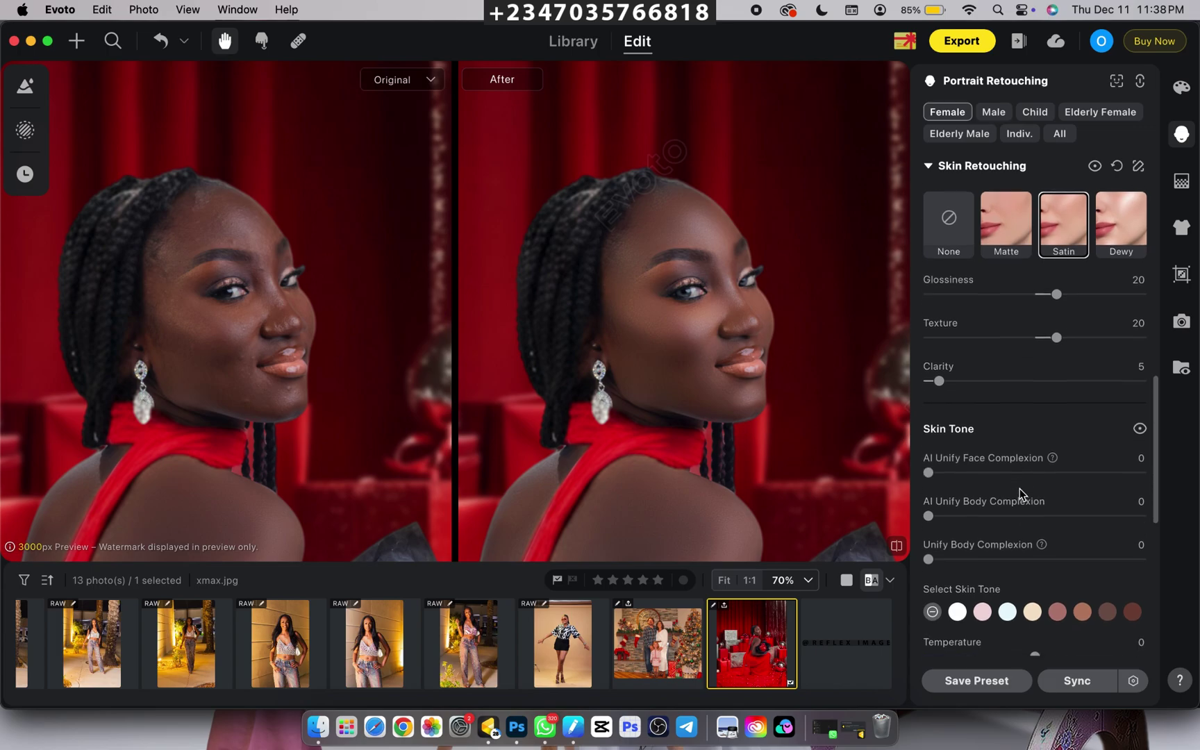
pyautogui.scroll(-1, 1035, 465)
pyautogui.click(1055, 480)
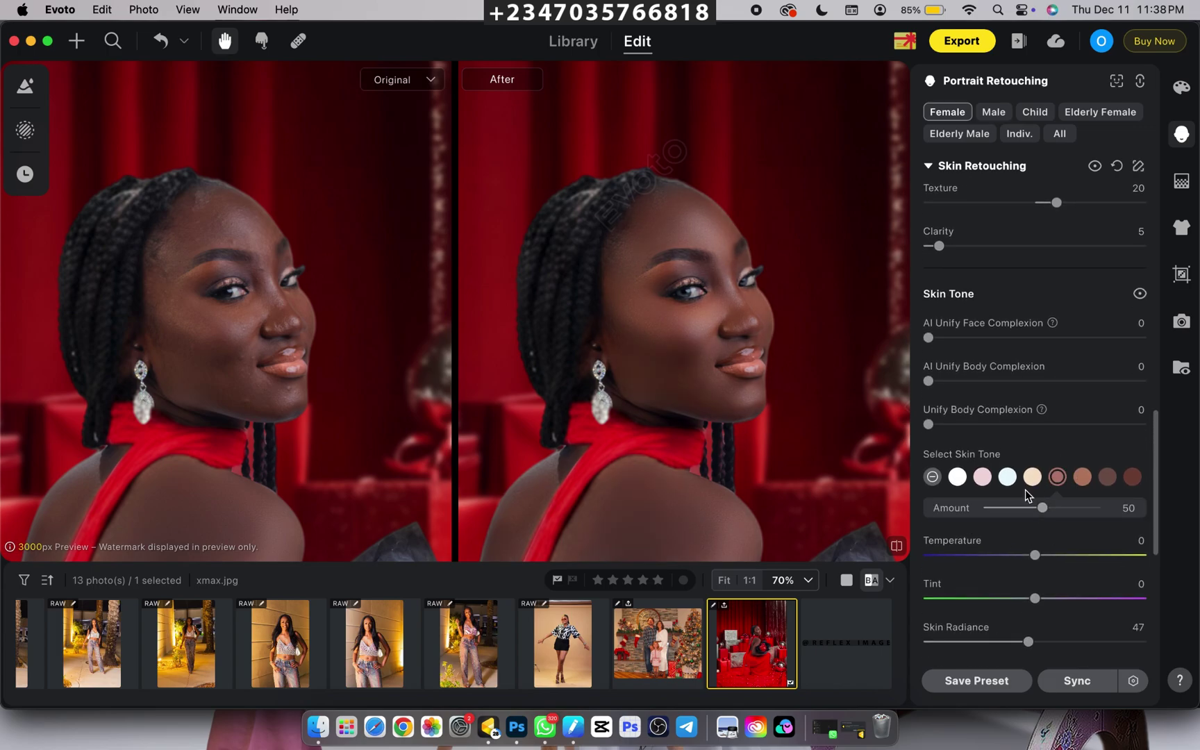
# Compare the original with the newly retouched skin at several magnifications, from a close view of the face to the whole picture.
pyautogui.scroll(-5, 687, 278)
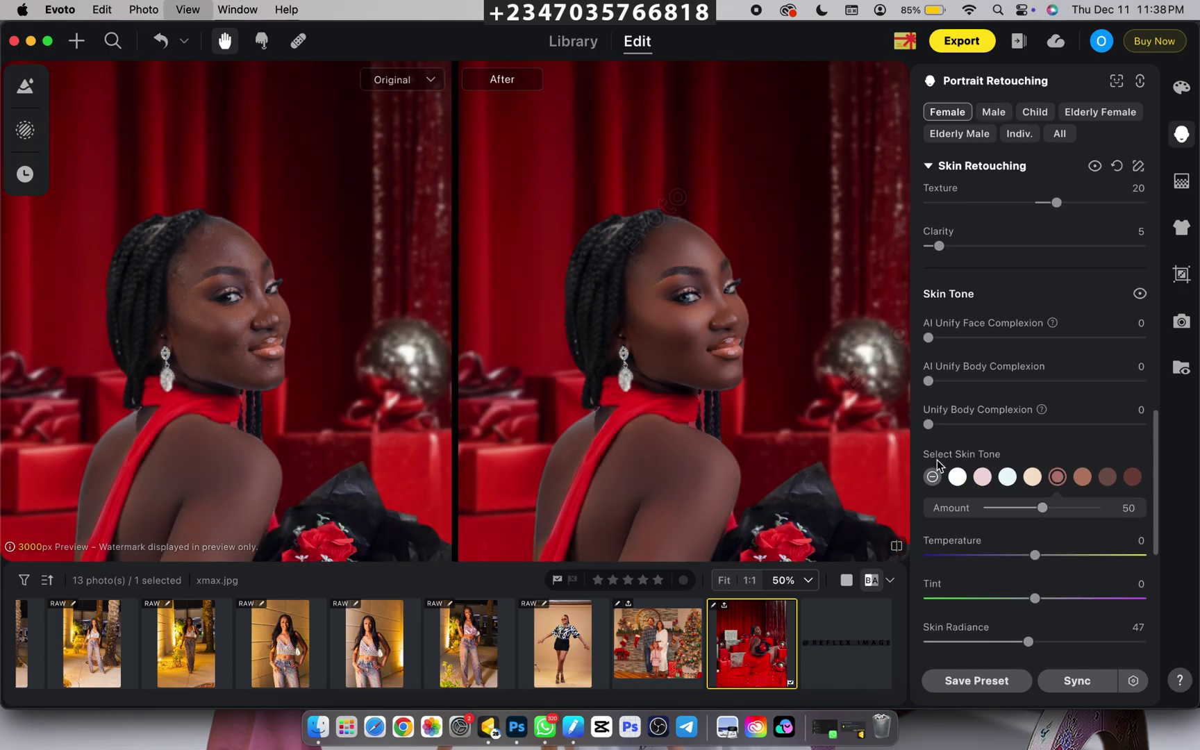
pyautogui.moveTo(683, 263); pyautogui.dragTo(691, 251)
pyautogui.press('super+equal')
pyautogui.press('super+equal')
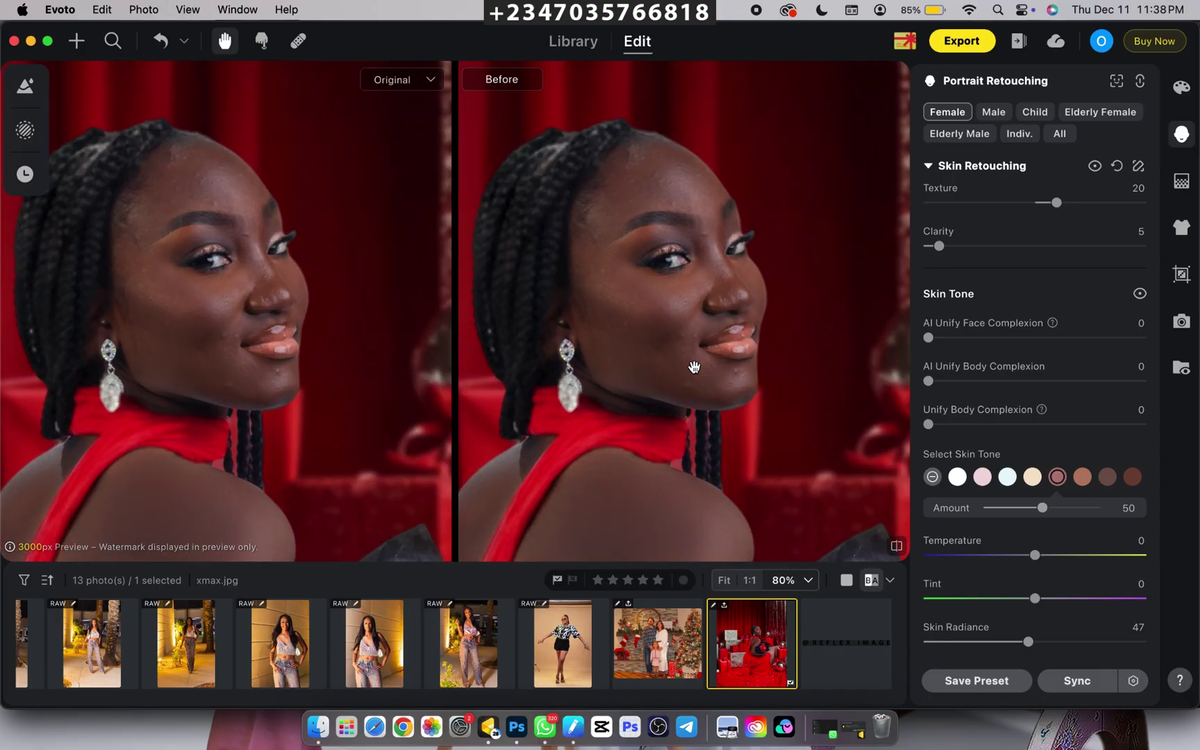
pyautogui.click(776, 420)
pyautogui.press('super+minus')
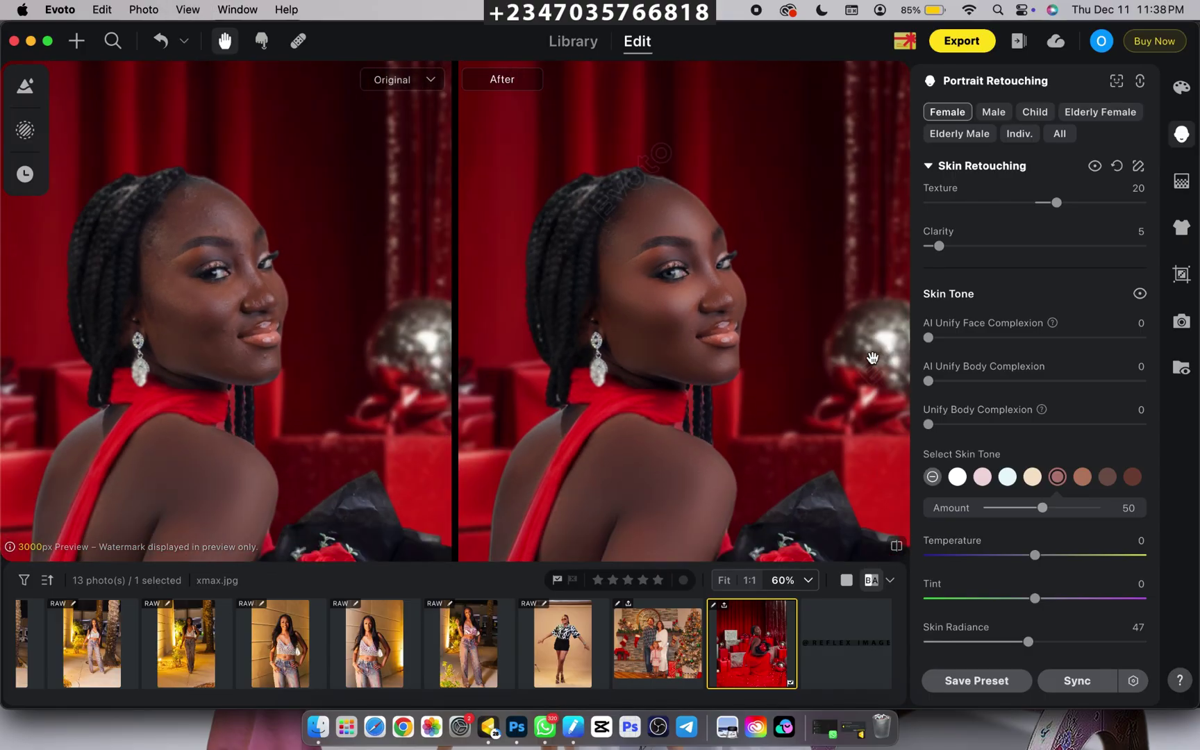
pyautogui.press('super+minus')
pyautogui.press('super+minus')
pyautogui.press('super+minus')
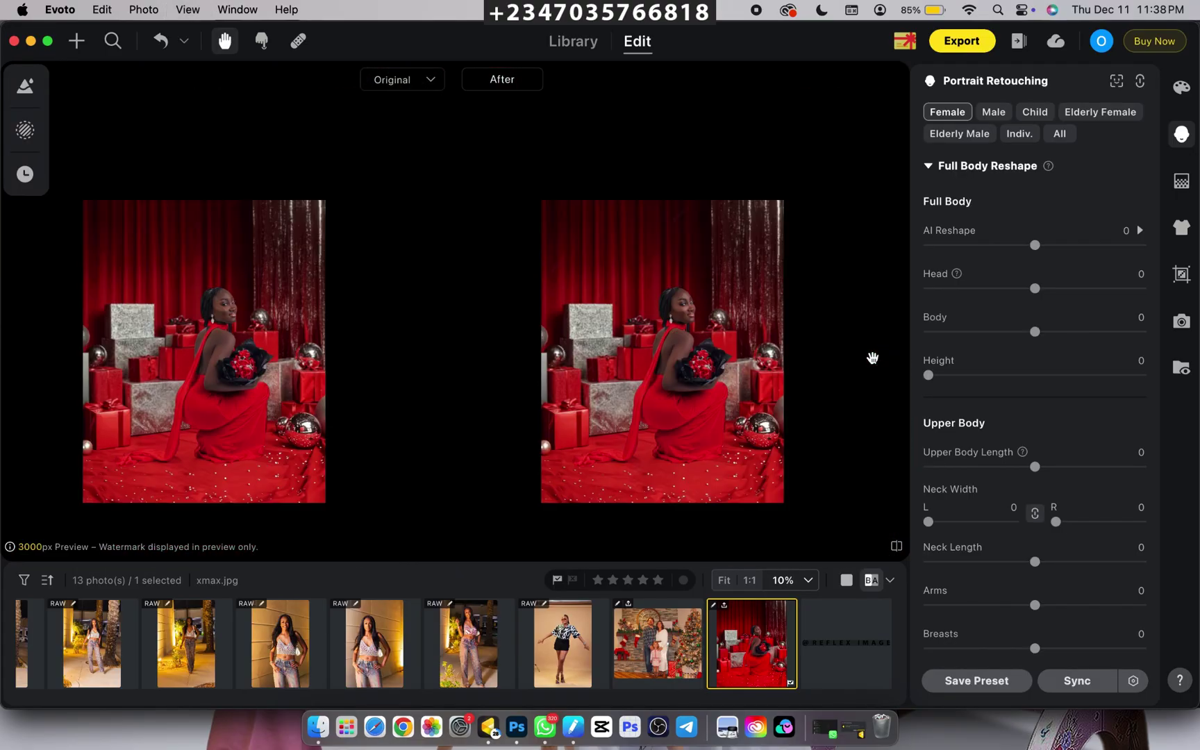
pyautogui.press('super+equal')
pyautogui.press('super+equal')
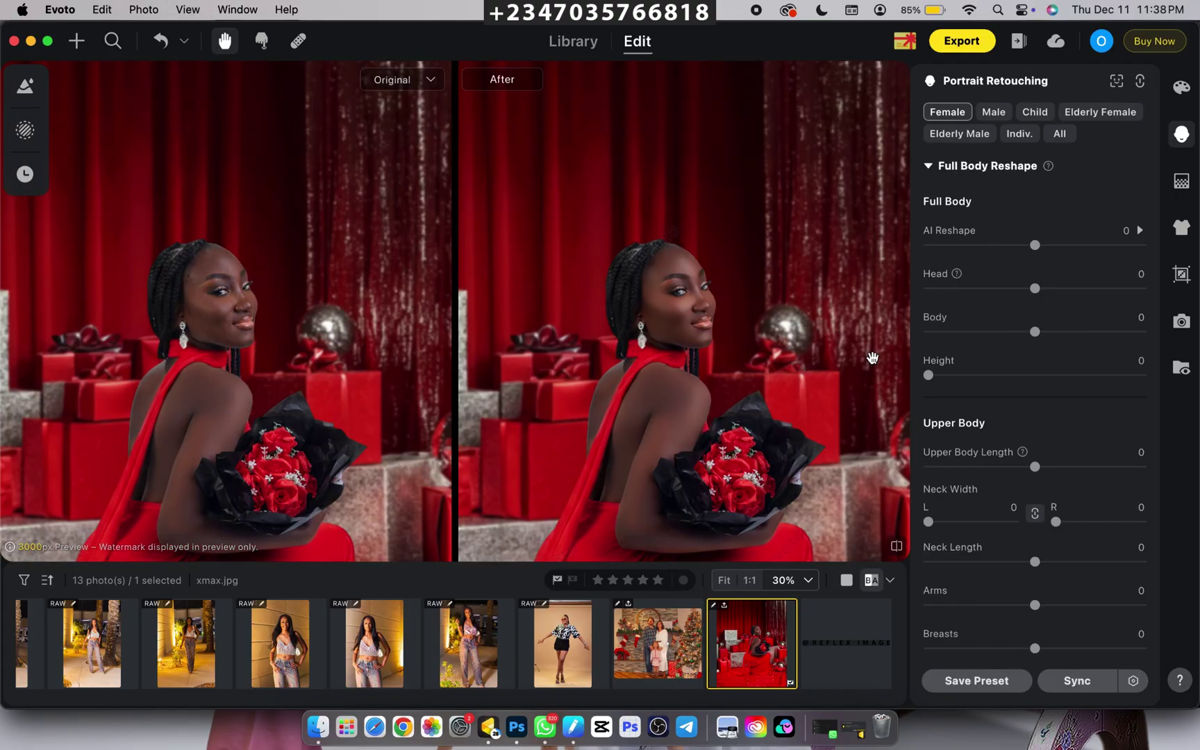